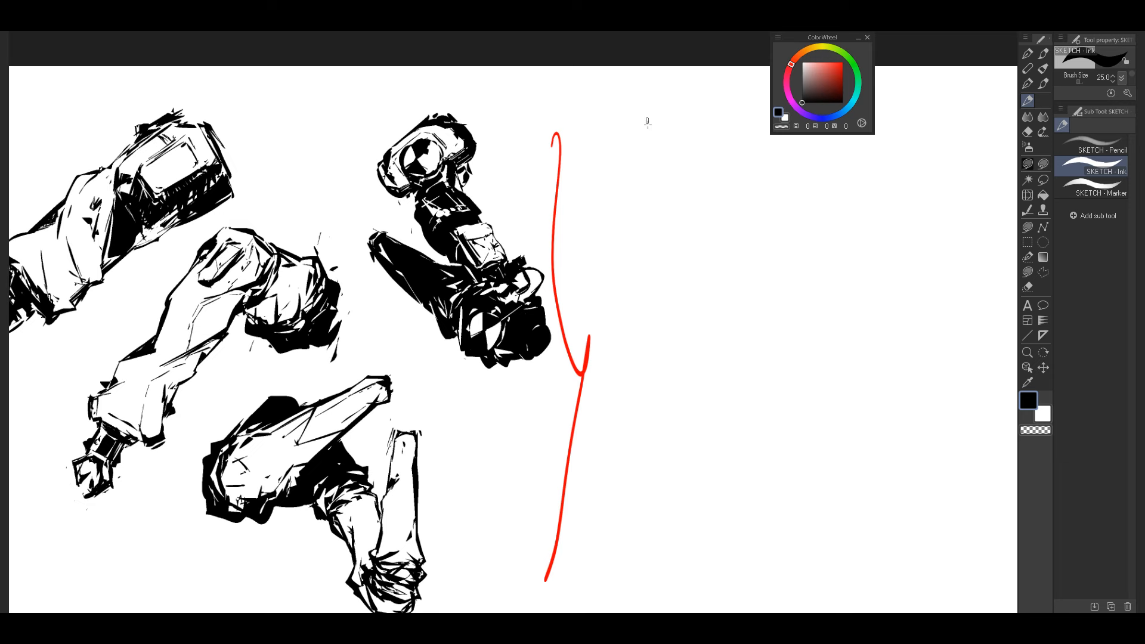
Step: Handwrite the red note "1 SHEET/PAGE" beside the upper part of the red bracket, moving the Color Wheel out of the way
mouse_move(649, 135)
mouse_down()
mouse_move(640, 161)
mouse_move(663, 159)
mouse_up()
mouse_move(687, 140)
mouse_down()
mouse_move(665, 154)
mouse_move(694, 159)
mouse_up()
mouse_move(704, 142)
mouse_down()
mouse_move(701, 159)
mouse_move(719, 139)
mouse_move(716, 158)
mouse_up()
drag(718, 141, 732, 136)
drag(824, 43, 960, 48)
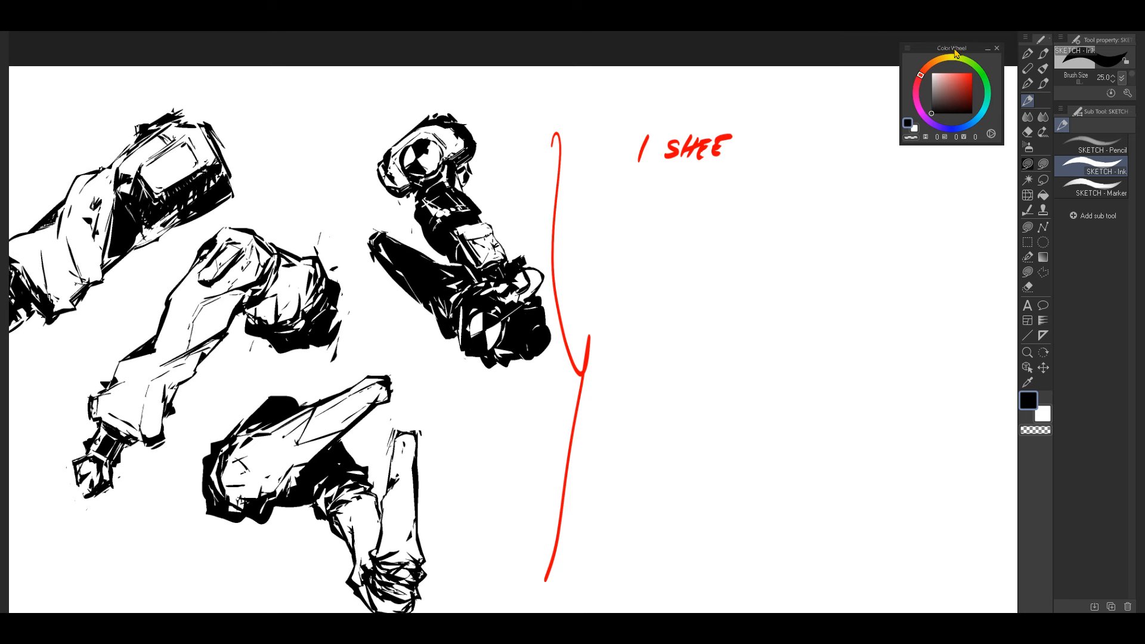
drag(731, 140, 748, 132)
mouse_move(741, 140)
mouse_down()
mouse_move(732, 155)
mouse_move(742, 168)
mouse_up()
mouse_move(767, 137)
mouse_down()
mouse_move(760, 157)
mouse_move(782, 145)
mouse_move(801, 155)
mouse_up()
drag(811, 140, 807, 155)
drag(807, 155, 824, 136)
Step: Draw a short red arrow pointing at the start of the "1 SHEET/PAGE" note
drag(657, 314, 714, 304)
drag(582, 358, 674, 325)
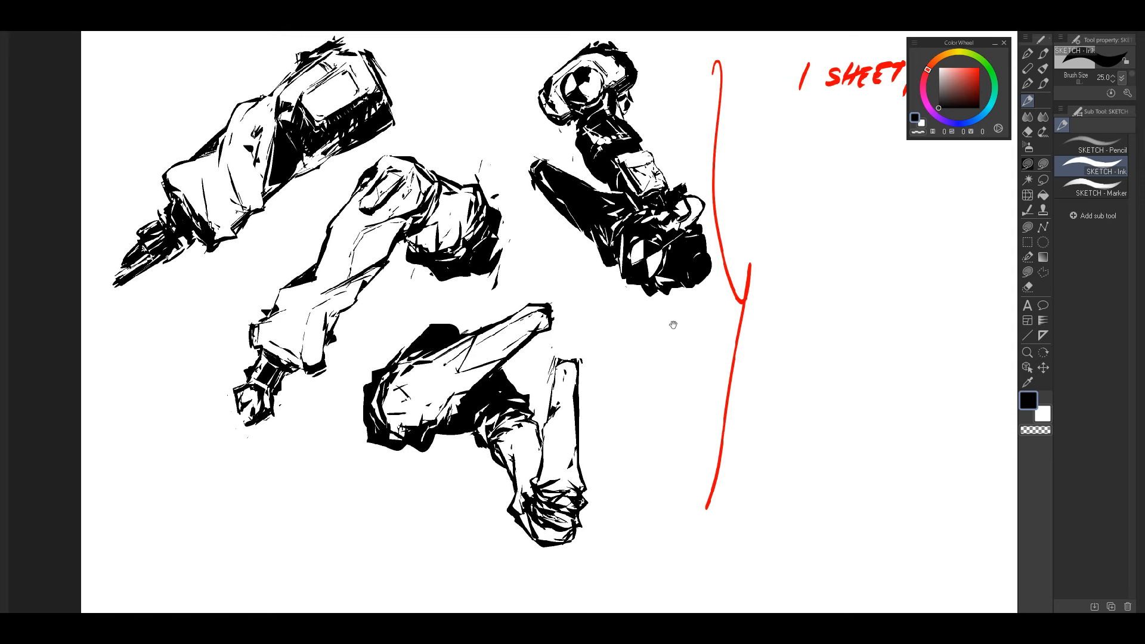
drag(758, 246, 782, 254)
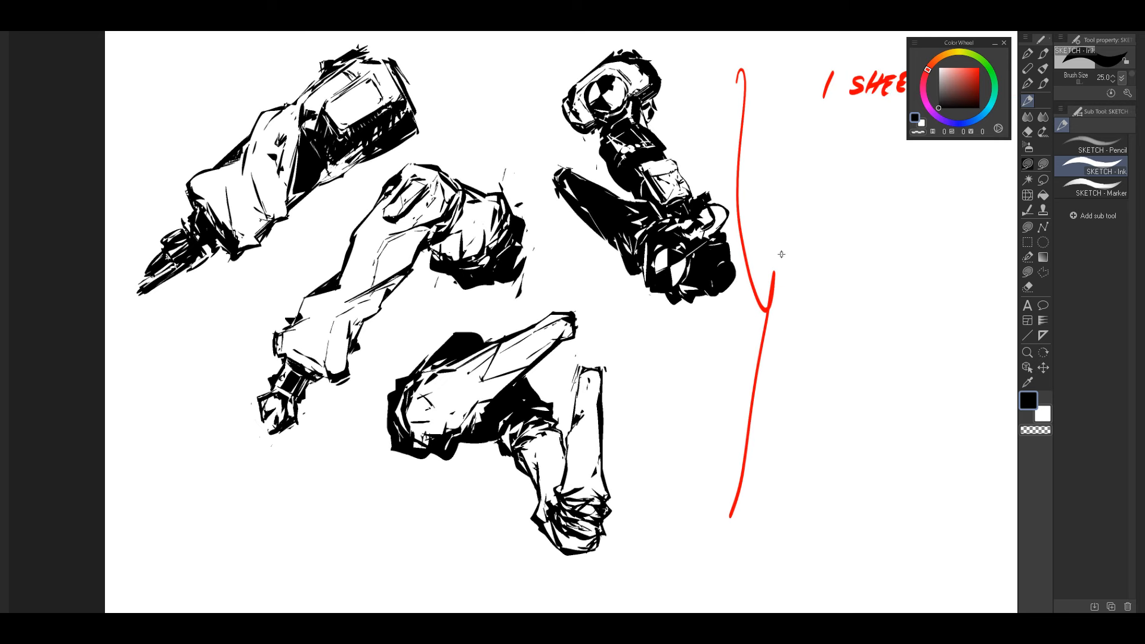
drag(762, 300, 693, 335)
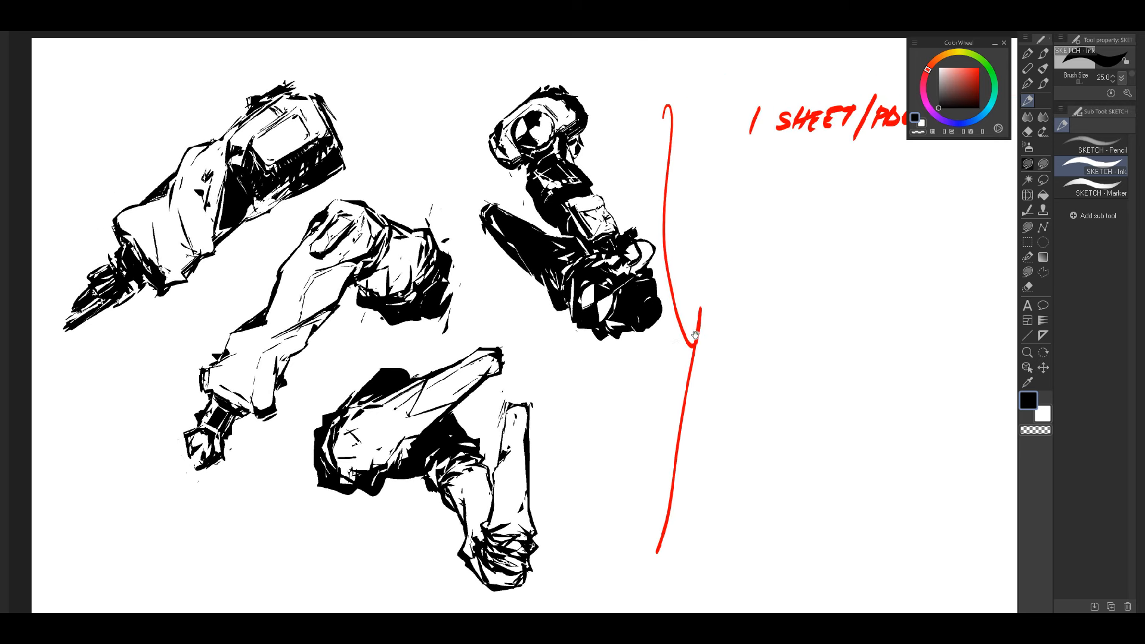
mouse_move(822, 275)
mouse_down()
mouse_move(770, 310)
mouse_move(599, 377)
mouse_move(583, 368)
mouse_up()
drag(529, 223, 559, 220)
drag(546, 211, 550, 228)
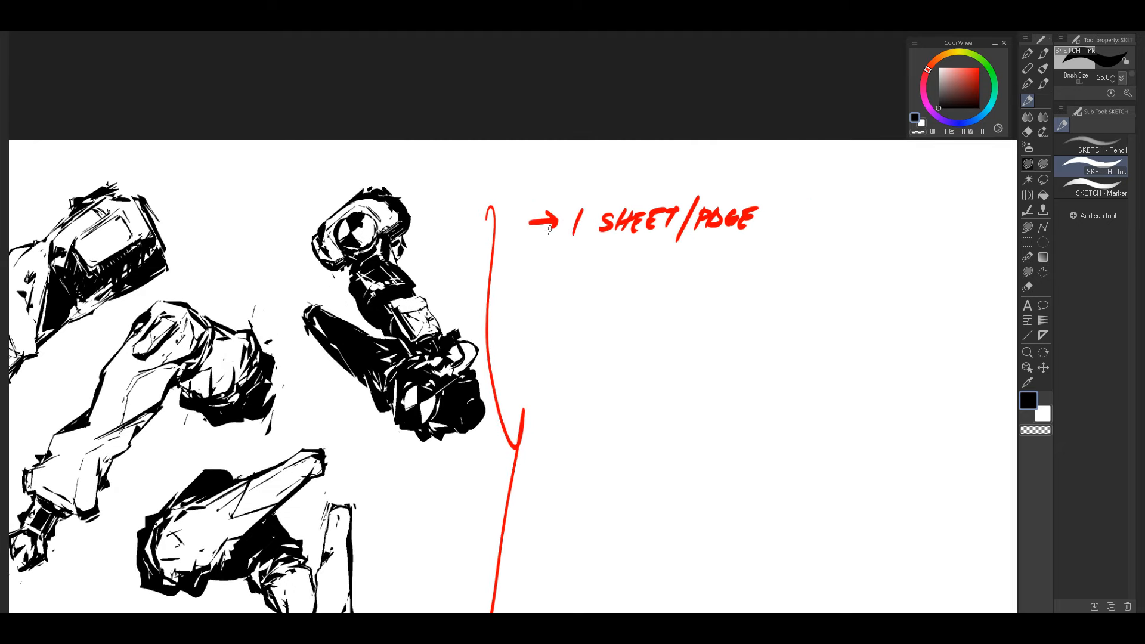
Step: Add a second red arrow bullet under the first note and handwrite "SLOW - STUDYING" after it
drag(535, 399, 699, 310)
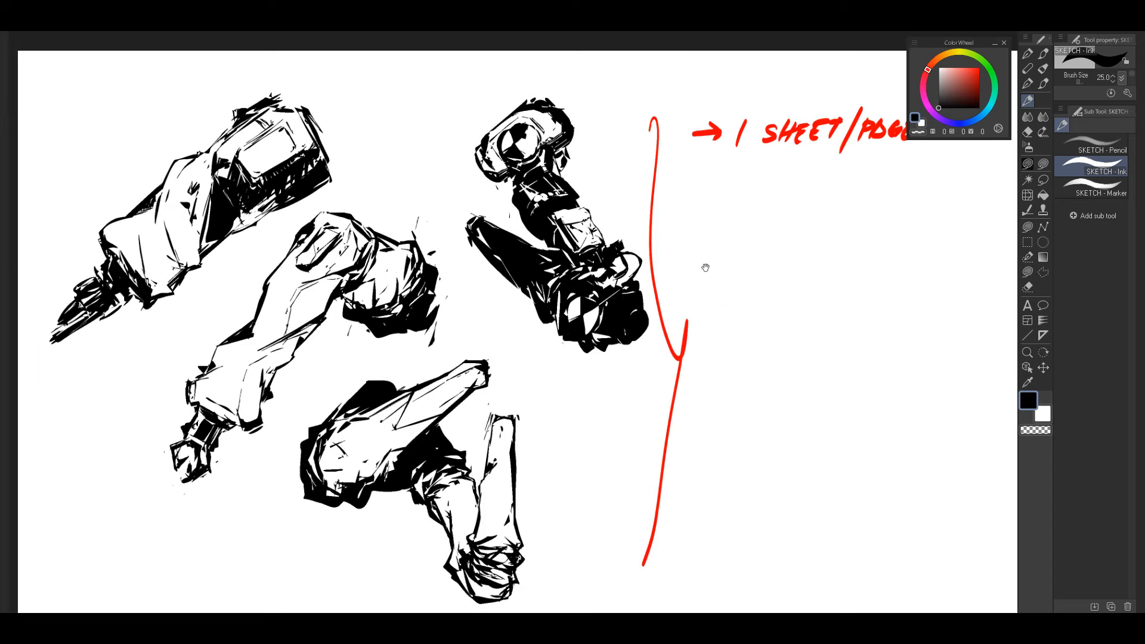
drag(670, 436, 695, 323)
mouse_move(620, 357)
mouse_down()
mouse_move(672, 376)
mouse_move(660, 357)
mouse_move(673, 363)
mouse_move(621, 374)
mouse_up()
mouse_move(662, 152)
mouse_down()
mouse_move(697, 163)
mouse_move(750, 148)
mouse_move(780, 160)
mouse_move(813, 144)
mouse_move(804, 161)
mouse_up()
mouse_move(813, 145)
mouse_down()
mouse_move(824, 143)
mouse_move(821, 162)
mouse_up()
mouse_move(823, 144)
mouse_down()
mouse_move(822, 155)
mouse_move(843, 153)
mouse_move(837, 162)
mouse_up()
mouse_move(857, 139)
mouse_down()
mouse_move(855, 157)
mouse_move(866, 141)
mouse_move(883, 153)
mouse_up()
Step: Underline the words "SLOW" and "STUDYING" in red
drag(638, 386, 694, 317)
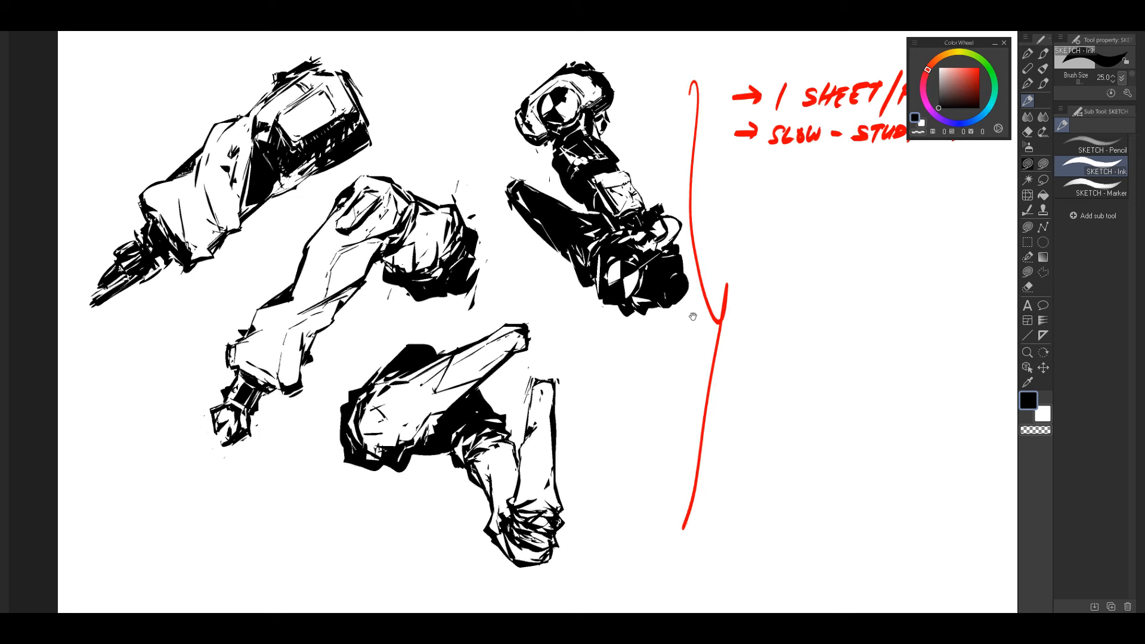
drag(660, 361, 686, 371)
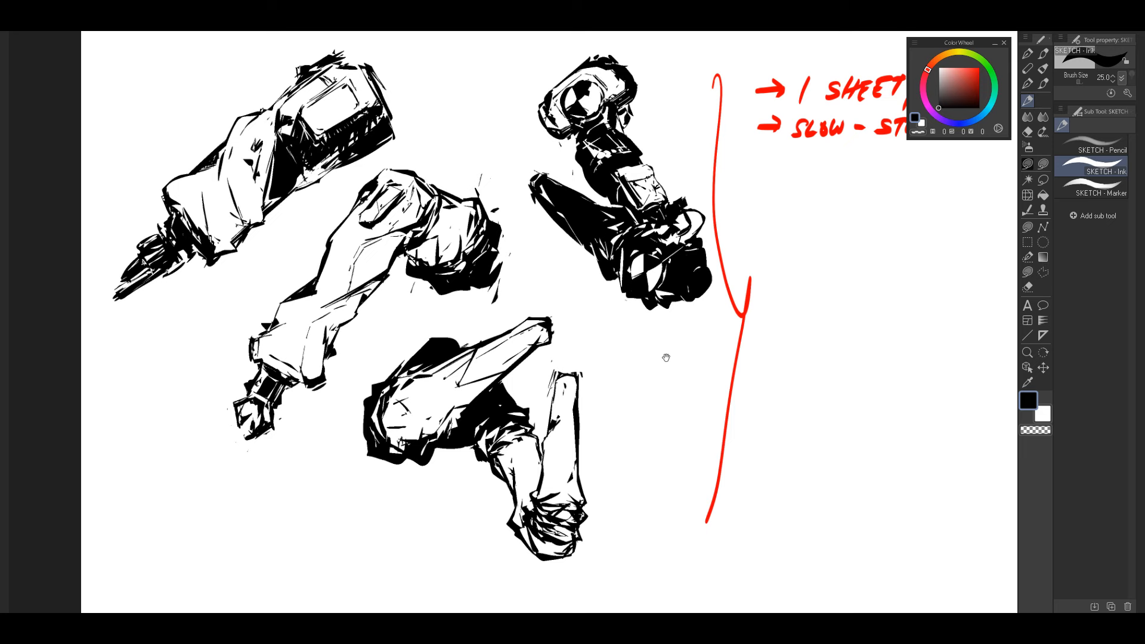
drag(723, 339, 517, 341)
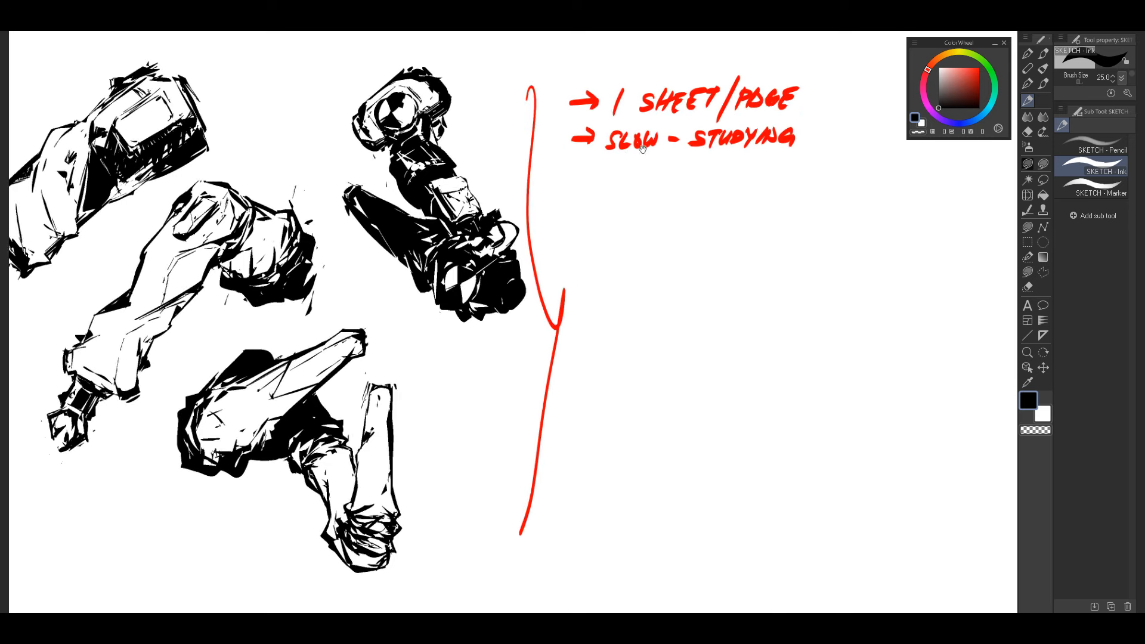
drag(606, 157, 805, 156)
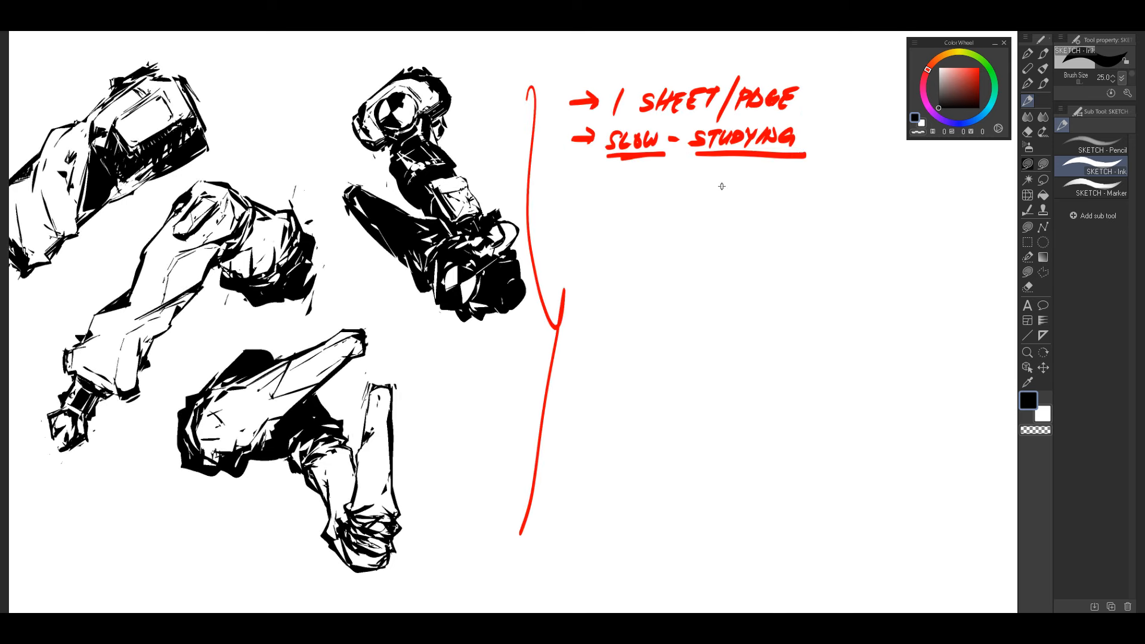
Step: Handwrite "SPEED" with a red X on each side after "STUDYING" and underline the word
drag(759, 274, 680, 299)
drag(746, 152, 763, 172)
mouse_move(760, 151)
mouse_down()
mouse_move(746, 173)
mouse_move(778, 175)
mouse_up()
mouse_move(781, 153)
mouse_down()
mouse_move(782, 165)
mouse_move(812, 169)
mouse_up()
mouse_move(805, 157)
mouse_down()
mouse_move(819, 168)
mouse_move(830, 156)
mouse_up()
drag(818, 152, 835, 172)
drag(842, 156, 839, 175)
drag(850, 152, 860, 172)
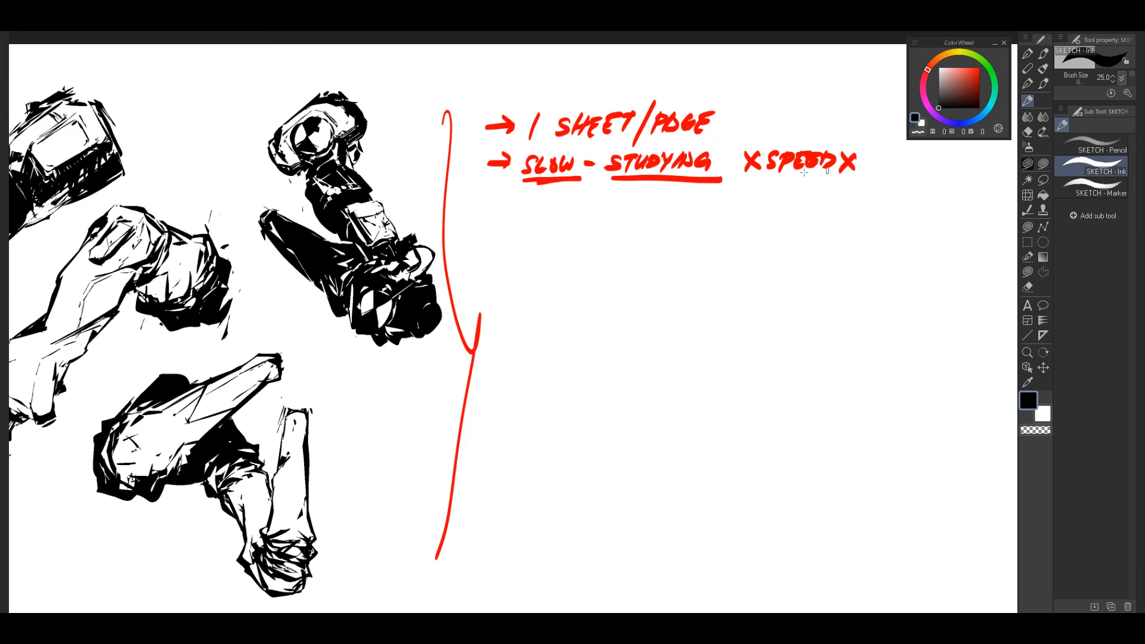
drag(763, 176, 851, 176)
Step: Thicken the underline of "STUDYING" and draw a curved red arrow from it back toward "SLOW"
drag(660, 297, 744, 313)
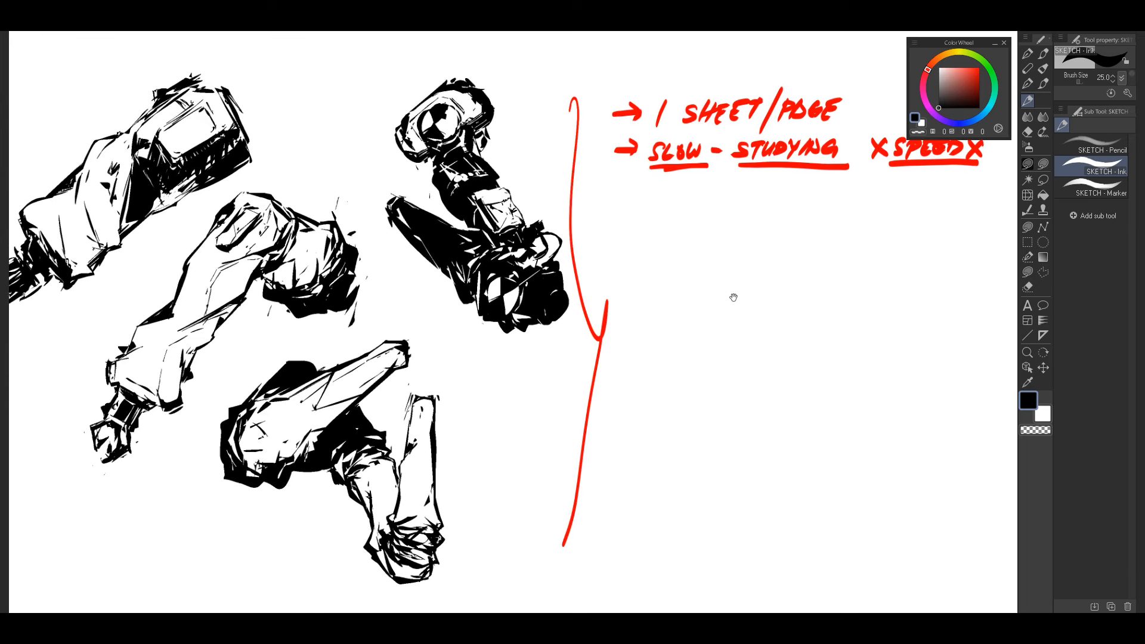
drag(744, 172, 828, 171)
mouse_move(775, 197)
mouse_down()
mouse_move(721, 183)
mouse_move(737, 175)
mouse_up()
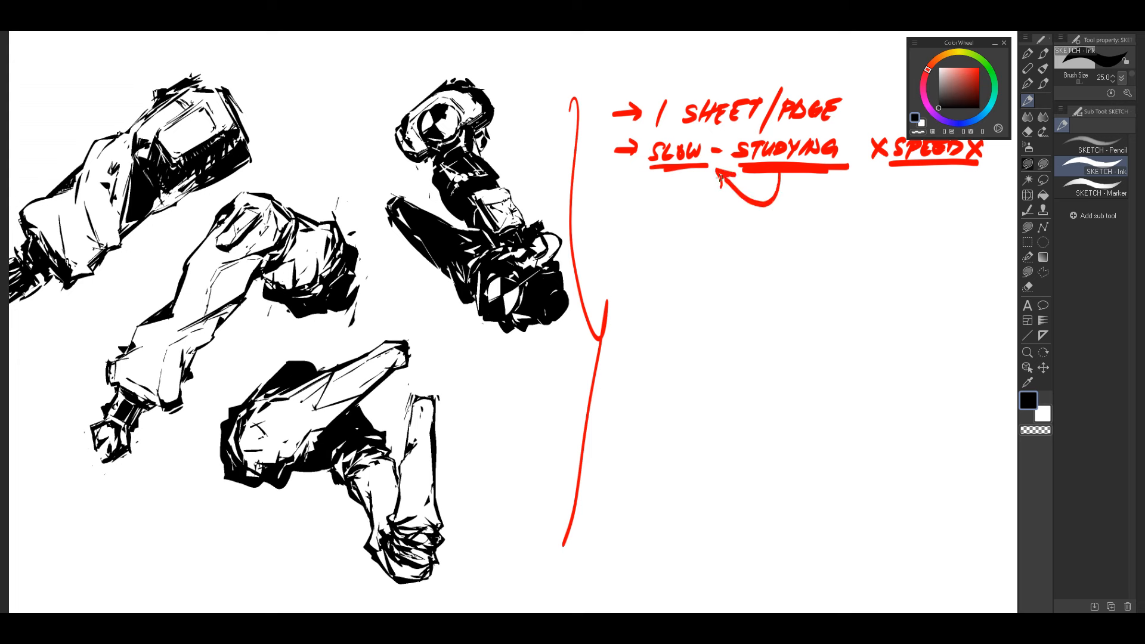
Step: Handwrite a new red bullet "- LASSO FILL" below the "SLOW - STUDYING" line, undoing and redrawing the faulty letter strokes
drag(622, 324, 690, 258)
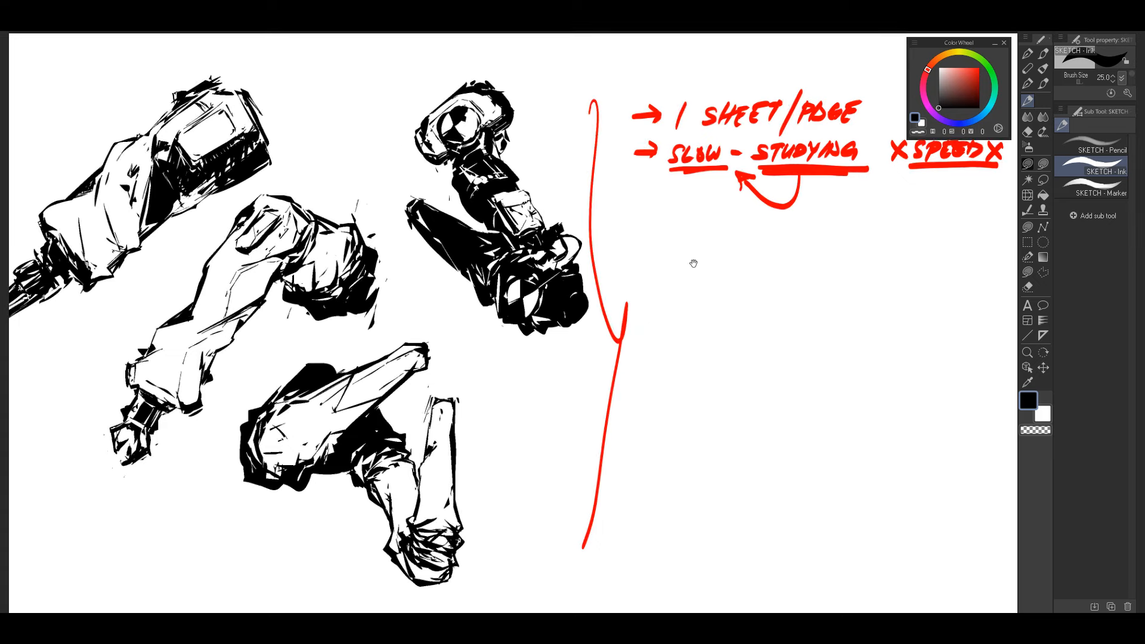
drag(603, 338, 714, 308)
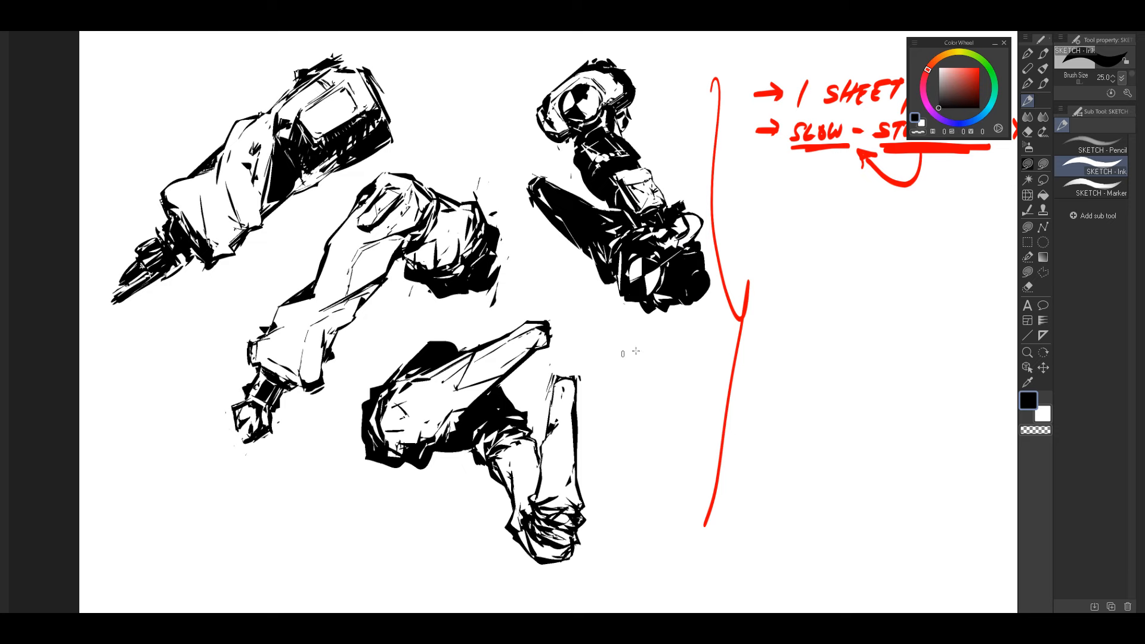
drag(576, 393, 628, 353)
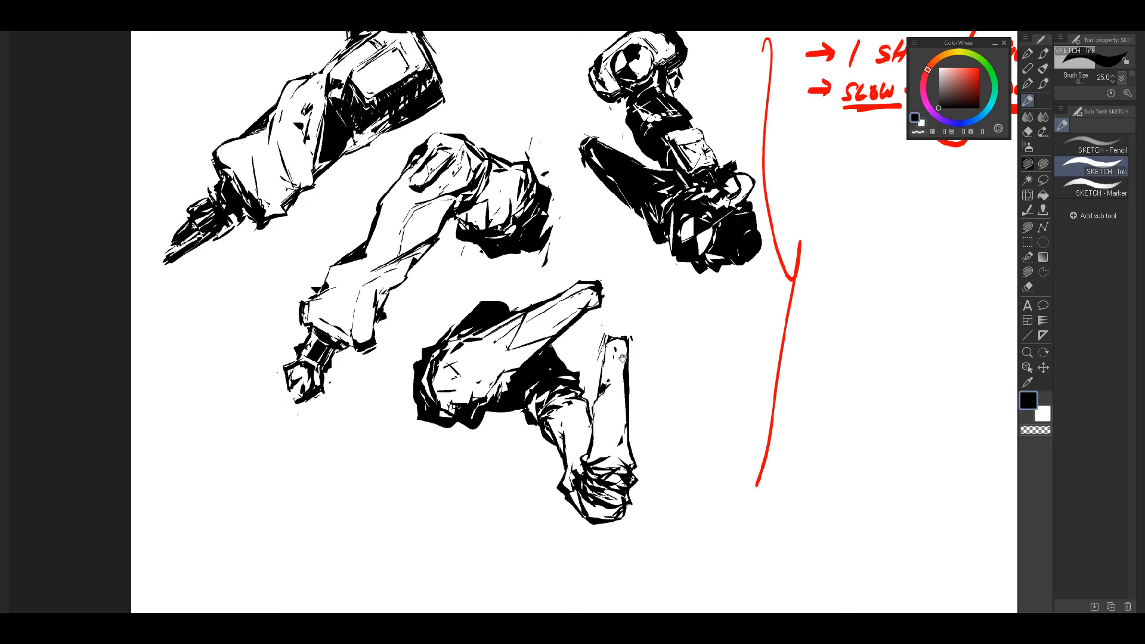
drag(805, 281, 626, 337)
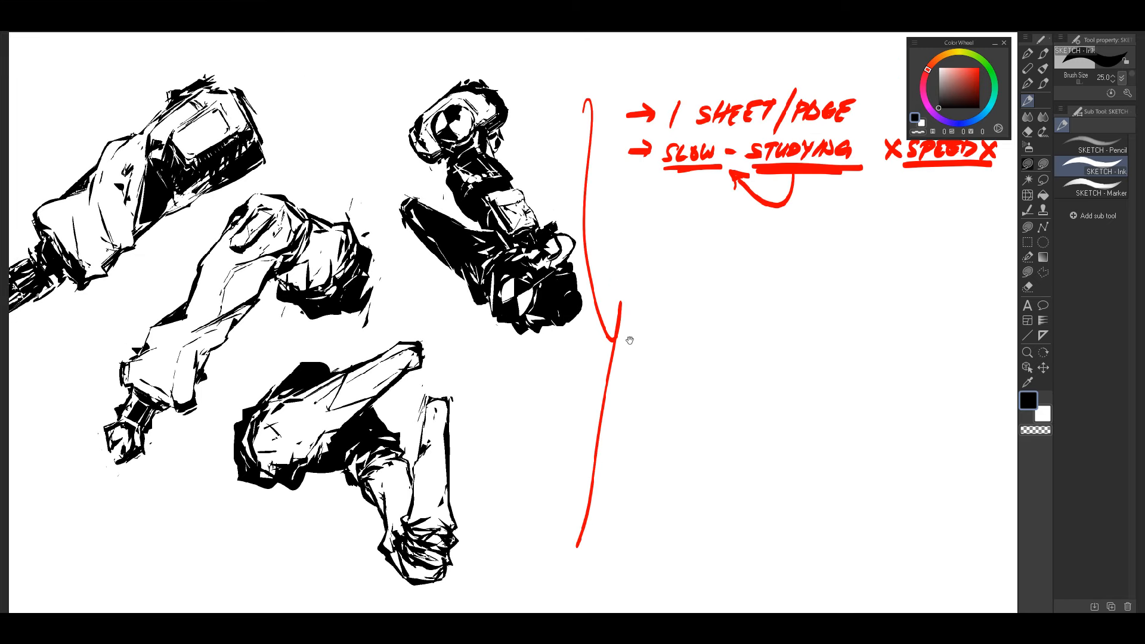
mouse_move(630, 234)
mouse_down()
mouse_move(710, 230)
mouse_move(686, 241)
mouse_move(698, 241)
mouse_move(719, 230)
mouse_move(732, 241)
mouse_up()
key(ctrl+z)
key(ctrl+z)
click(739, 227)
drag(733, 227, 744, 225)
drag(734, 233, 747, 241)
mouse_move(758, 225)
mouse_down()
mouse_move(763, 241)
mouse_move(777, 240)
mouse_up()
Step: Underline the "LASSO FILL" note in red
drag(598, 327, 697, 334)
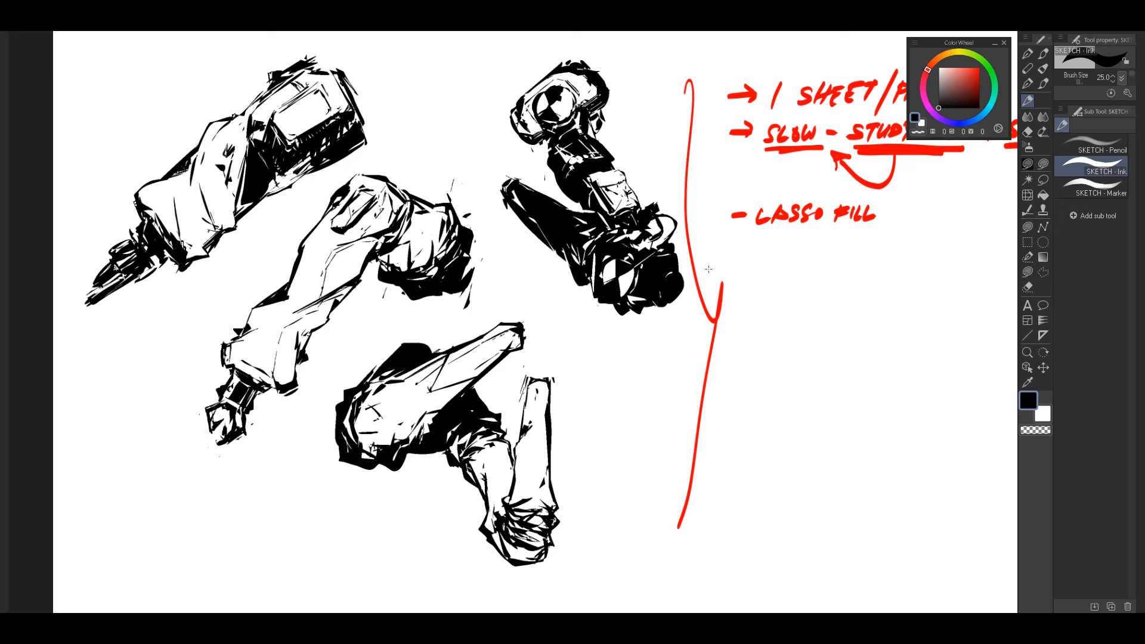
mouse_move(607, 325)
mouse_down()
mouse_move(647, 324)
mouse_move(647, 295)
mouse_up()
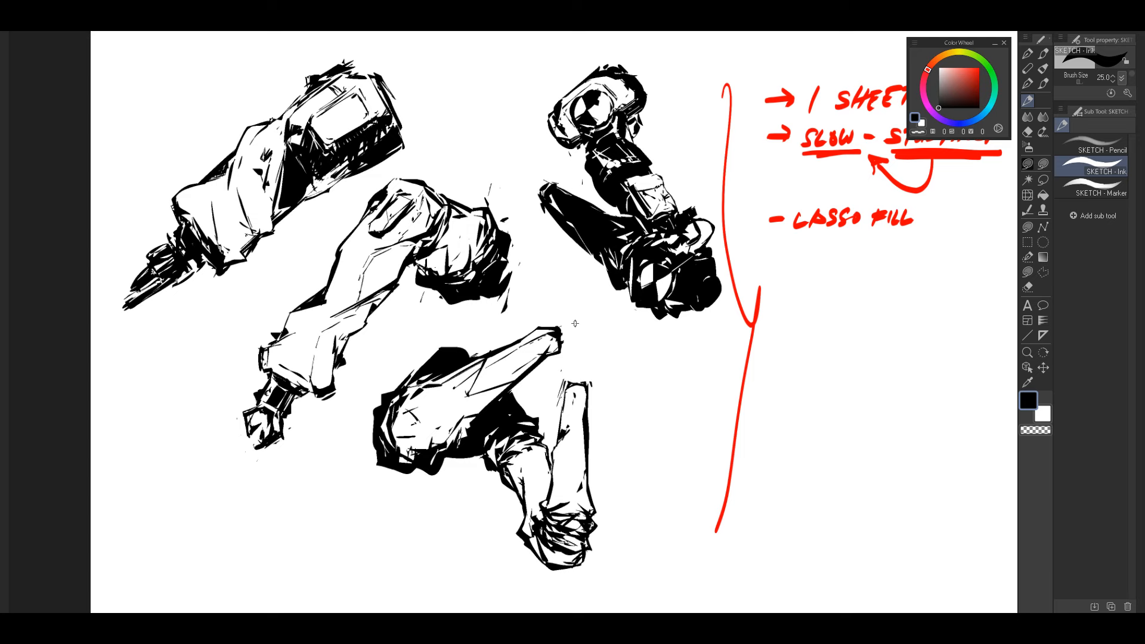
drag(866, 240, 756, 243)
drag(684, 237, 802, 235)
Step: Mark small spots on the lowest leg sketch in red and outline its solid black shadow area
drag(697, 291, 764, 270)
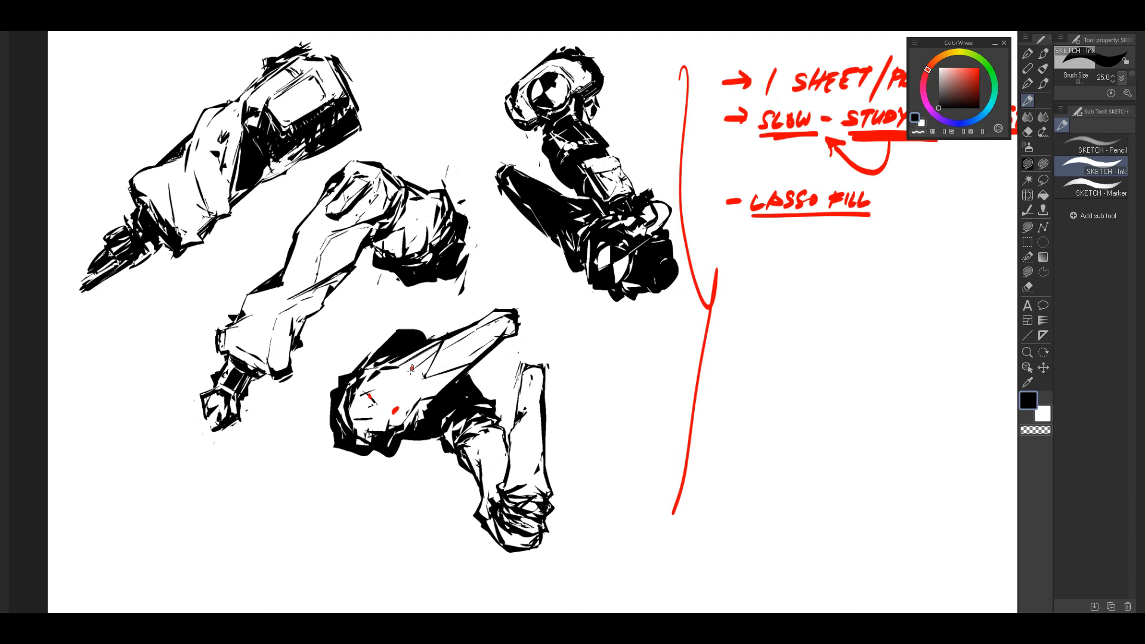
mouse_move(422, 416)
mouse_down()
mouse_move(468, 374)
mouse_move(495, 401)
mouse_move(435, 441)
mouse_move(427, 414)
mouse_up()
mouse_move(630, 317)
mouse_down()
mouse_move(573, 314)
mouse_move(623, 312)
mouse_move(614, 293)
mouse_up()
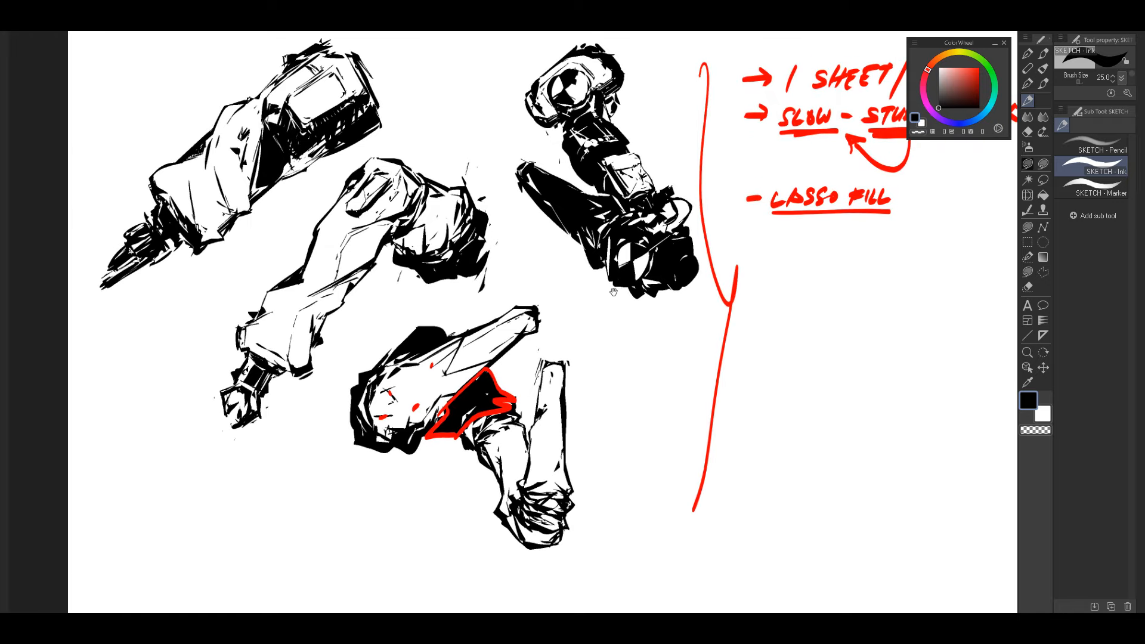
drag(731, 308, 680, 328)
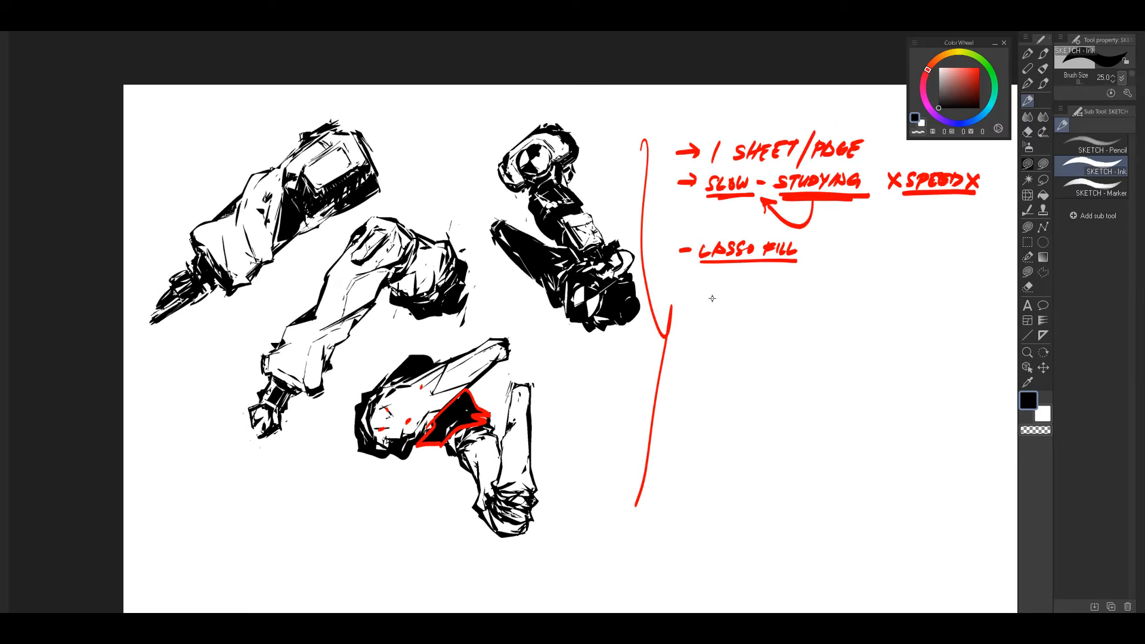
mouse_move(612, 368)
mouse_down()
mouse_move(608, 346)
mouse_move(624, 361)
mouse_move(568, 365)
mouse_up()
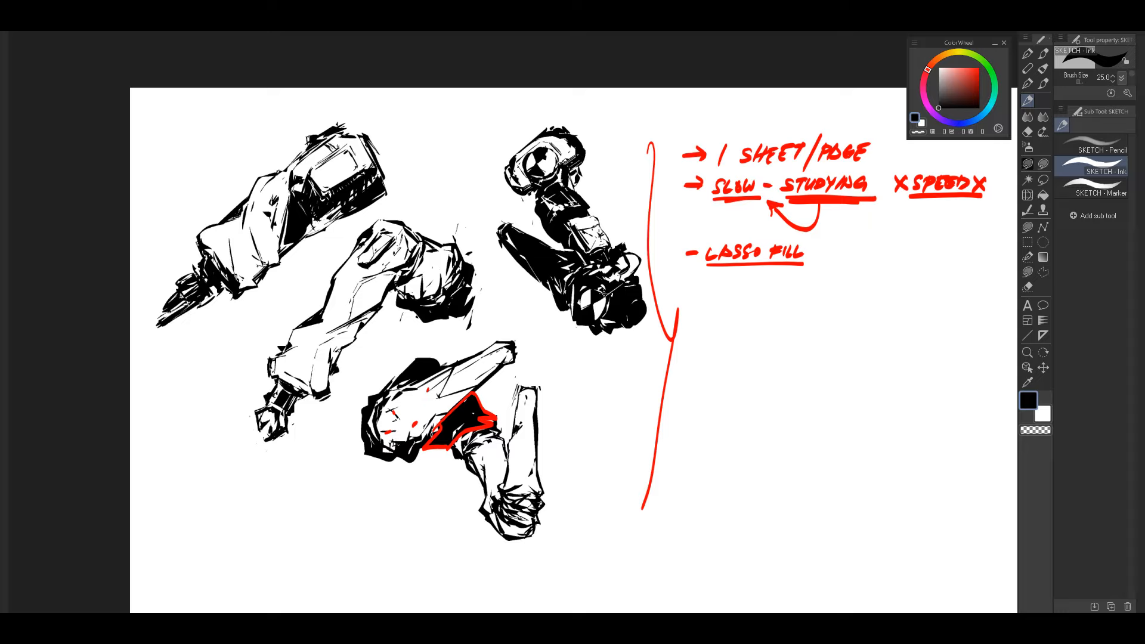
mouse_move(604, 294)
mouse_down()
mouse_move(608, 376)
mouse_move(555, 345)
mouse_move(567, 361)
mouse_move(608, 349)
mouse_move(590, 373)
mouse_up()
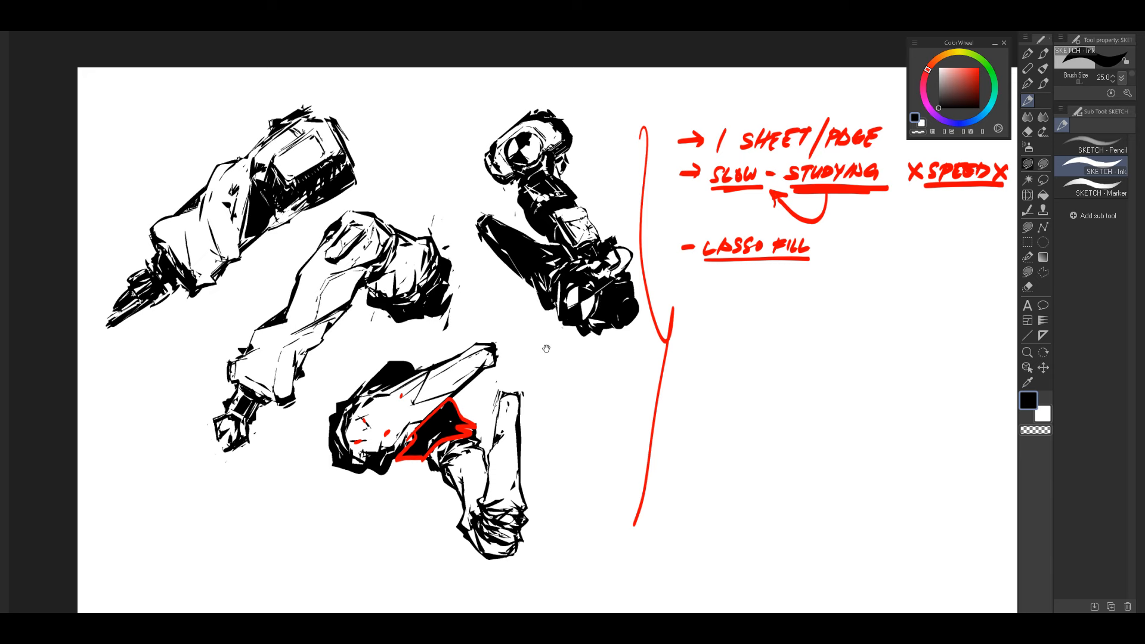
drag(547, 349, 558, 337)
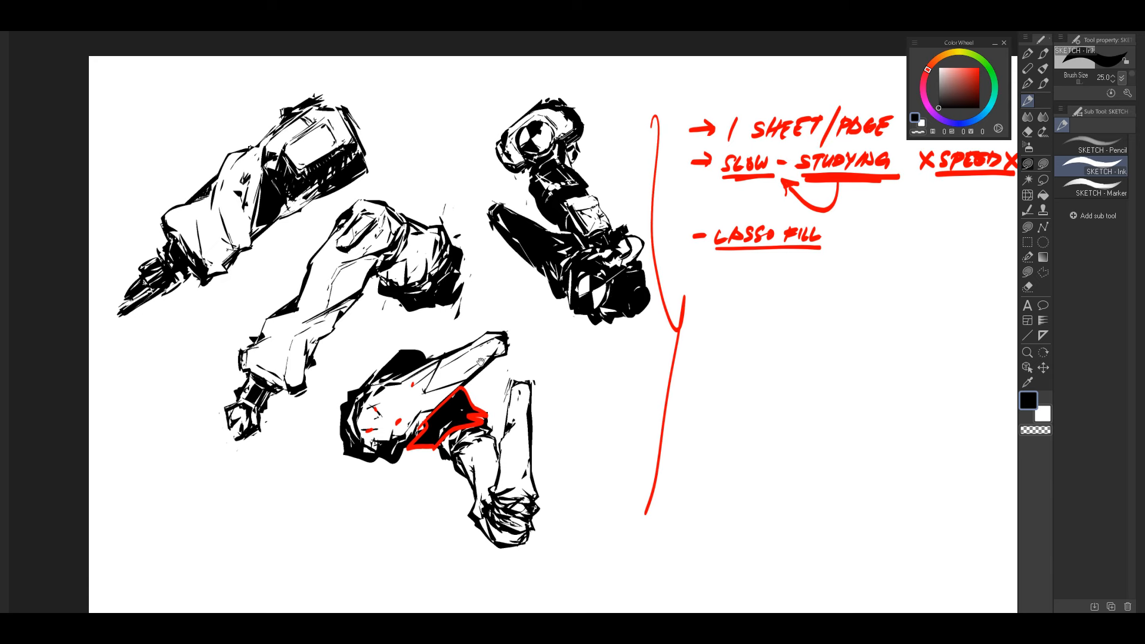
drag(480, 362, 547, 352)
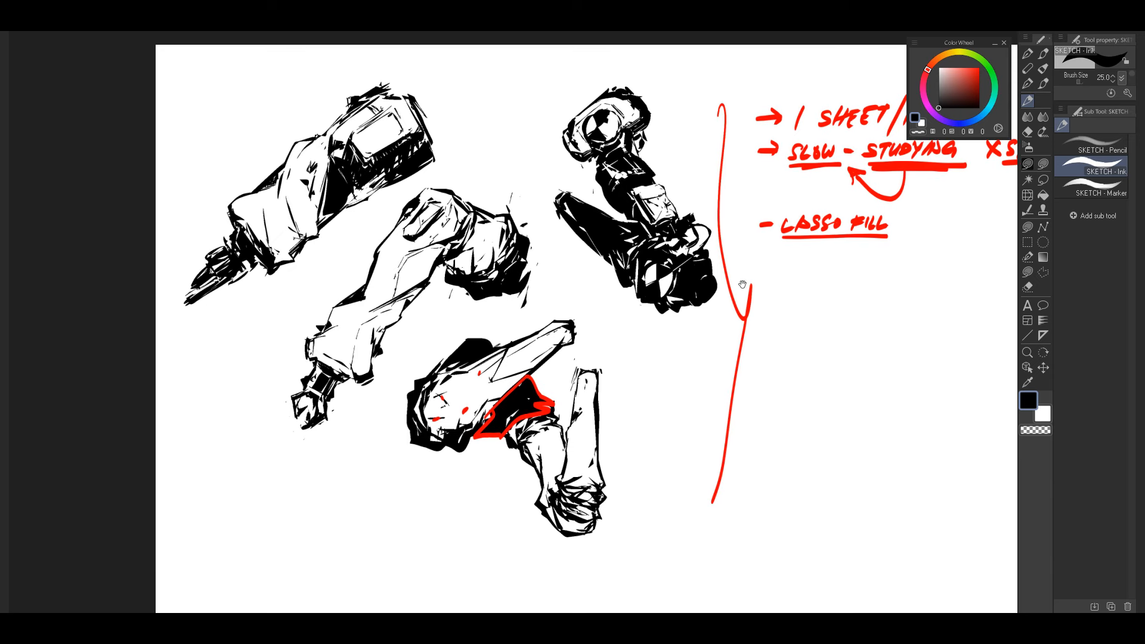
drag(816, 284, 668, 316)
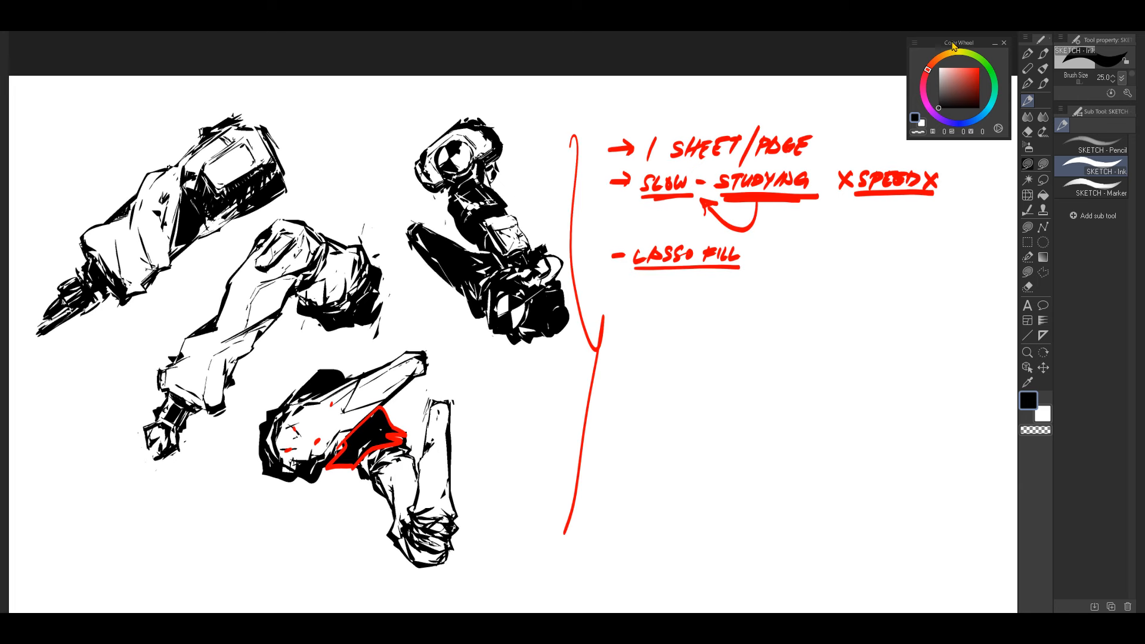
Step: Move the Color Wheel aside, show the hidden layer palettes, then select Layer 1, unlock it and toggle its visibility off and on
drag(953, 47, 816, 44)
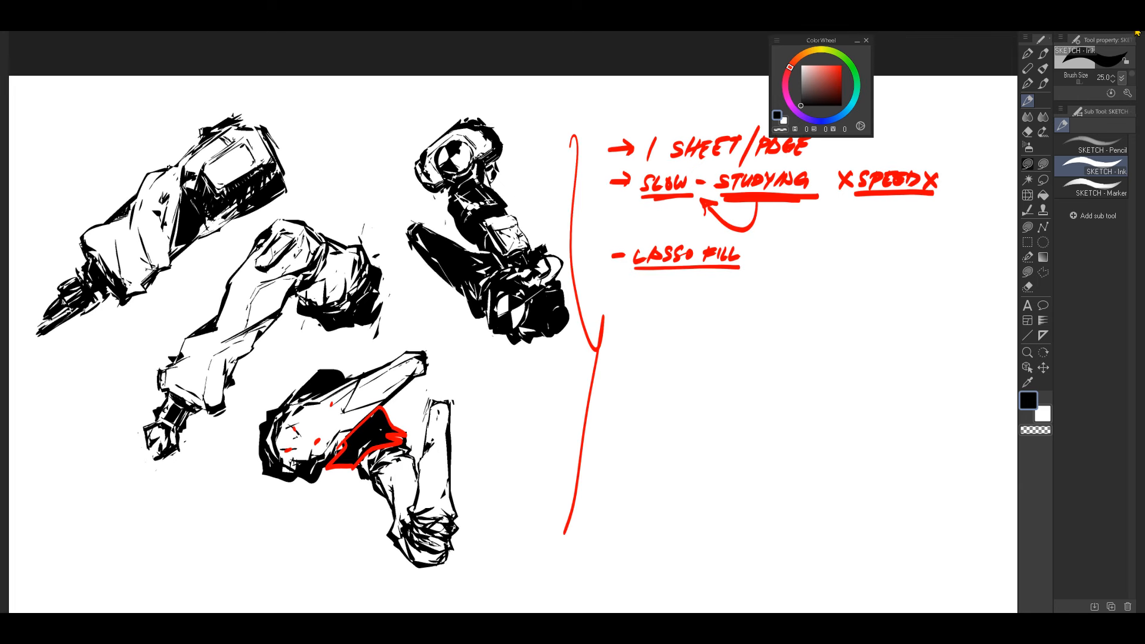
drag(842, 303, 804, 298)
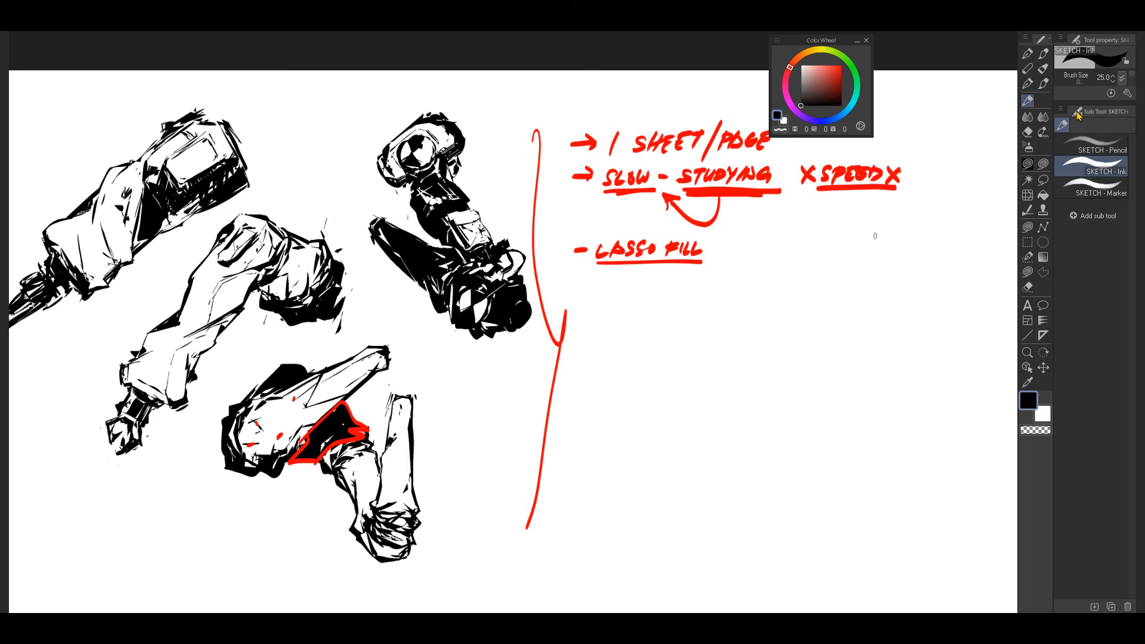
click(1139, 27)
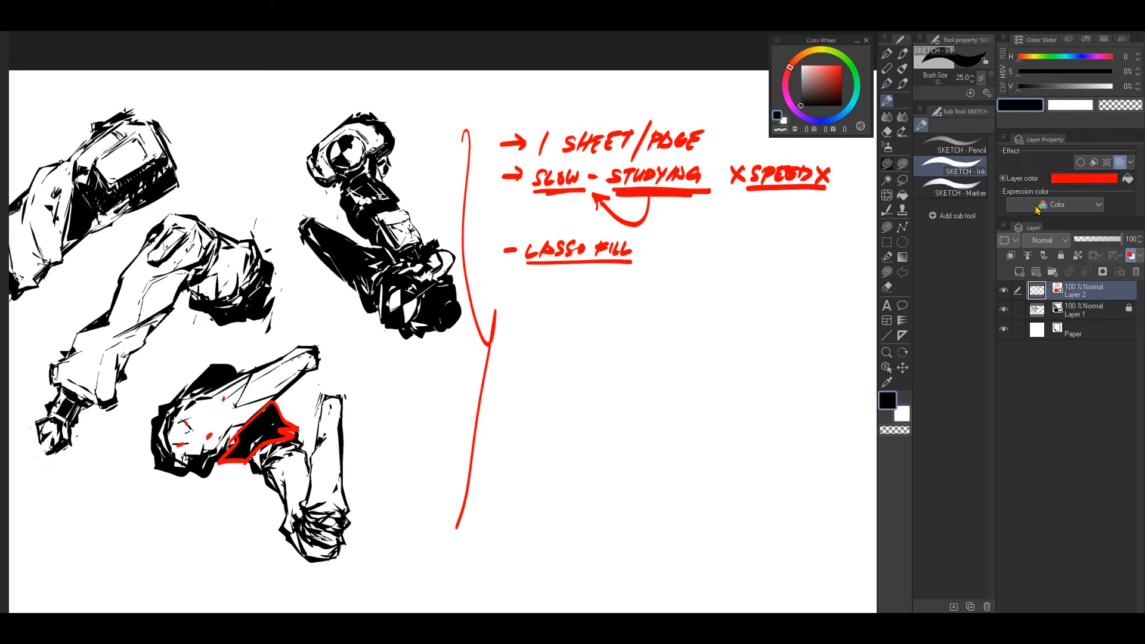
click(1091, 310)
click(1006, 312)
click(1005, 311)
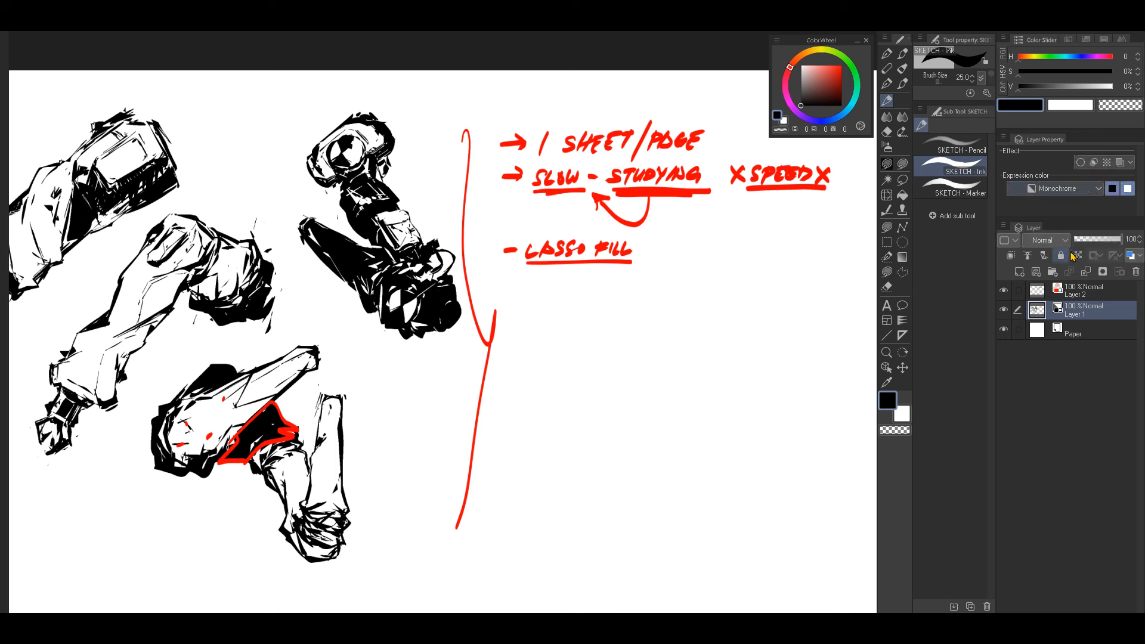
Step: Show Layer 1's expression color options and keep the layer set to Monochrome
click(1071, 190)
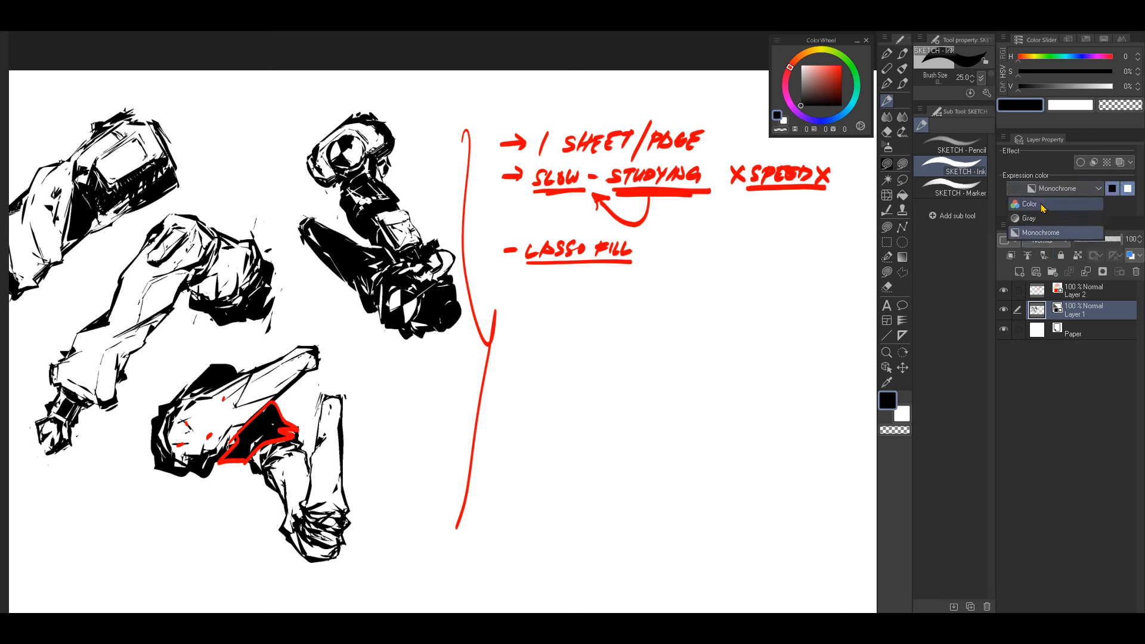
click(1053, 237)
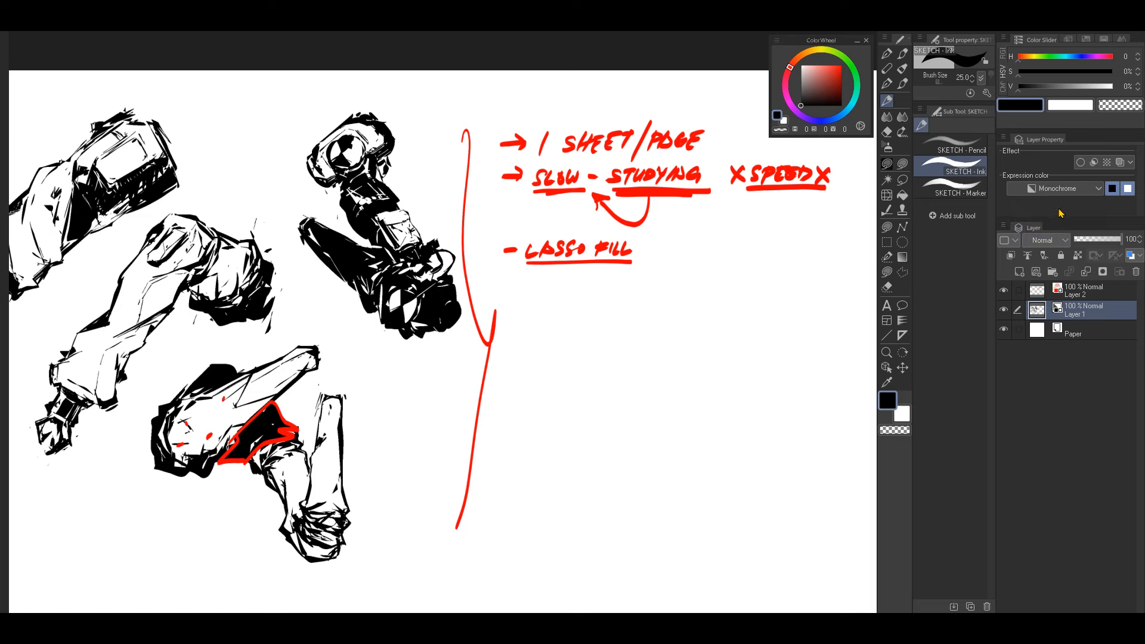
drag(453, 386, 596, 341)
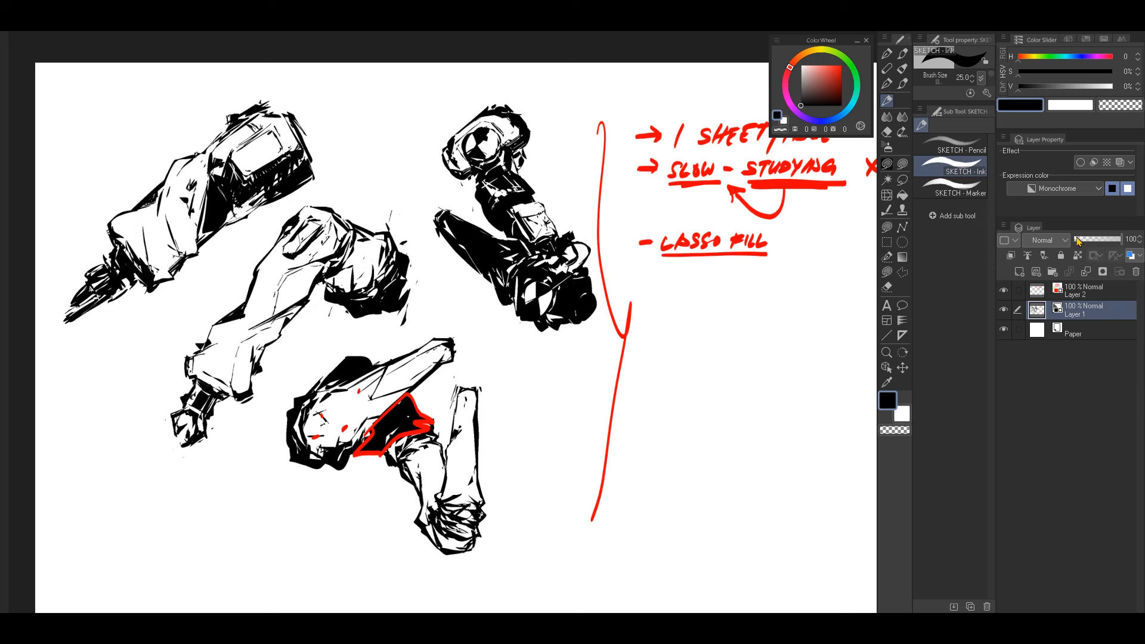
click(1071, 189)
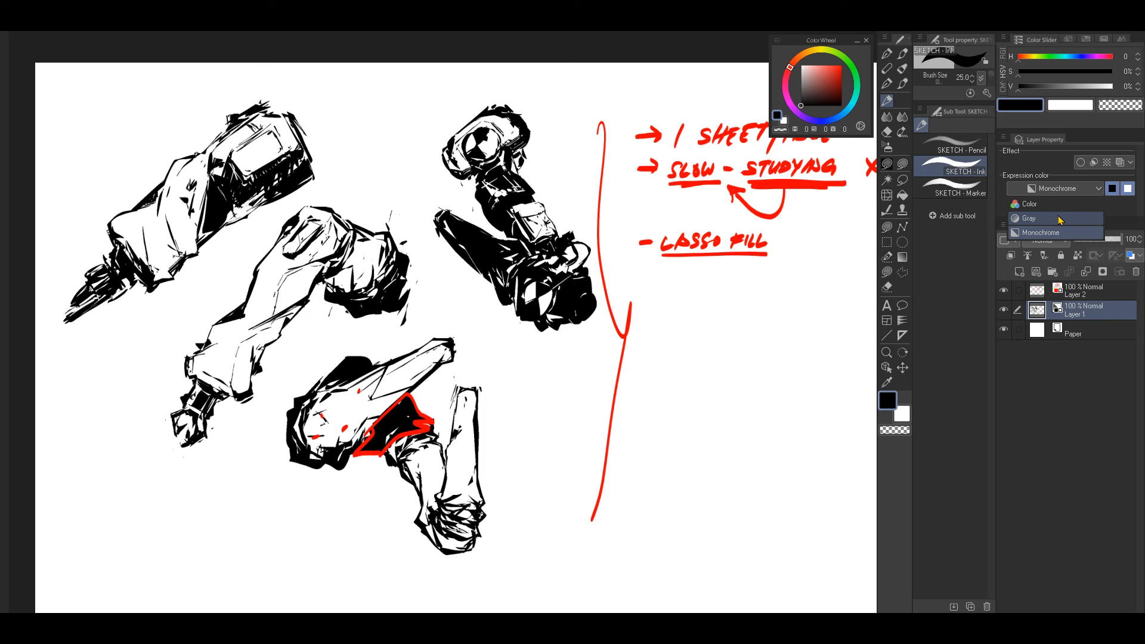
click(1076, 190)
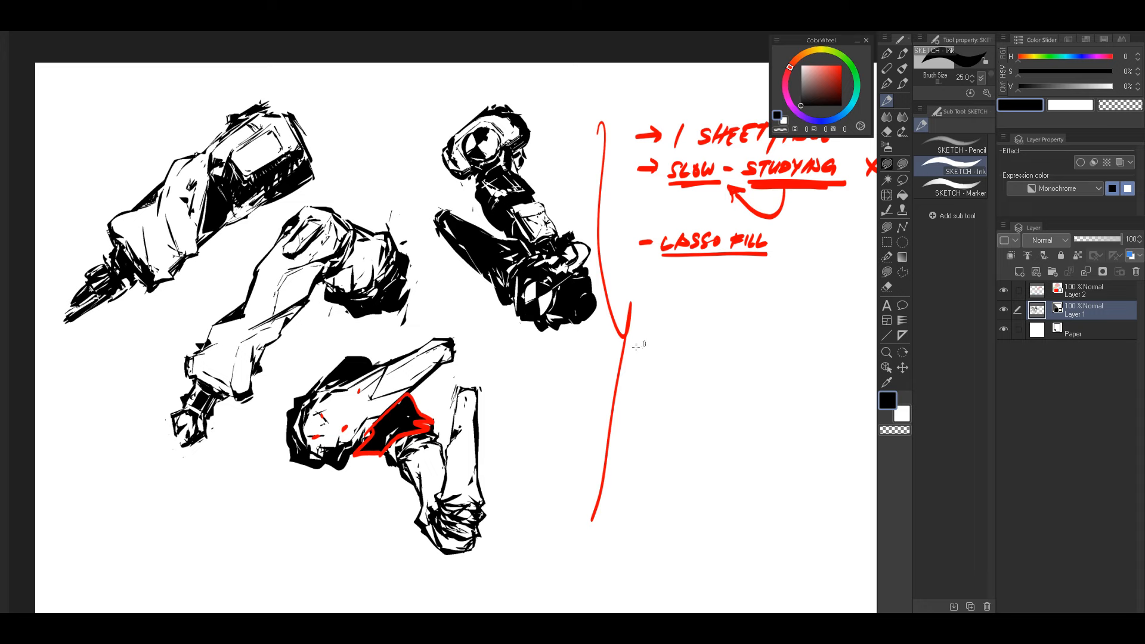
drag(525, 383, 581, 366)
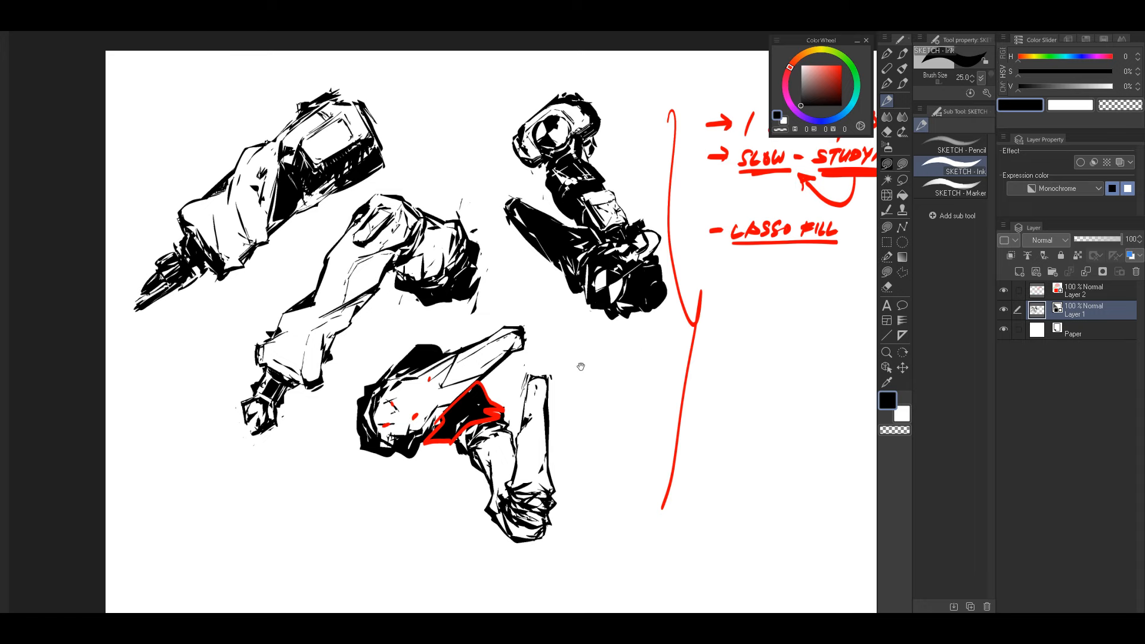
drag(706, 318, 654, 343)
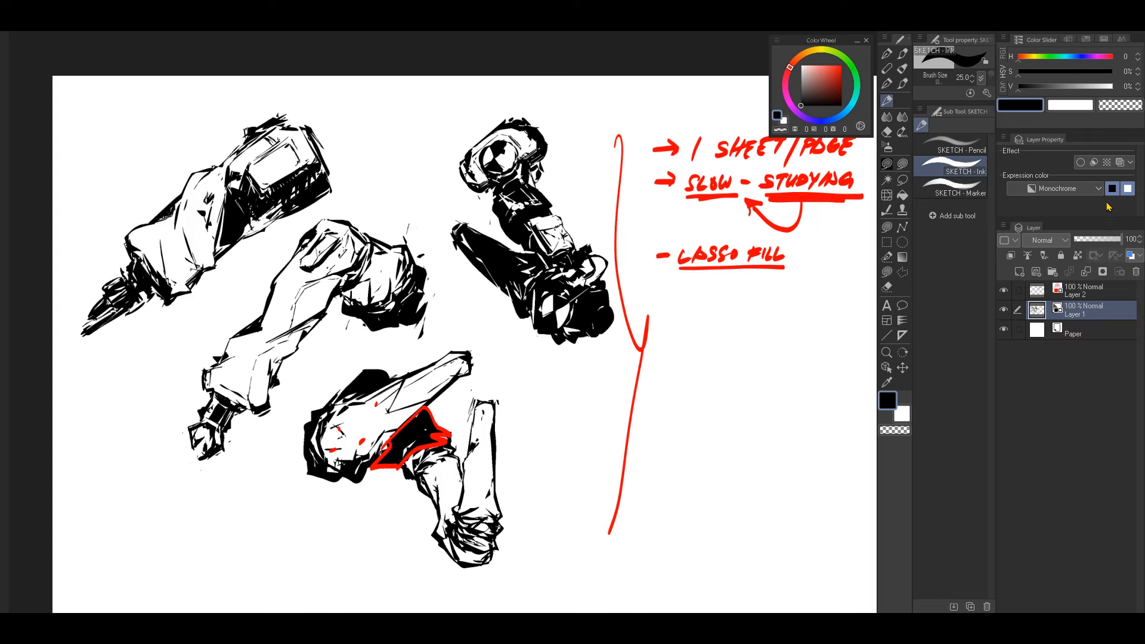
Step: Lock Layer 1 and make Layer 2 the active layer for the red notes
click(1061, 256)
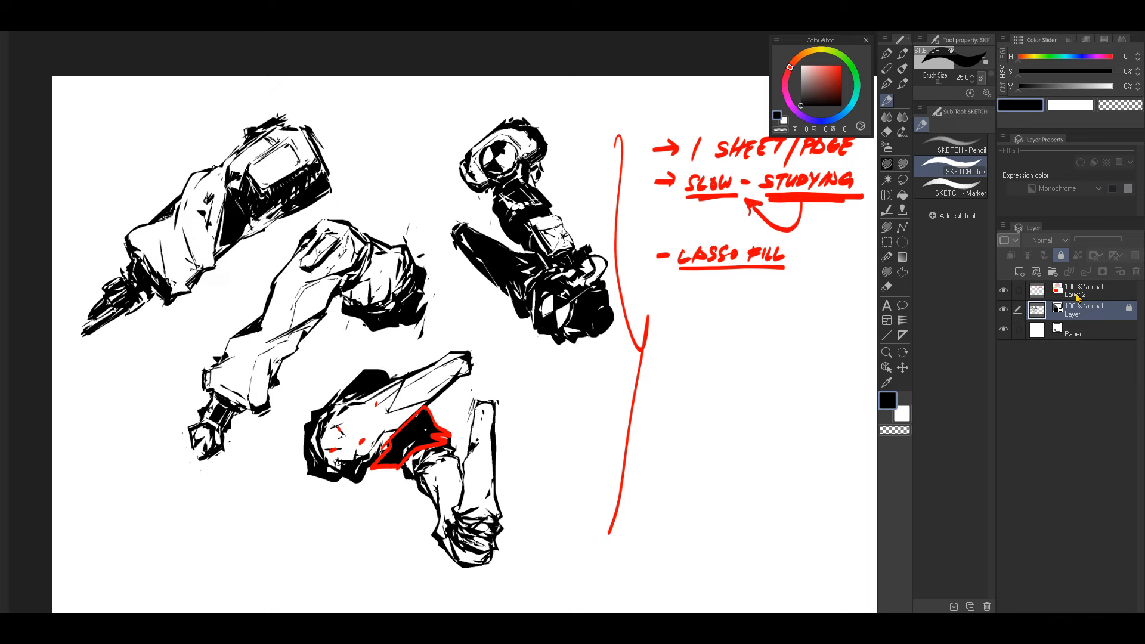
click(1076, 294)
Step: Scribble a few red hatch strokes in the blank area beside the bracket and undo them
drag(541, 379, 589, 364)
mouse_move(728, 373)
mouse_down()
mouse_move(808, 311)
mouse_move(750, 415)
mouse_up()
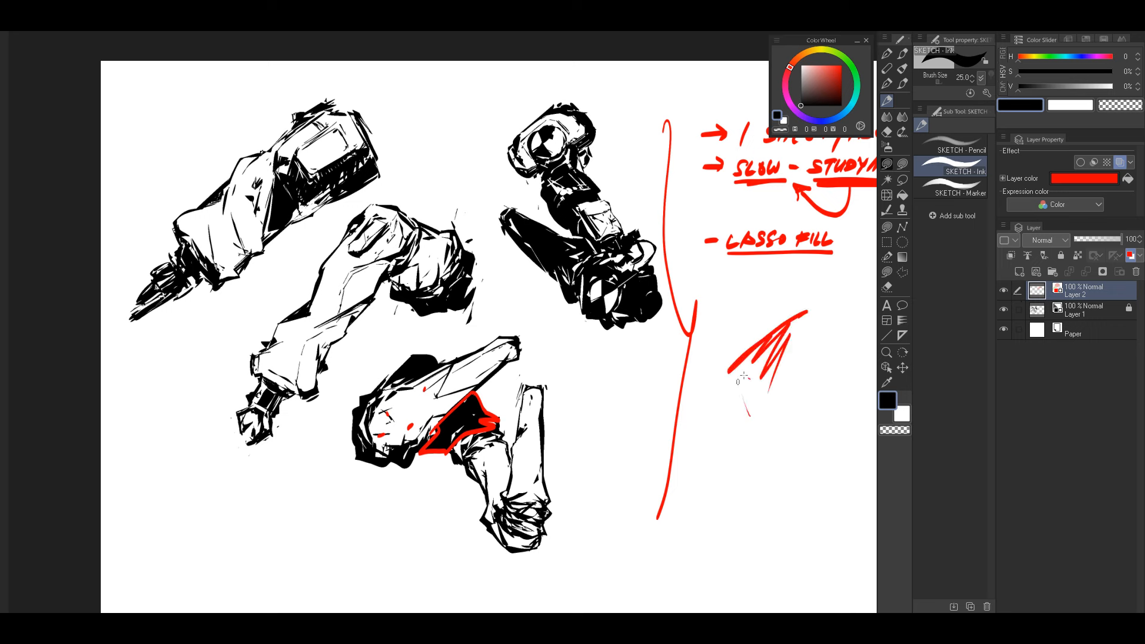
key(ctrl+z)
key(ctrl+z)
key(ctrl+z)
key(ctrl+z)
Step: Handwrite "(MONOCHROME)" in red after the "LASSO FILL" note
drag(702, 334, 647, 352)
mouse_move(788, 282)
mouse_down()
mouse_move(742, 298)
mouse_move(770, 266)
mouse_move(796, 266)
mouse_move(808, 281)
mouse_up()
drag(813, 270, 819, 283)
mouse_move(812, 278)
mouse_down()
mouse_move(760, 271)
mouse_move(757, 282)
mouse_move(796, 274)
mouse_move(788, 266)
mouse_move(810, 288)
mouse_up()
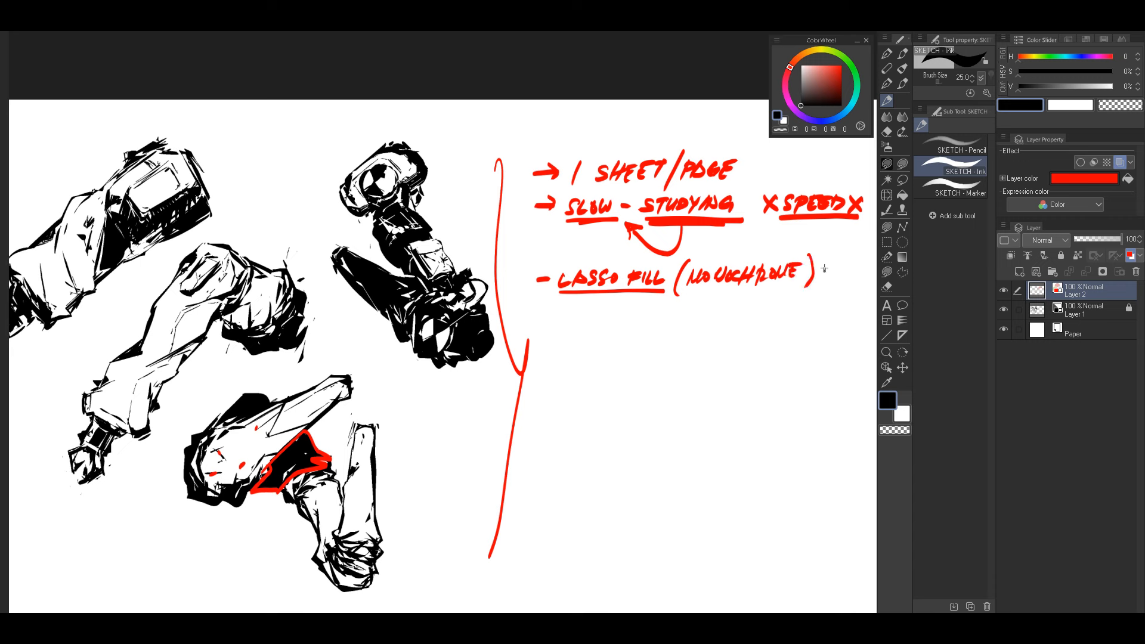
Step: Sample the drawing color from the solid black thigh of the dark leg sketch beside the bracket
drag(508, 321, 646, 307)
alt+click(522, 241)
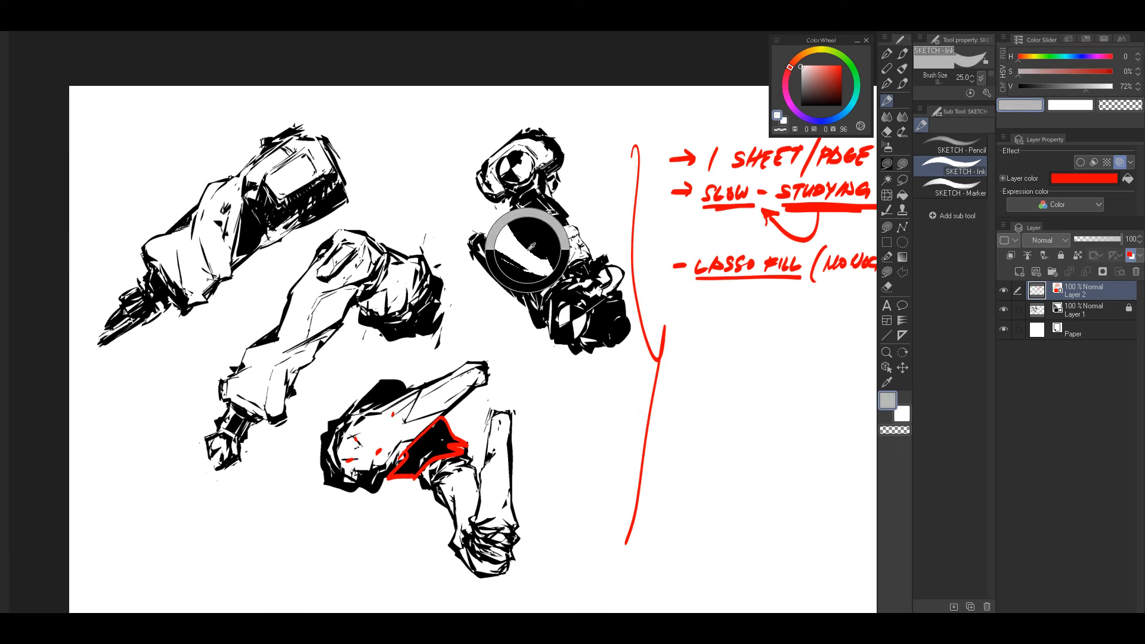
drag(528, 250, 528, 250)
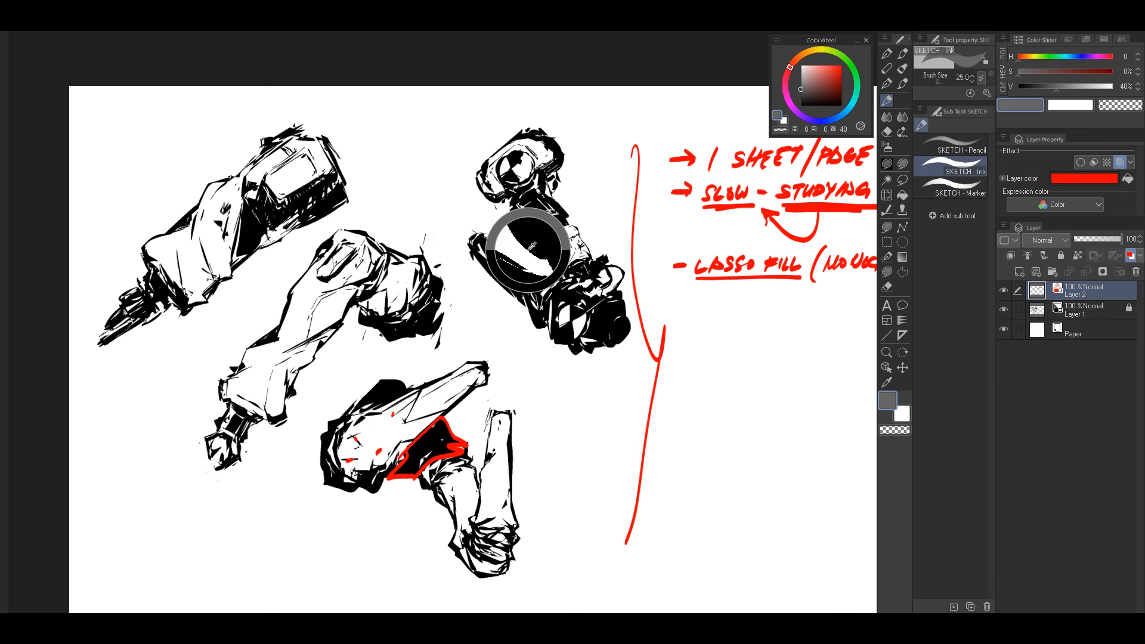
drag(532, 245, 533, 244)
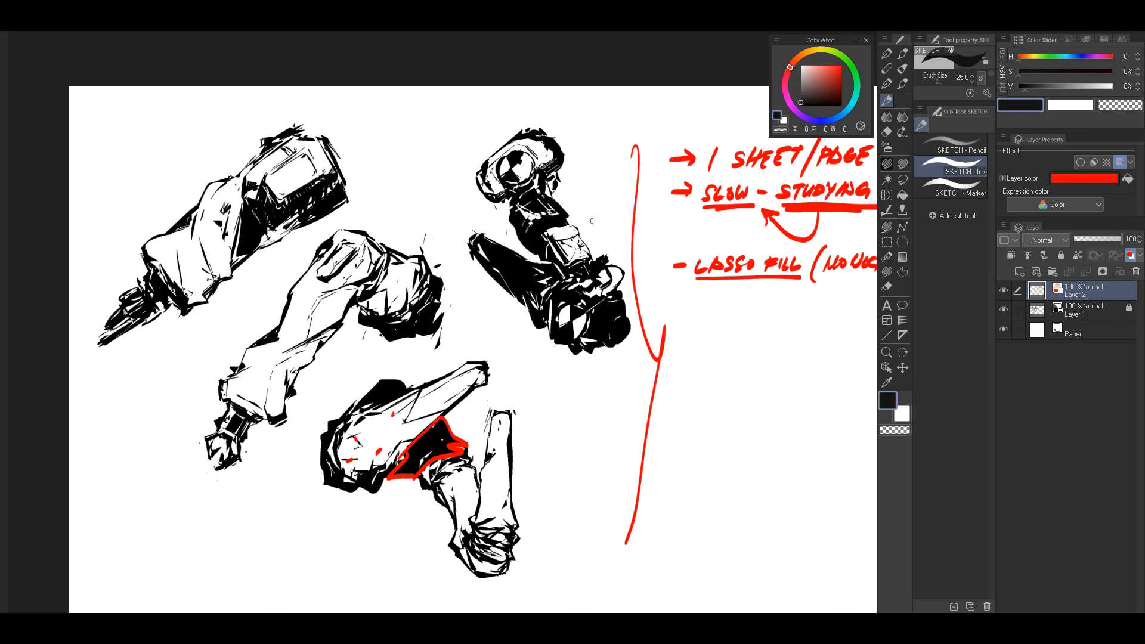
drag(527, 301, 578, 283)
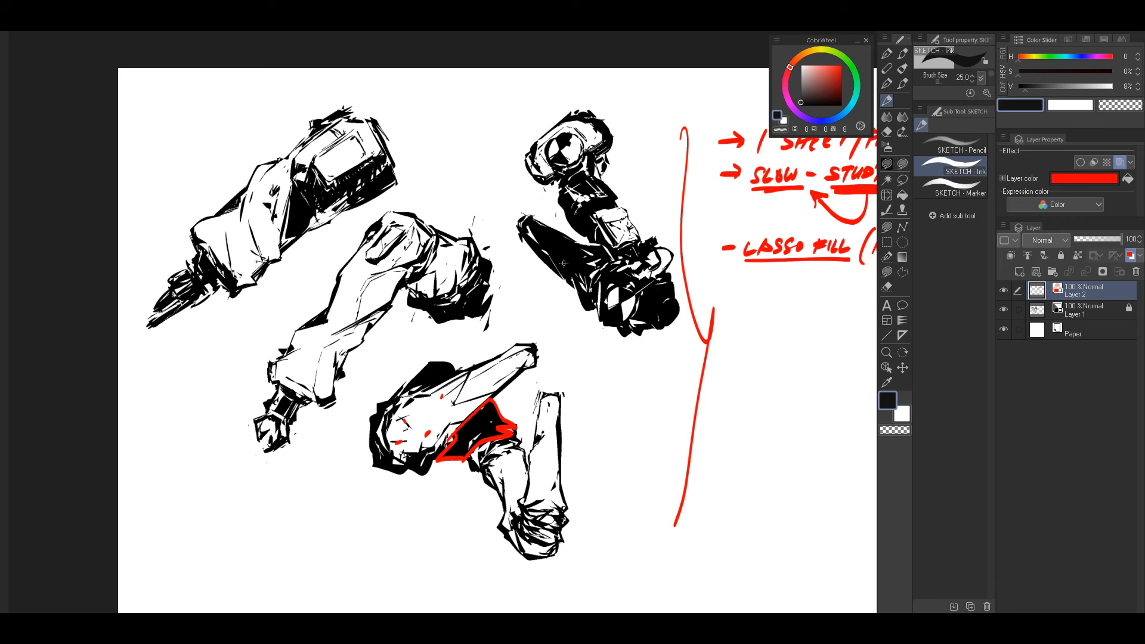
Step: Underline "MONOCHROME" in red and handwrite "LAYER PROPERTY" beneath it, undoing a faulty stroke
drag(773, 289, 612, 293)
drag(708, 270, 841, 257)
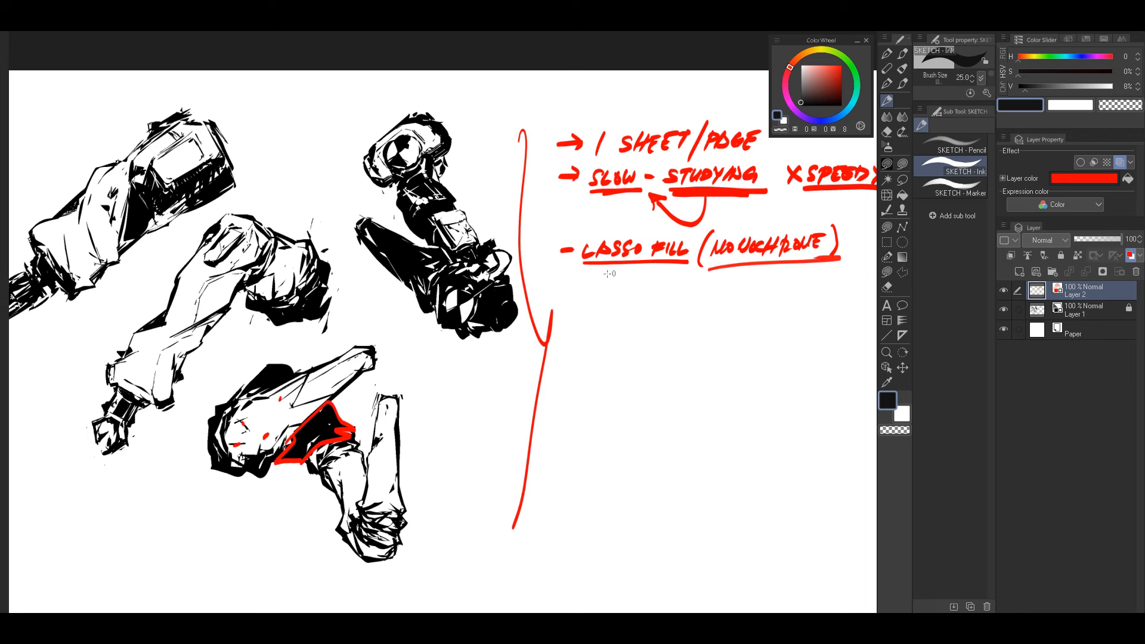
mouse_move(746, 268)
mouse_down()
mouse_move(755, 285)
mouse_move(806, 286)
mouse_move(836, 277)
mouse_move(779, 281)
mouse_move(829, 271)
mouse_up()
key(ctrl+z)
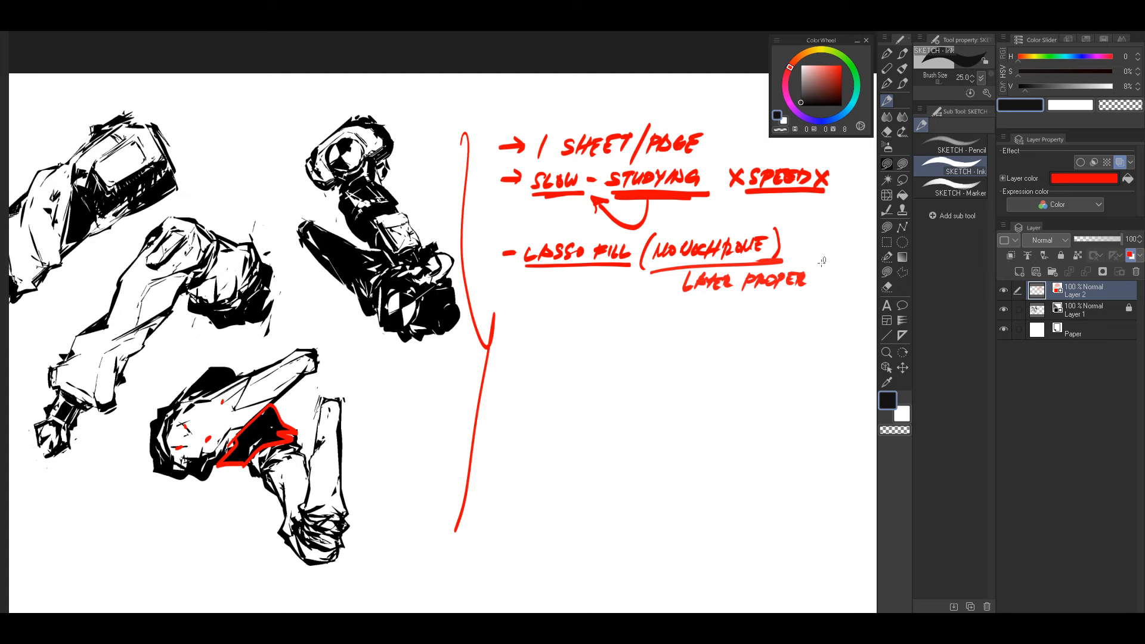
Step: Turn the dash before "LASSO FILL" into an arrow and draw a new arrow bullet below that note
drag(668, 312, 746, 303)
mouse_move(583, 309)
mouse_down()
mouse_move(597, 310)
mouse_move(591, 316)
mouse_up()
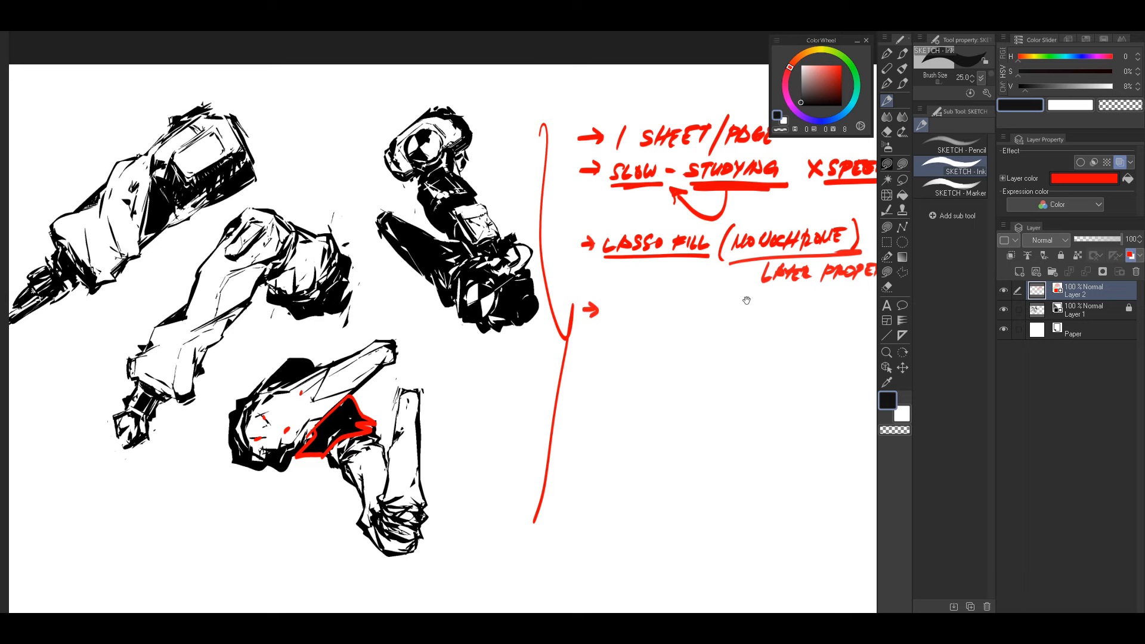
mouse_move(747, 300)
mouse_down()
mouse_move(583, 327)
mouse_move(686, 317)
mouse_move(645, 330)
mouse_move(657, 315)
mouse_up()
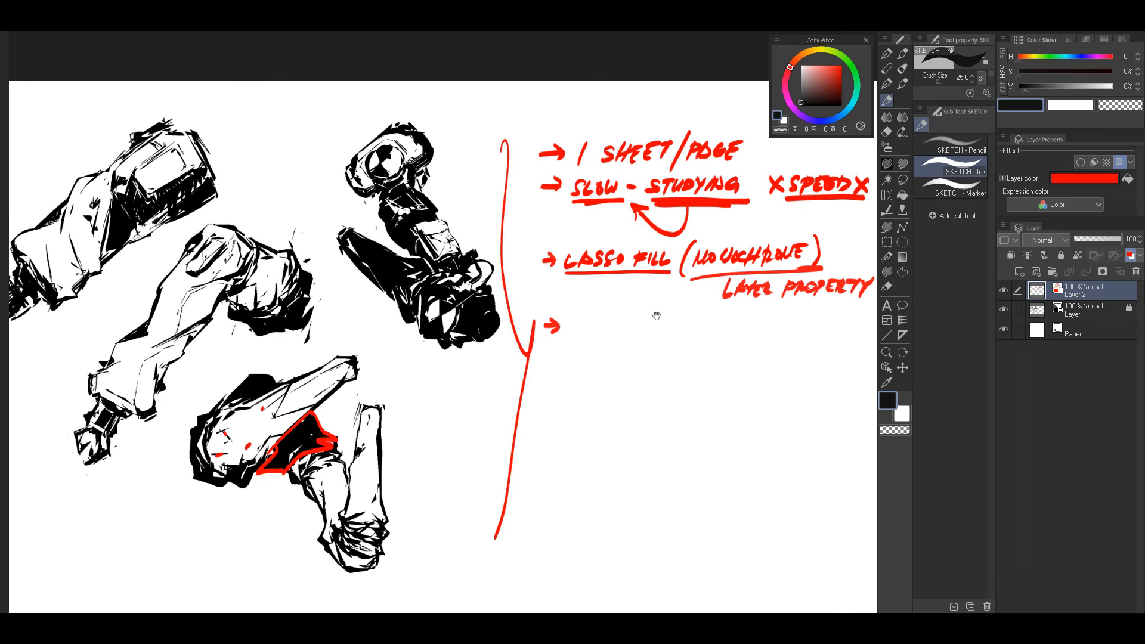
mouse_move(508, 351)
mouse_down()
mouse_move(656, 318)
mouse_move(666, 273)
mouse_move(705, 276)
mouse_move(664, 322)
mouse_move(683, 303)
mouse_up()
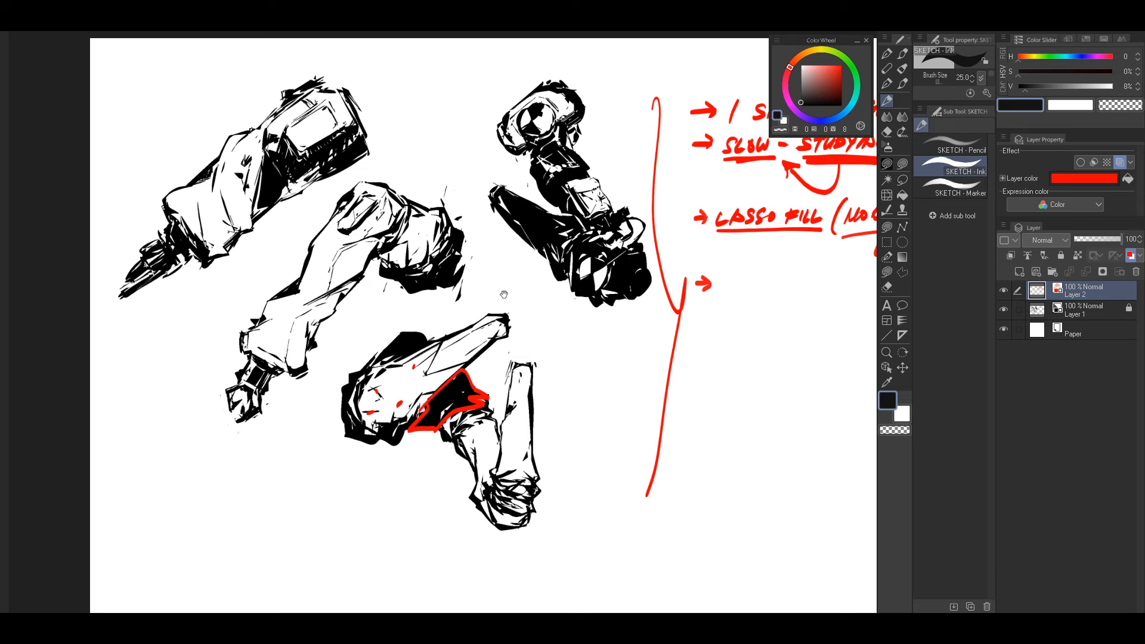
Step: Handwrite "SUBJECT" in red beside the new arrow bullet
mouse_move(744, 284)
mouse_down()
mouse_move(643, 310)
mouse_move(673, 294)
mouse_move(686, 310)
mouse_up()
mouse_move(696, 292)
mouse_down()
mouse_move(688, 309)
mouse_move(697, 294)
mouse_up()
drag(697, 294, 703, 309)
mouse_move(709, 294)
mouse_down()
mouse_move(716, 307)
mouse_move(729, 292)
mouse_up()
drag(723, 292, 721, 309)
Step: Handwrite the indented sub-note "- FOLDS/FABRIC/CLOTHING" in red below "SUBJECT"
drag(663, 331, 674, 330)
mouse_move(686, 321)
mouse_down()
mouse_move(681, 335)
mouse_move(696, 321)
mouse_up()
mouse_move(703, 322)
mouse_down()
mouse_move(700, 332)
mouse_move(715, 335)
mouse_up()
mouse_move(720, 321)
mouse_down()
mouse_move(723, 334)
mouse_move(736, 327)
mouse_move(729, 335)
mouse_up()
mouse_move(753, 316)
mouse_down()
mouse_move(744, 342)
mouse_move(754, 337)
mouse_up()
mouse_move(762, 318)
mouse_down()
mouse_move(773, 316)
mouse_move(767, 325)
mouse_up()
drag(770, 331, 783, 334)
drag(786, 318, 799, 334)
drag(803, 321, 816, 333)
mouse_move(832, 319)
mouse_down()
mouse_move(823, 330)
mouse_move(669, 326)
mouse_move(704, 346)
mouse_move(723, 338)
mouse_up()
mouse_move(735, 322)
mouse_down()
mouse_move(742, 337)
mouse_move(764, 321)
mouse_up()
drag(756, 322, 761, 338)
drag(761, 330, 773, 328)
drag(774, 320, 775, 336)
mouse_move(779, 336)
mouse_down()
mouse_move(785, 320)
mouse_move(791, 332)
mouse_up()
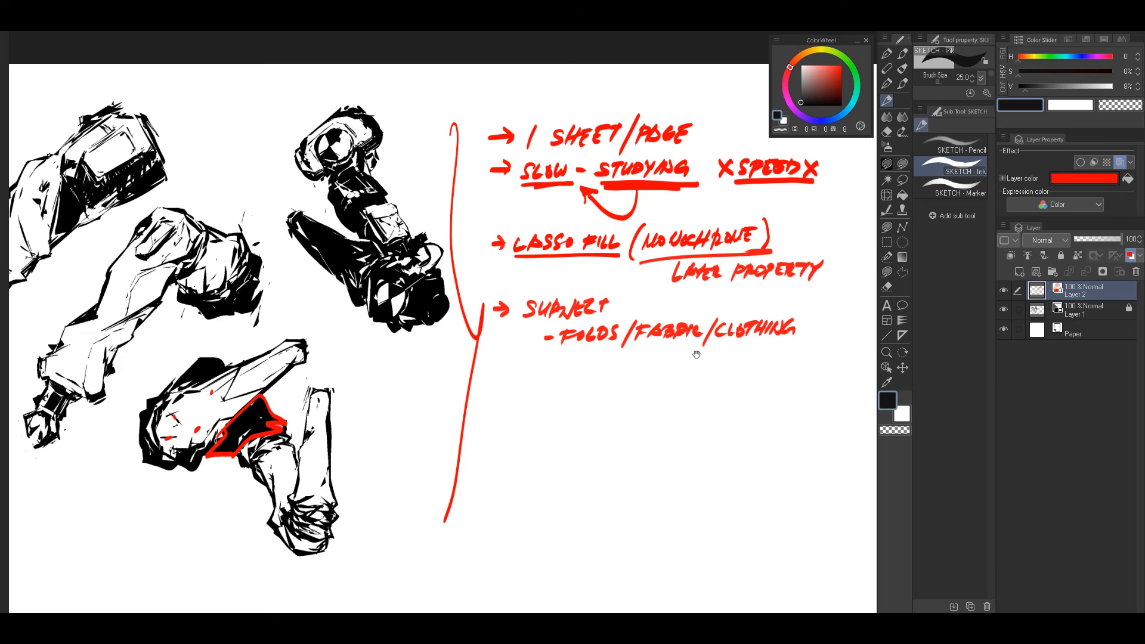
drag(598, 380, 717, 367)
drag(602, 356, 637, 372)
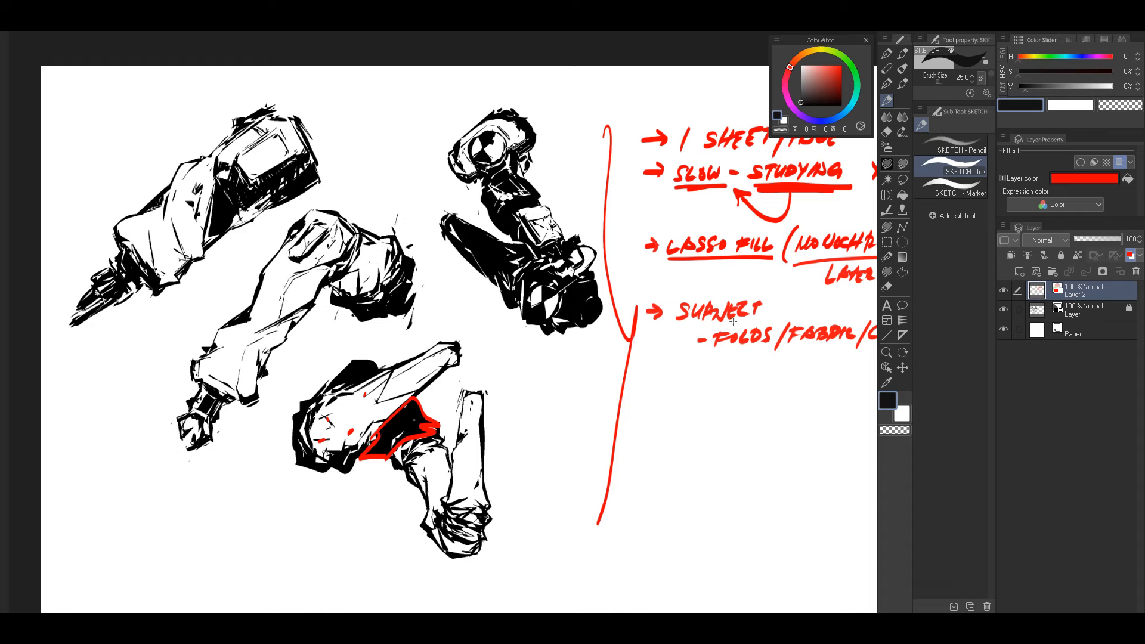
mouse_move(686, 341)
mouse_down()
mouse_move(721, 343)
mouse_move(702, 329)
mouse_move(669, 352)
mouse_up()
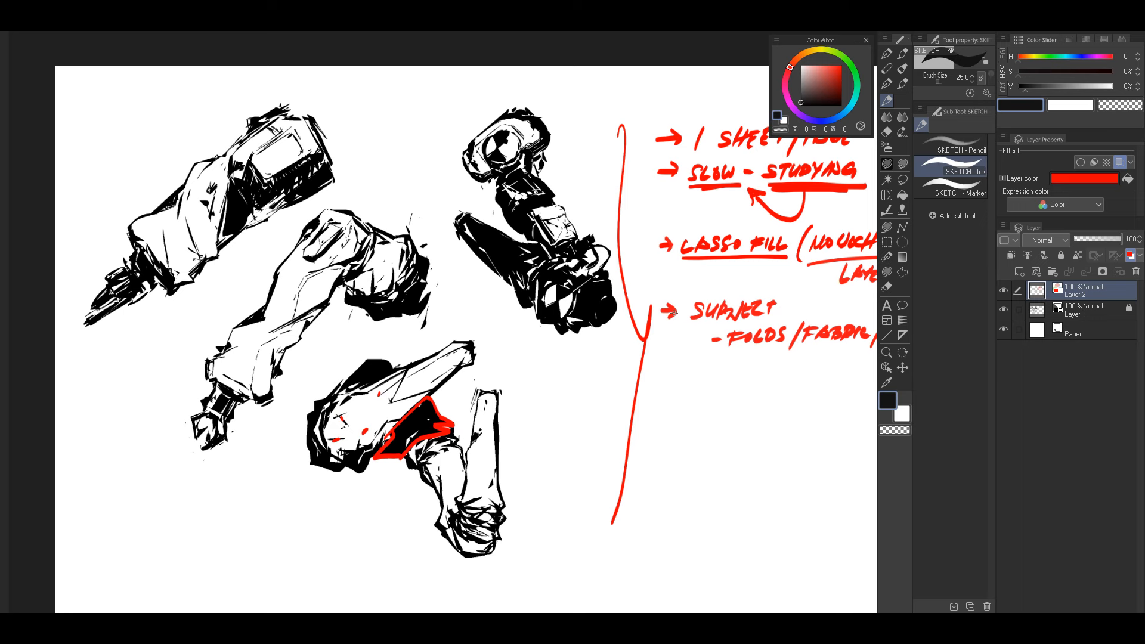
drag(684, 358, 659, 350)
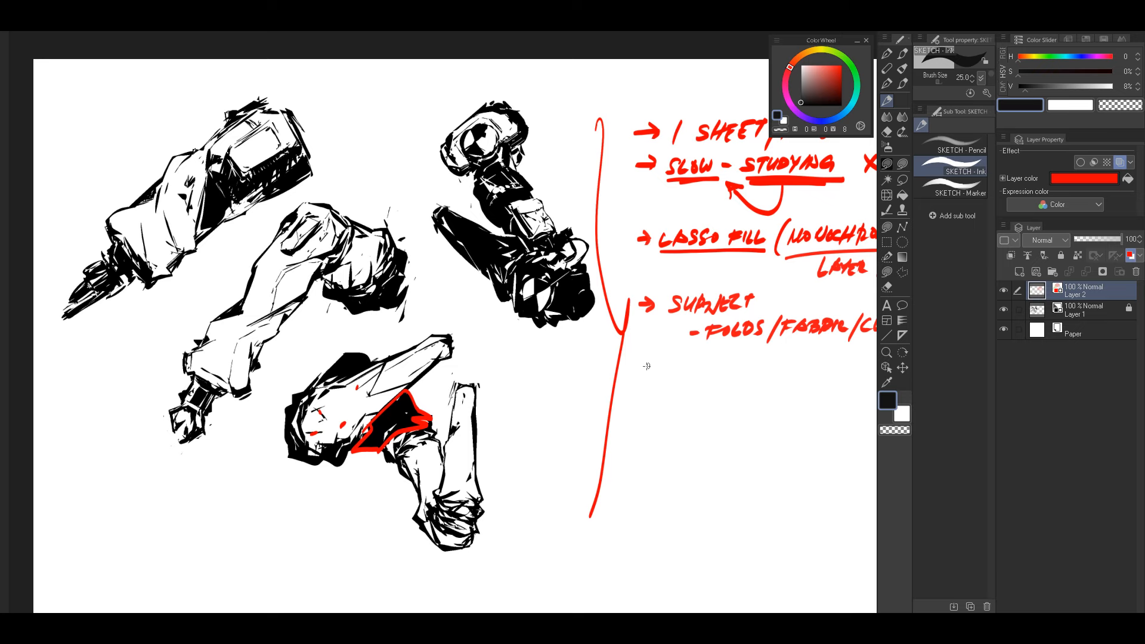
drag(578, 394, 611, 396)
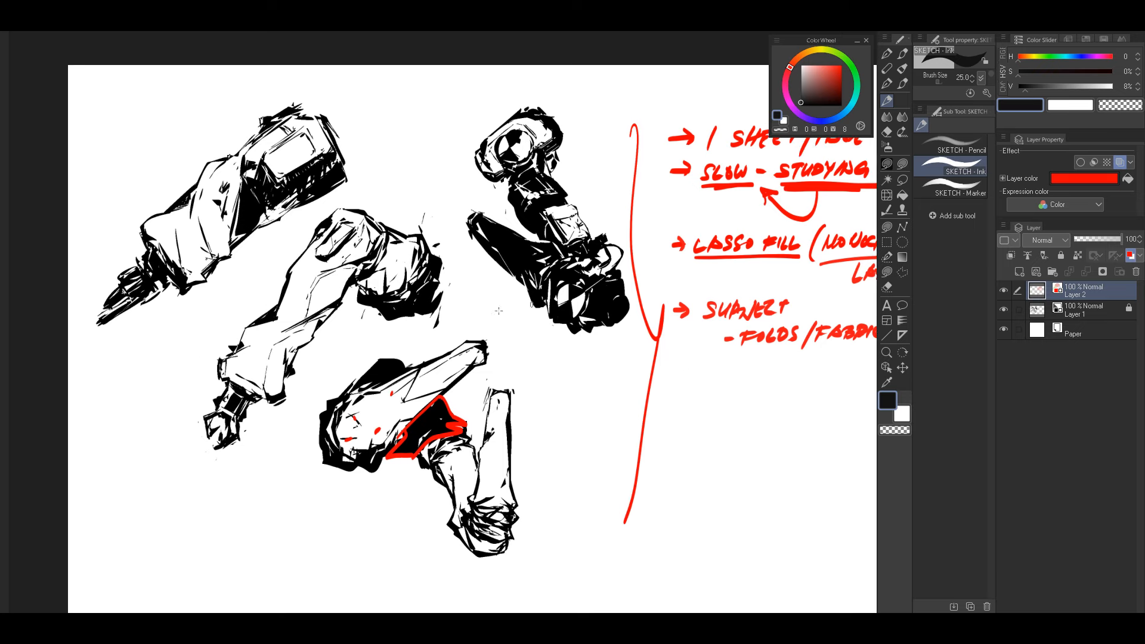
Step: Outline the folded cloth section in the middle of the uppermost limb sketch with a closed red contour
drag(498, 311, 558, 323)
mouse_move(245, 218)
mouse_down()
mouse_move(257, 156)
mouse_move(300, 250)
mouse_up()
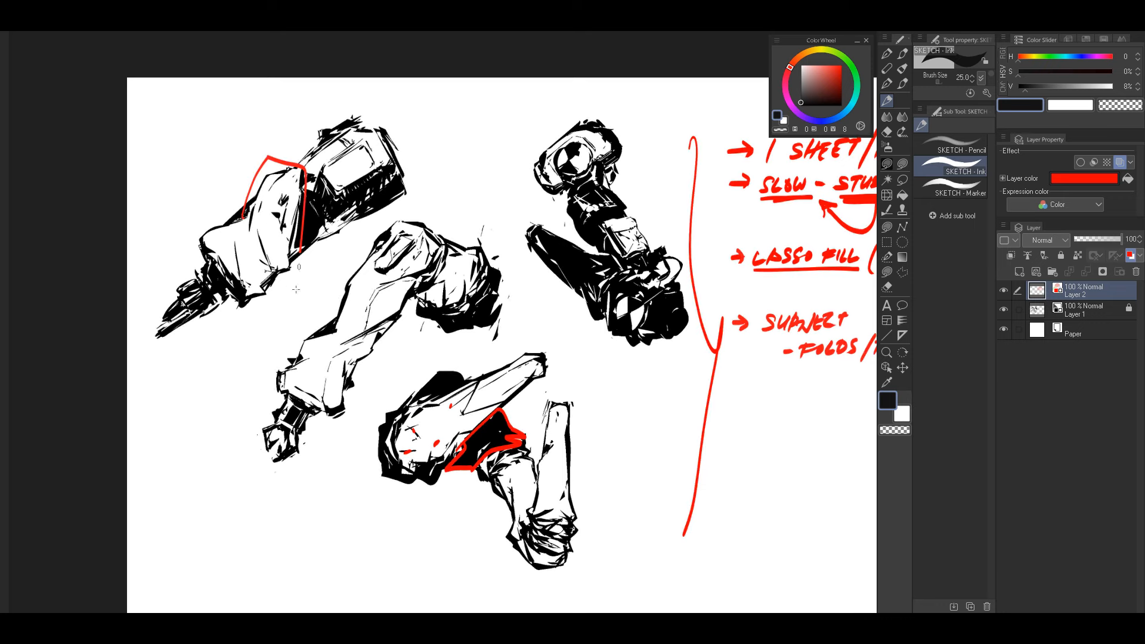
mouse_move(296, 290)
mouse_down()
mouse_move(250, 307)
mouse_move(197, 245)
mouse_move(245, 216)
mouse_up()
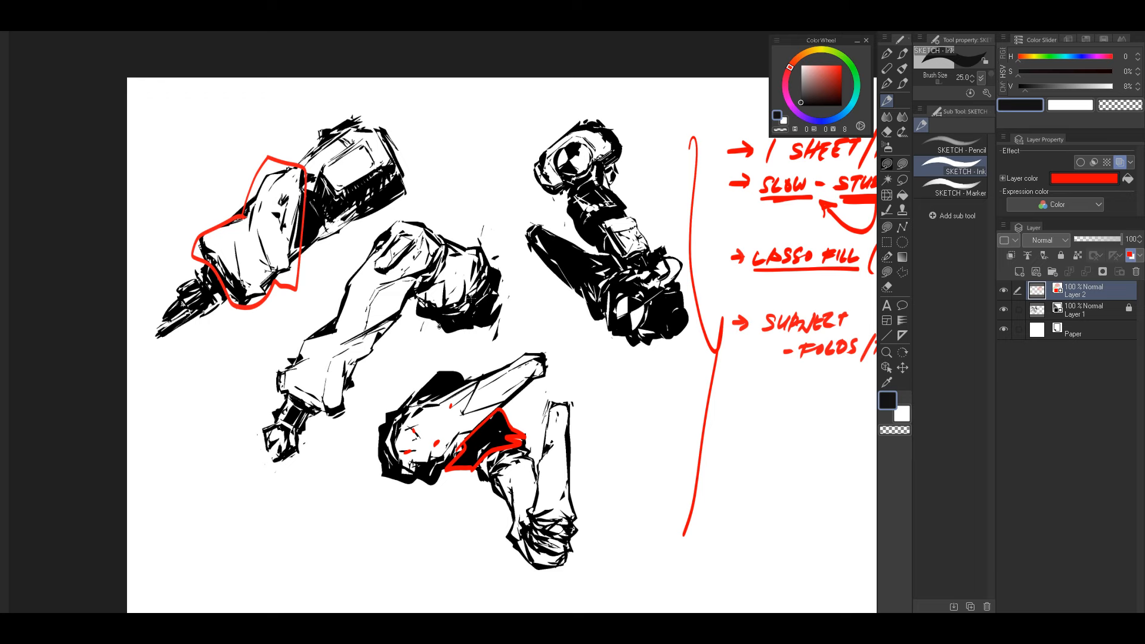
Step: Try circling the solid black thigh of the dark leg sketch in red and undo the strokes
drag(607, 322, 560, 298)
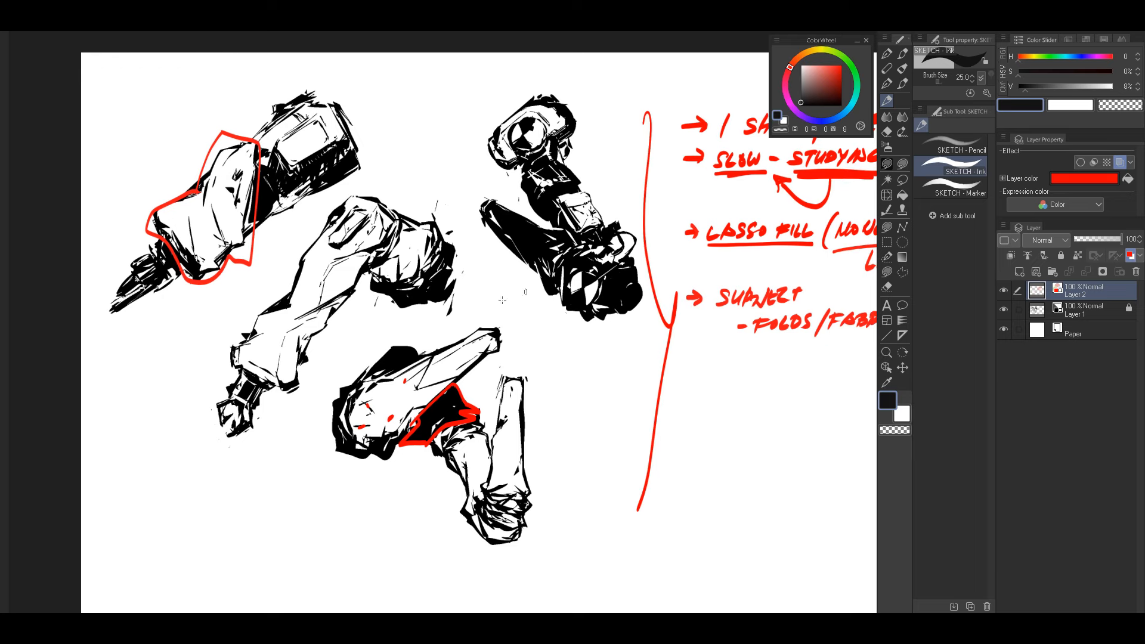
mouse_move(498, 232)
mouse_down()
mouse_move(534, 273)
mouse_move(565, 272)
mouse_move(540, 221)
mouse_move(491, 198)
mouse_move(480, 237)
mouse_move(493, 199)
mouse_up()
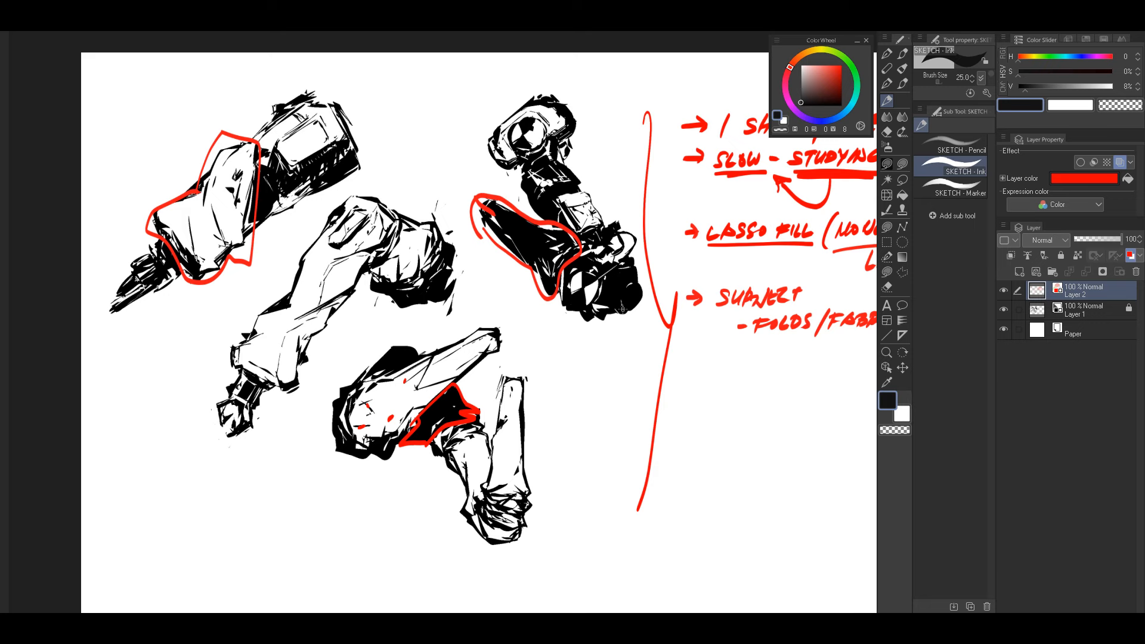
key(ctrl+z)
key(ctrl+z)
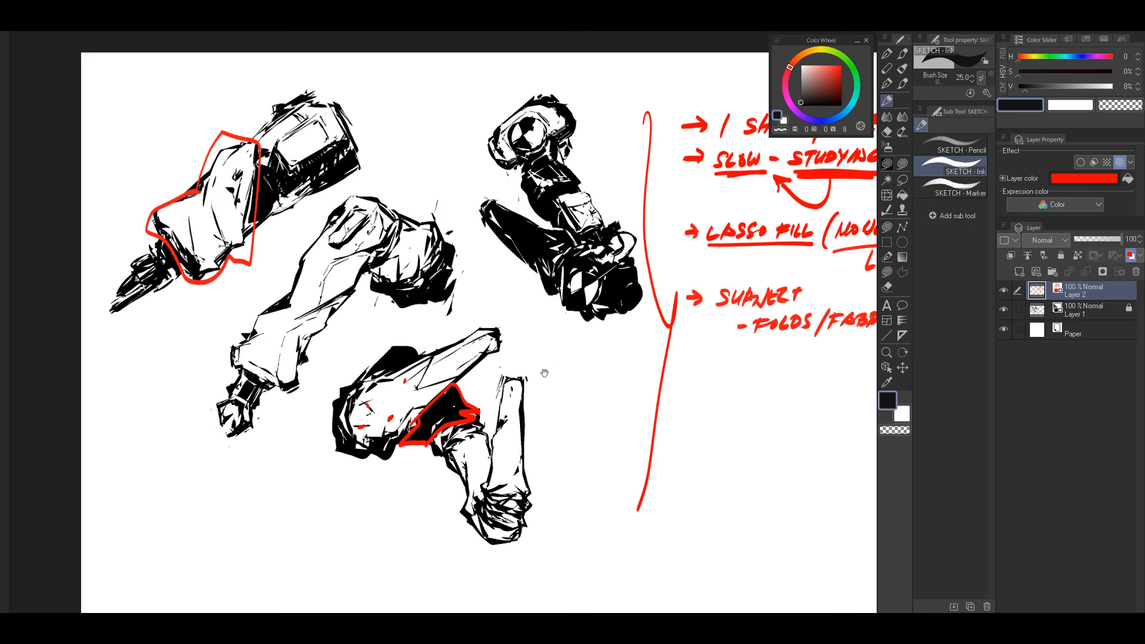
drag(544, 373, 585, 358)
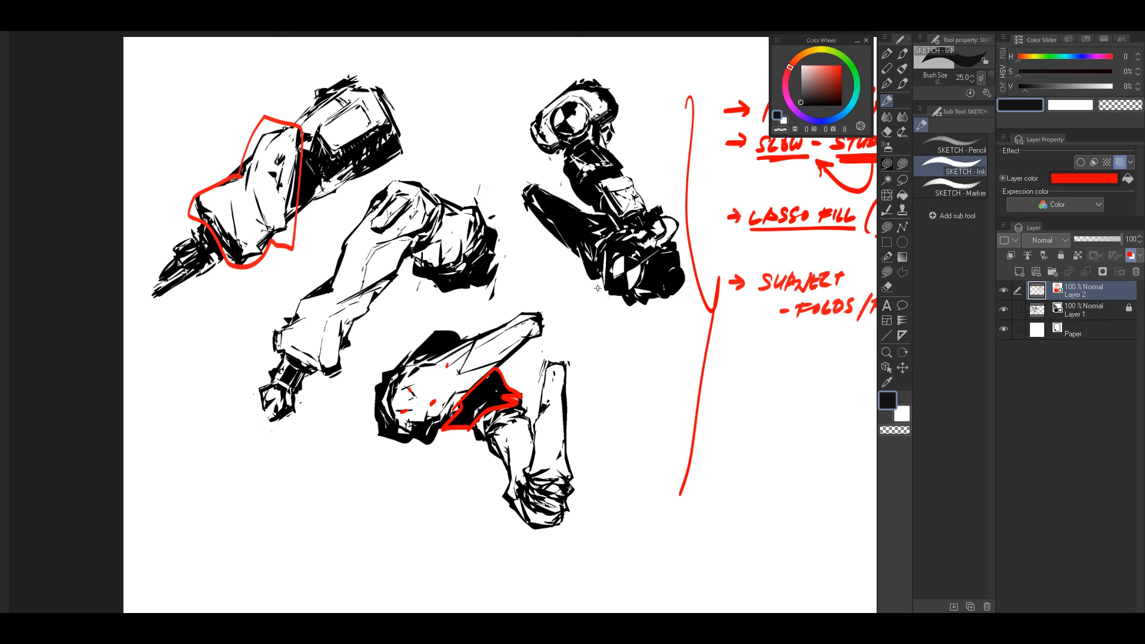
drag(597, 288, 607, 298)
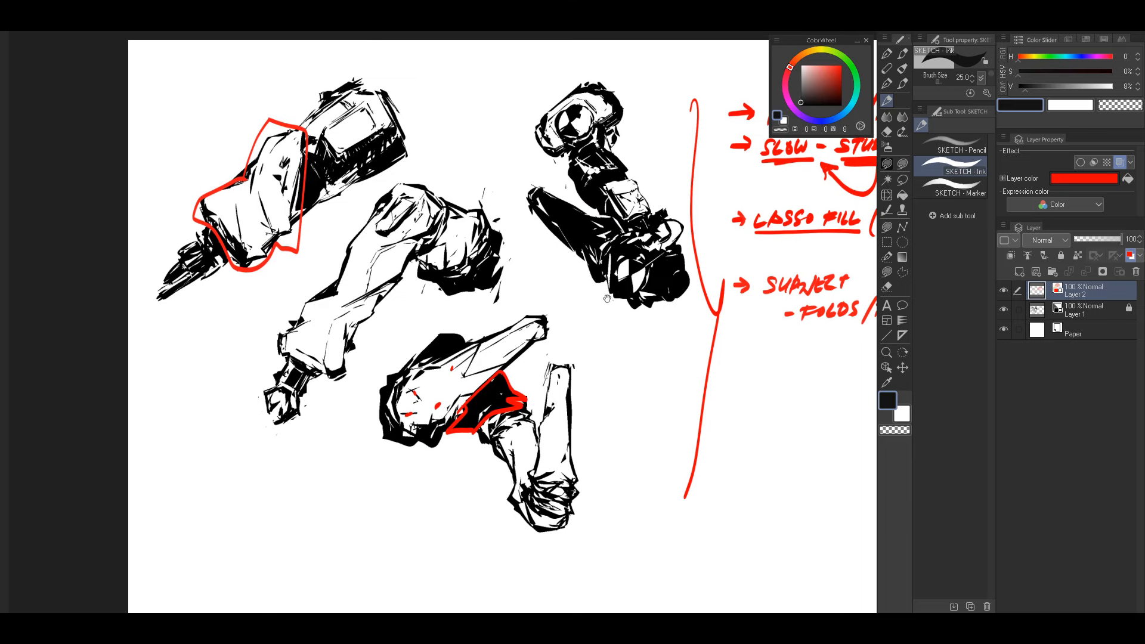
mouse_move(605, 337)
mouse_down()
mouse_move(586, 324)
mouse_move(603, 304)
mouse_move(615, 318)
mouse_move(625, 305)
mouse_move(611, 340)
mouse_move(621, 304)
mouse_move(601, 325)
mouse_move(626, 287)
mouse_up()
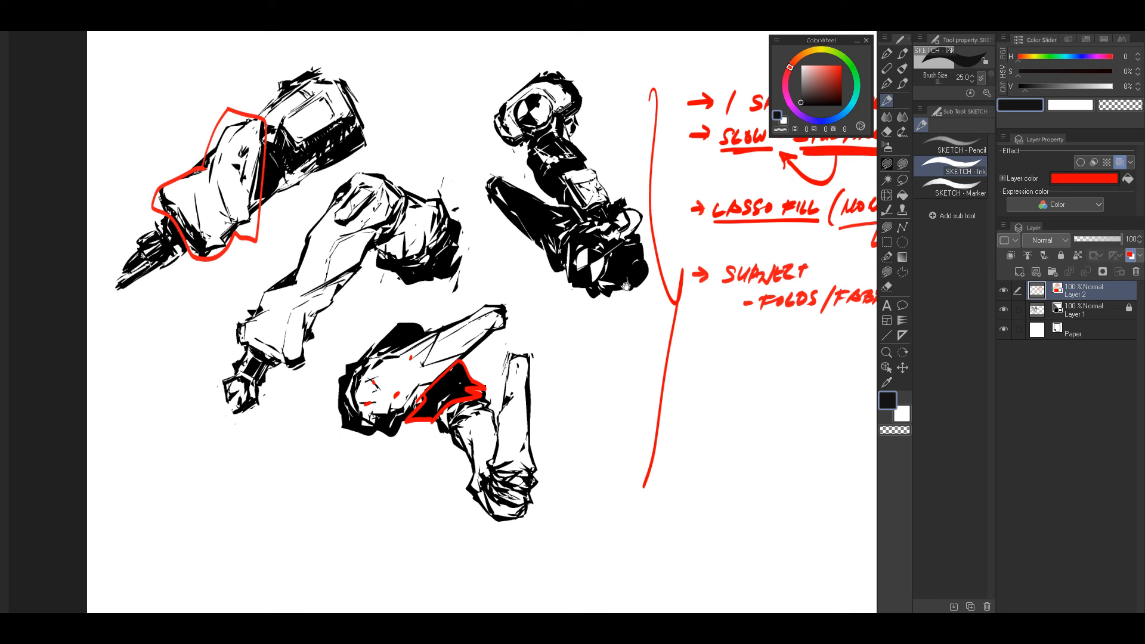
drag(627, 286, 601, 270)
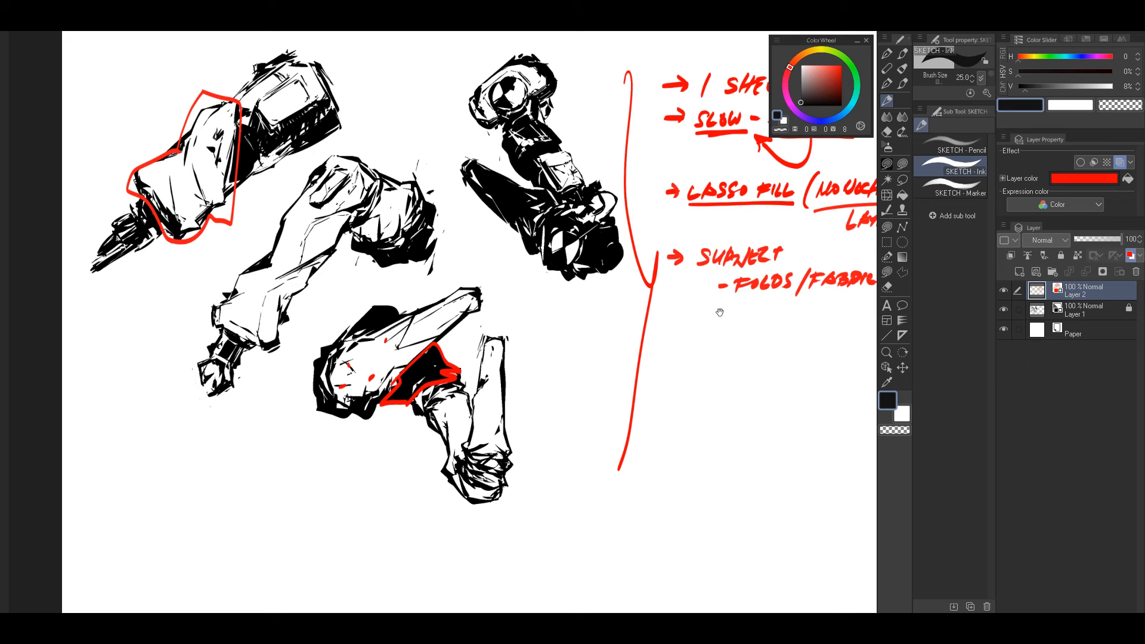
Step: Double-underline "SUBJECT" in red and turn the dash before "FOLDS" into an arrow
drag(716, 307, 653, 334)
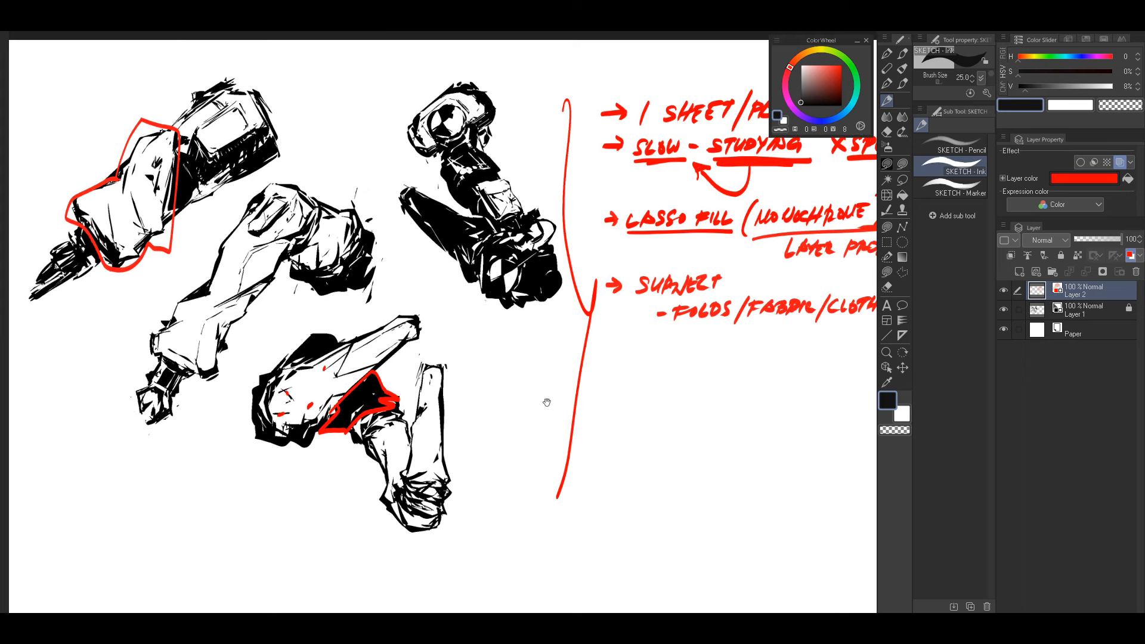
drag(712, 357, 672, 322)
mouse_move(619, 273)
mouse_down()
mouse_move(631, 281)
mouse_move(618, 294)
mouse_move(657, 329)
mouse_up()
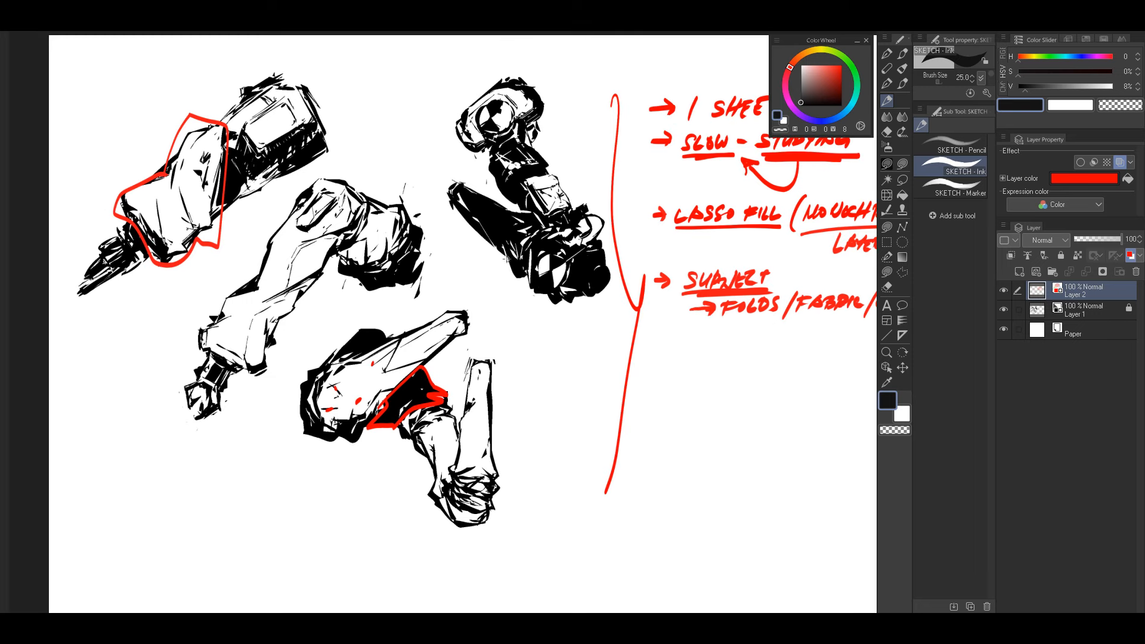
Step: Mark the jagged edges on both sides of the dark leg sketch's black thigh with red zigzag strokes
mouse_move(505, 249)
mouse_down()
mouse_move(525, 288)
mouse_move(547, 293)
mouse_up()
mouse_move(523, 211)
mouse_down()
mouse_move(568, 240)
mouse_move(601, 234)
mouse_up()
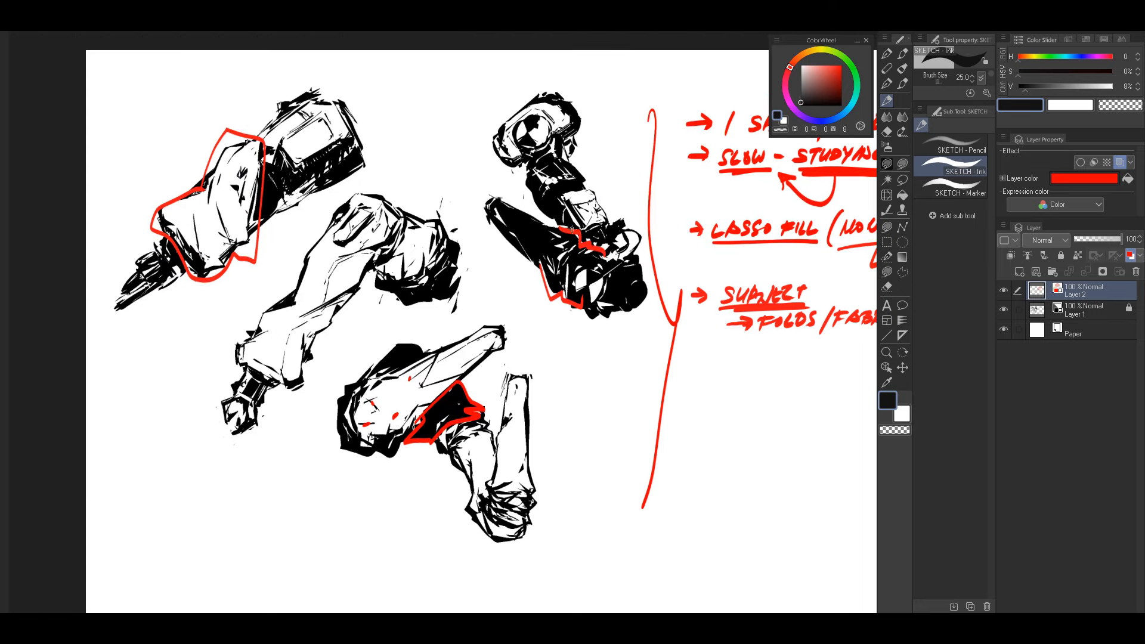
drag(349, 319, 456, 323)
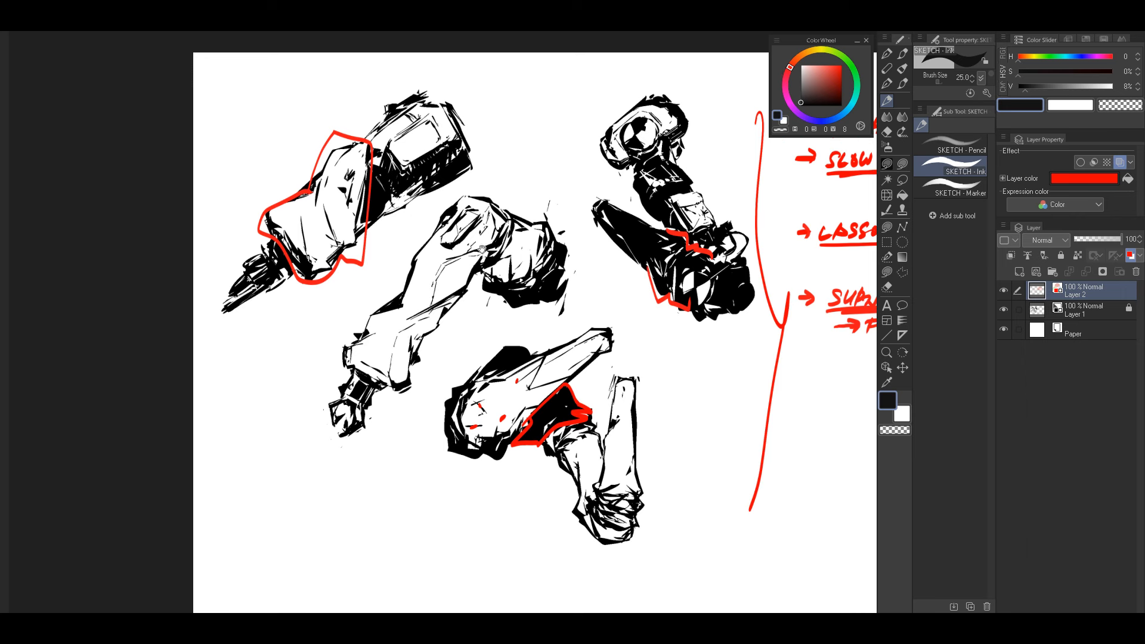
drag(583, 297, 567, 274)
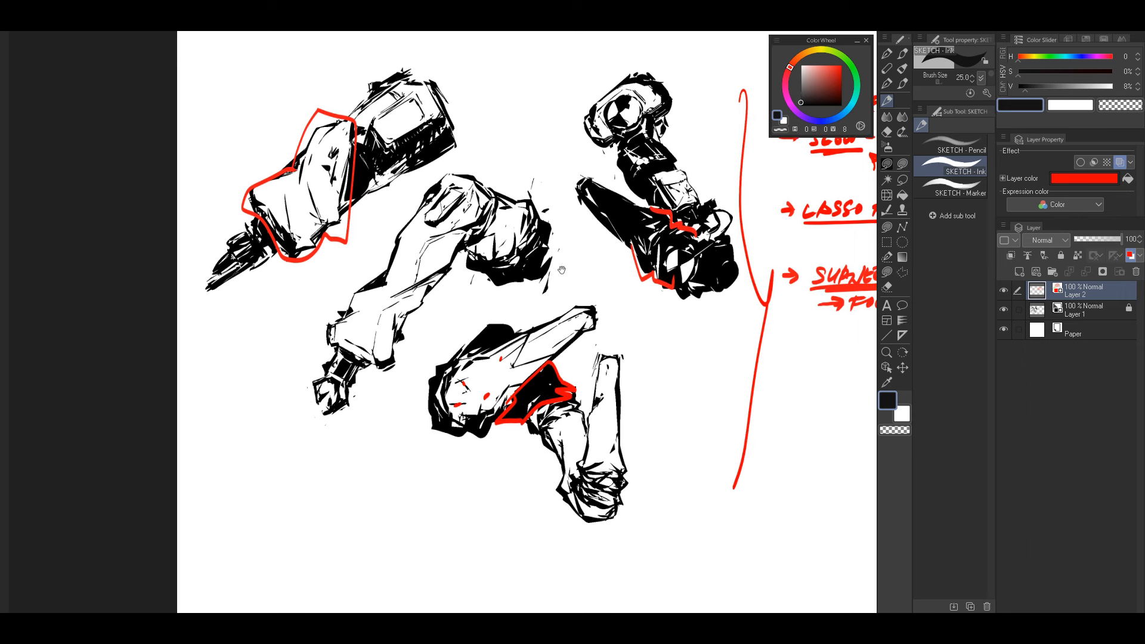
drag(435, 320, 465, 310)
drag(676, 208, 655, 194)
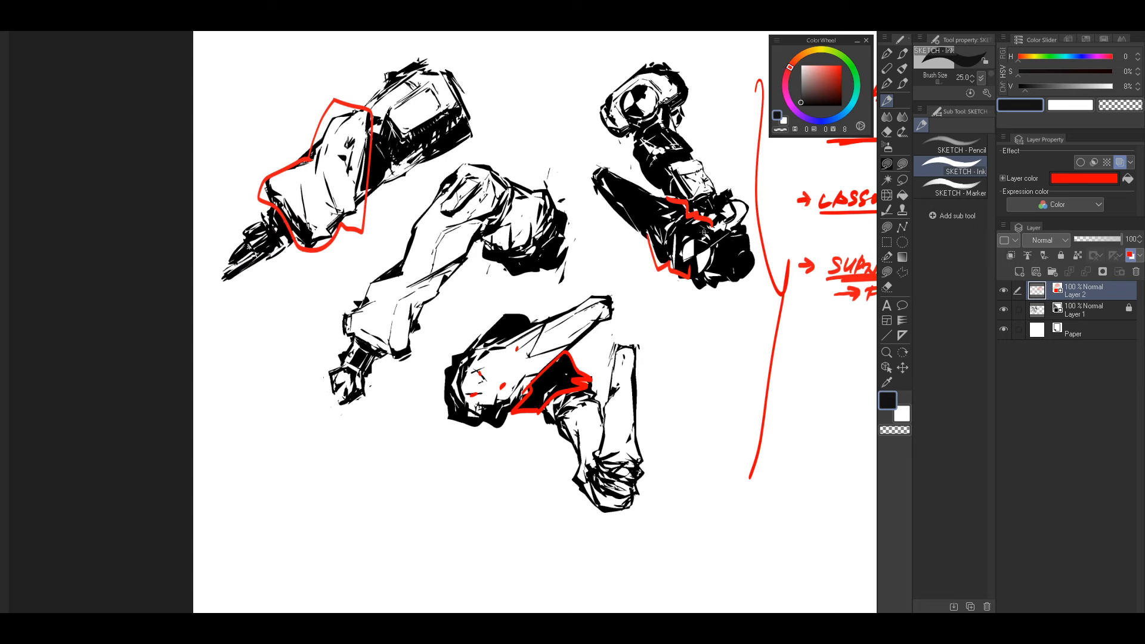
drag(592, 274, 564, 292)
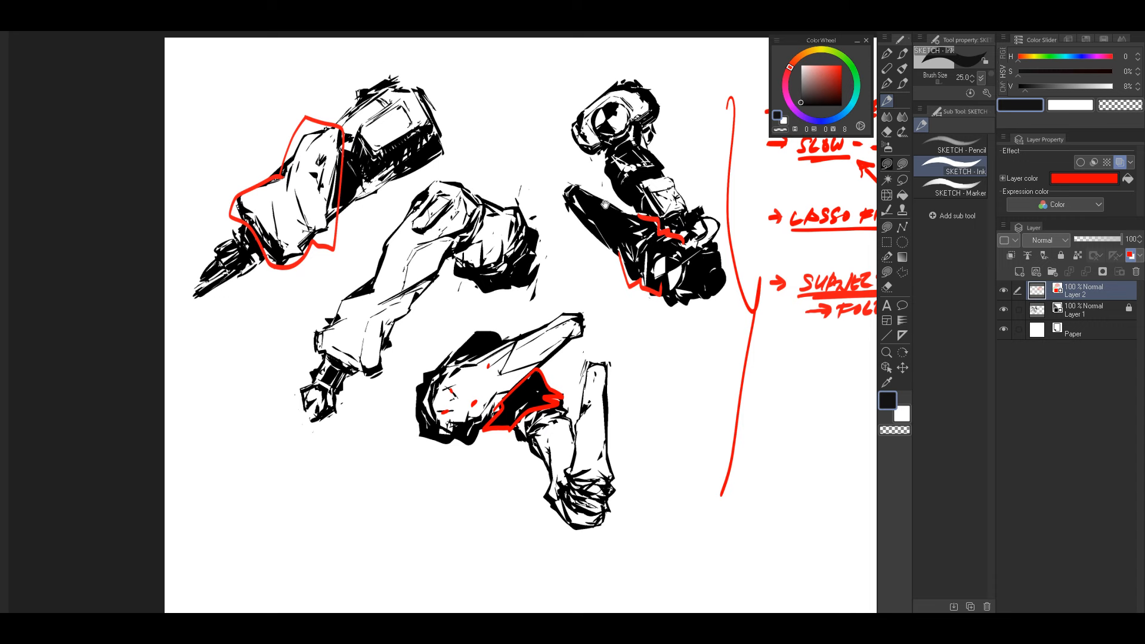
drag(557, 355, 527, 336)
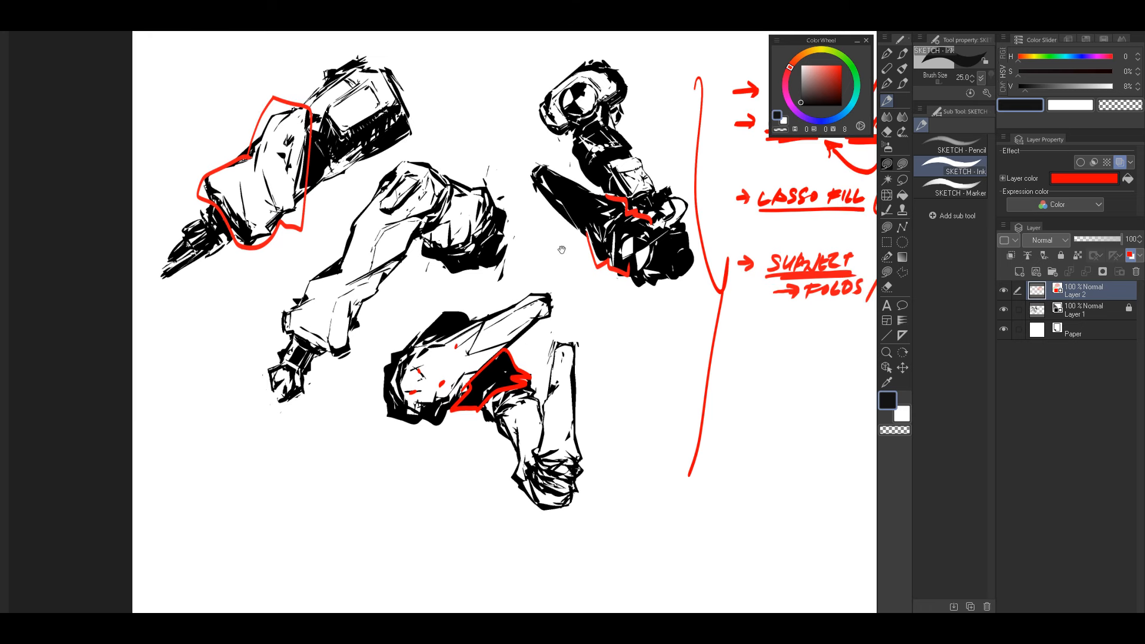
Step: Trace the stepped lower edge of the middle bent-limb sketch's sleeve in red from the elbow to the cuff
drag(562, 250, 618, 235)
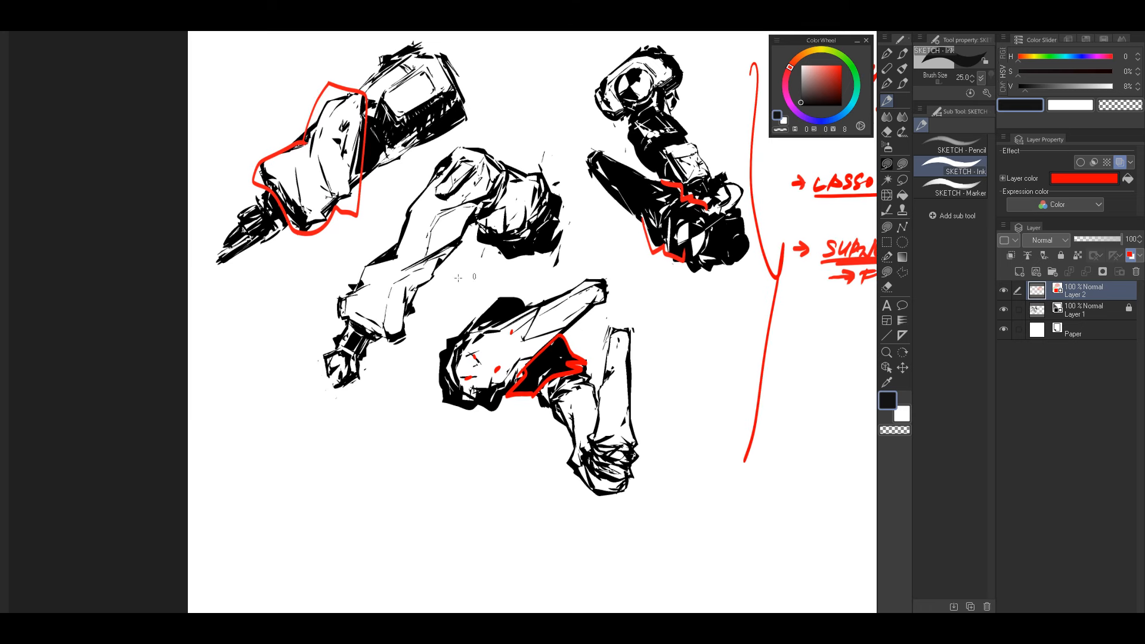
mouse_move(421, 265)
mouse_down()
mouse_move(486, 197)
mouse_move(452, 208)
mouse_up()
drag(437, 261, 379, 329)
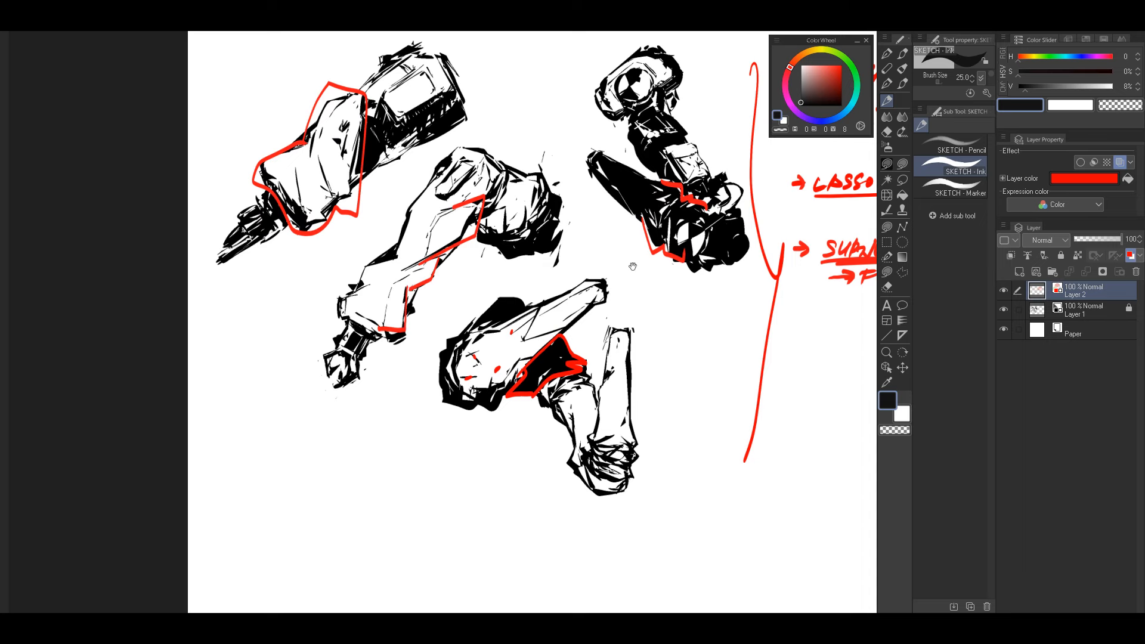
Step: Handwrite the red arrow bullet "W/O REFERENCE" below the "FOLDS/FABRIC/CLOTHING" sub-note
drag(633, 267, 509, 281)
mouse_move(670, 337)
mouse_down()
mouse_move(705, 349)
mouse_move(715, 334)
mouse_up()
mouse_move(726, 325)
mouse_down()
mouse_move(716, 355)
mouse_move(733, 338)
mouse_move(660, 334)
mouse_move(659, 349)
mouse_move(684, 327)
mouse_move(684, 346)
mouse_move(702, 337)
mouse_up()
mouse_move(704, 327)
mouse_down()
mouse_move(708, 343)
mouse_move(725, 341)
mouse_up()
drag(723, 326, 743, 340)
drag(754, 329, 755, 335)
Step: Handwrite "(TEST)" in red directly beneath "W/O REFERENCE"
drag(675, 317, 665, 310)
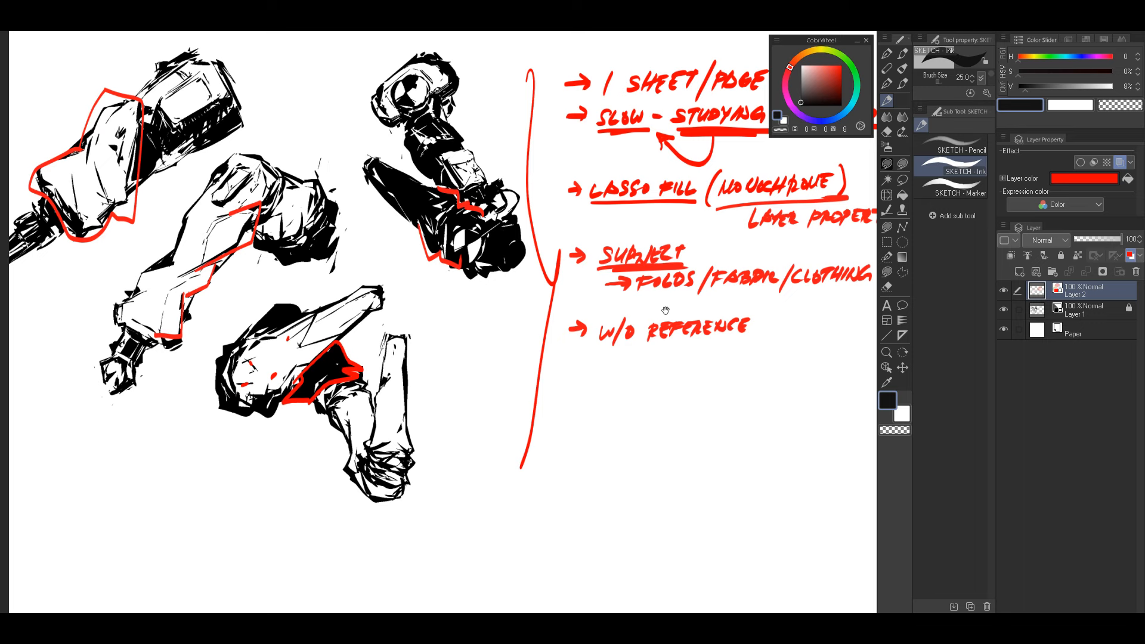
drag(665, 311, 729, 315)
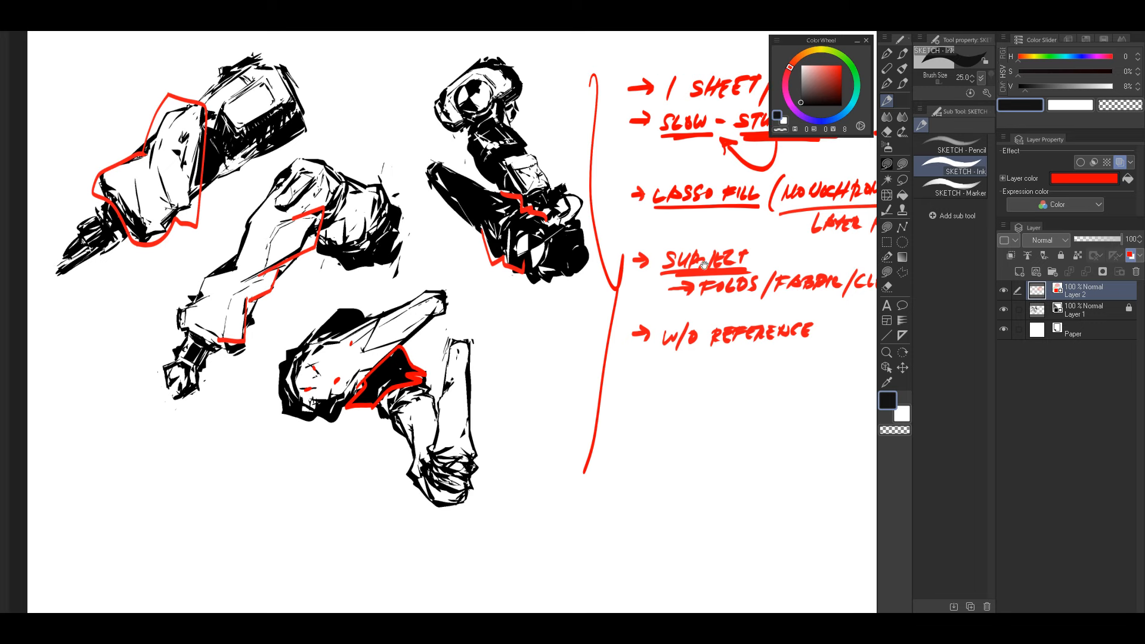
drag(668, 357, 662, 377)
mouse_move(670, 360)
mouse_down()
mouse_move(684, 358)
mouse_move(676, 372)
mouse_up()
drag(685, 361, 697, 370)
drag(711, 359, 718, 378)
Step: Draw two upward red arrows from the blank area below, pointing at the middle bent-limb sketch and the lowest limb sketch
drag(589, 294, 682, 308)
drag(579, 269, 662, 273)
drag(398, 503, 408, 409)
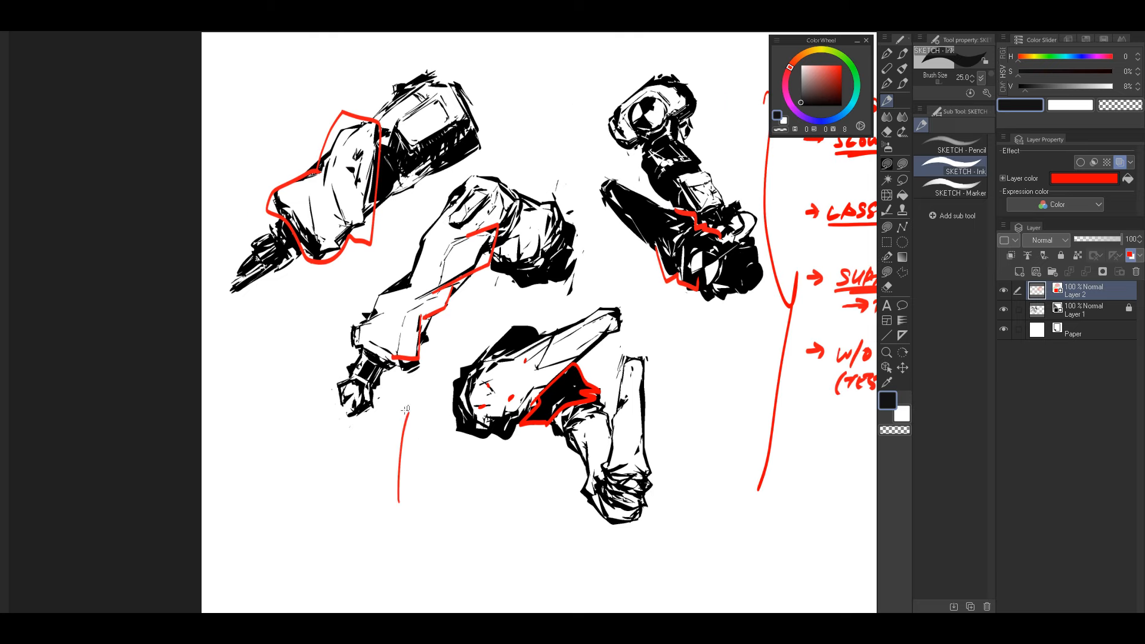
mouse_move(495, 499)
mouse_down()
mouse_move(543, 453)
mouse_move(537, 468)
mouse_up()
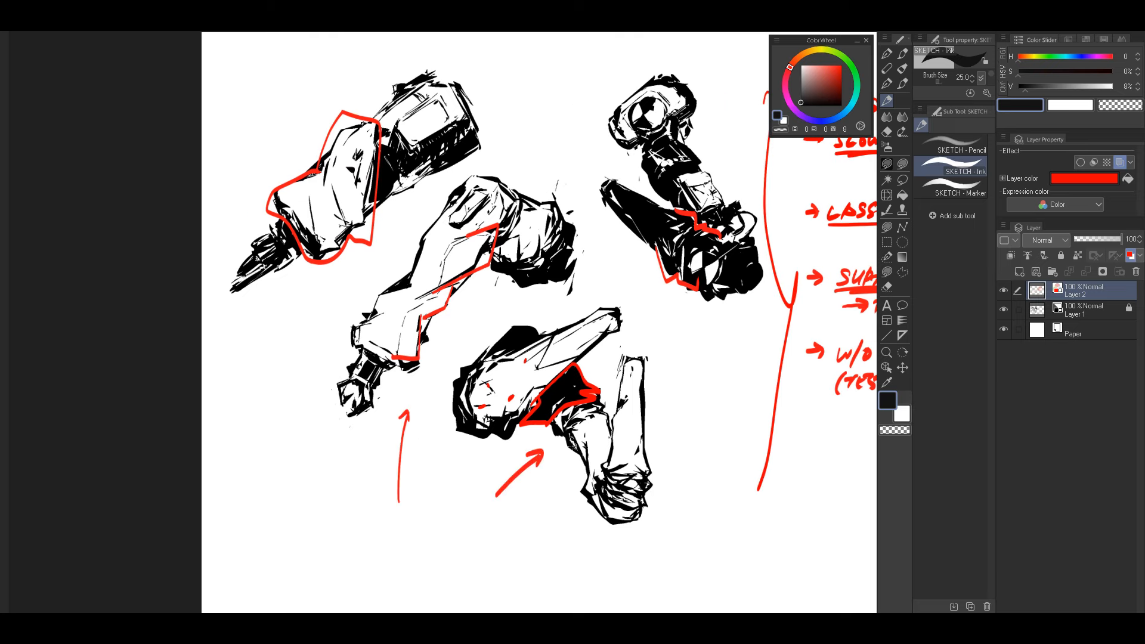
Step: Erase the red strokes on the dark leg sketch and the red contour around the uppermost limb sketch
mouse_move(741, 314)
mouse_down()
mouse_move(659, 325)
mouse_move(684, 296)
mouse_up()
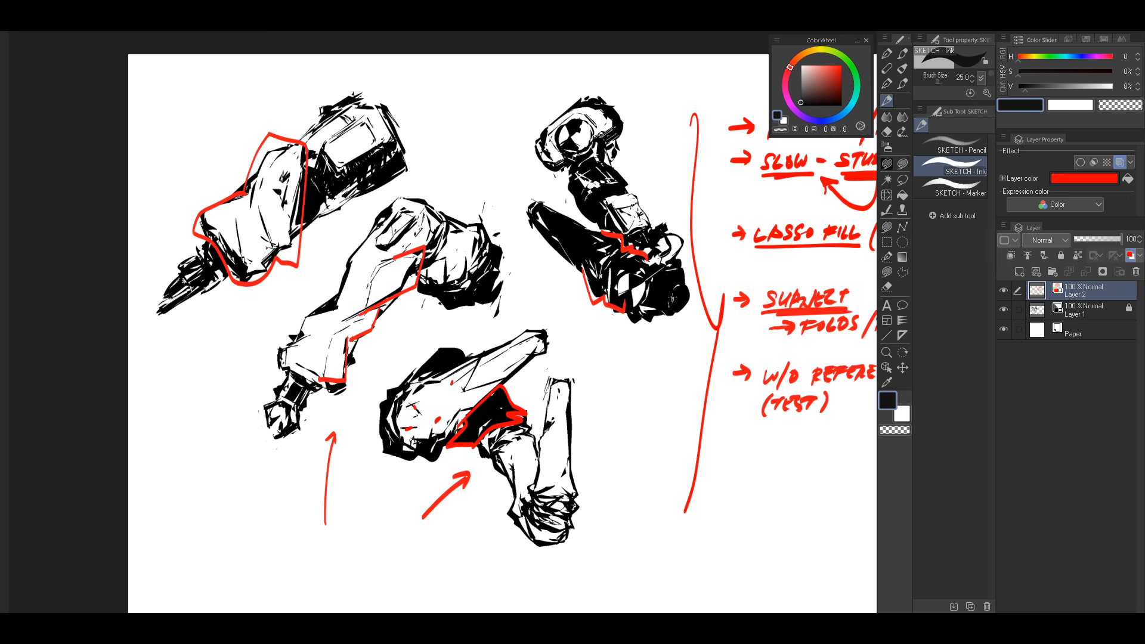
key(e)
mouse_move(645, 292)
mouse_down()
mouse_move(618, 247)
mouse_move(650, 255)
mouse_up()
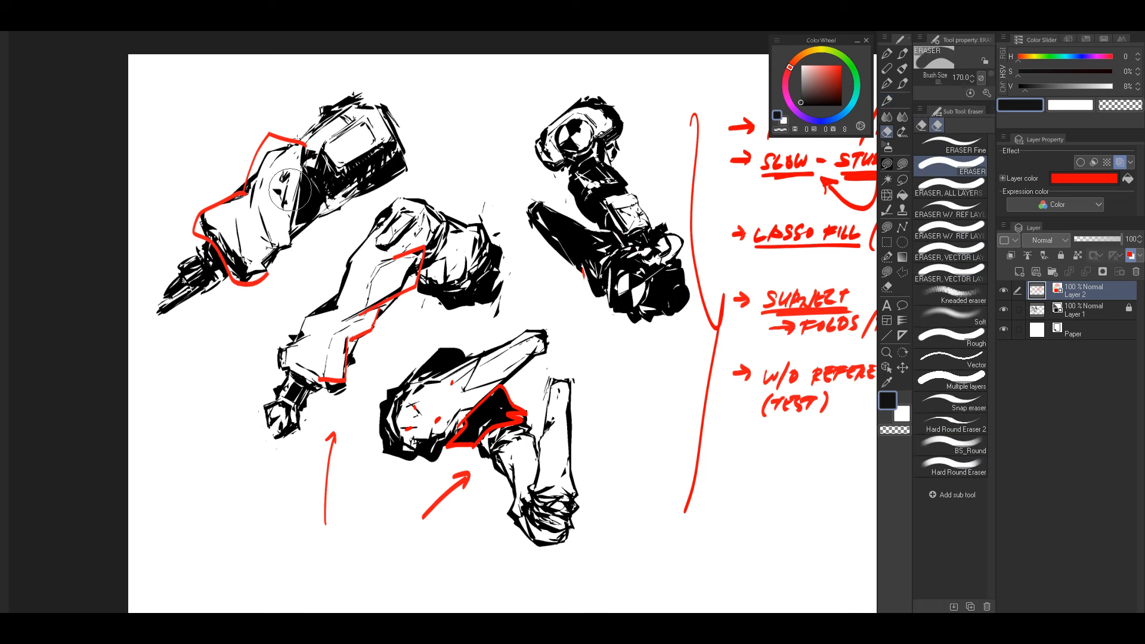
drag(290, 188, 256, 277)
Step: Retrace the upper outer edge of the uppermost limb sketch in separate red strokes with the SKETCH - Ink brush at size 30
key(b)
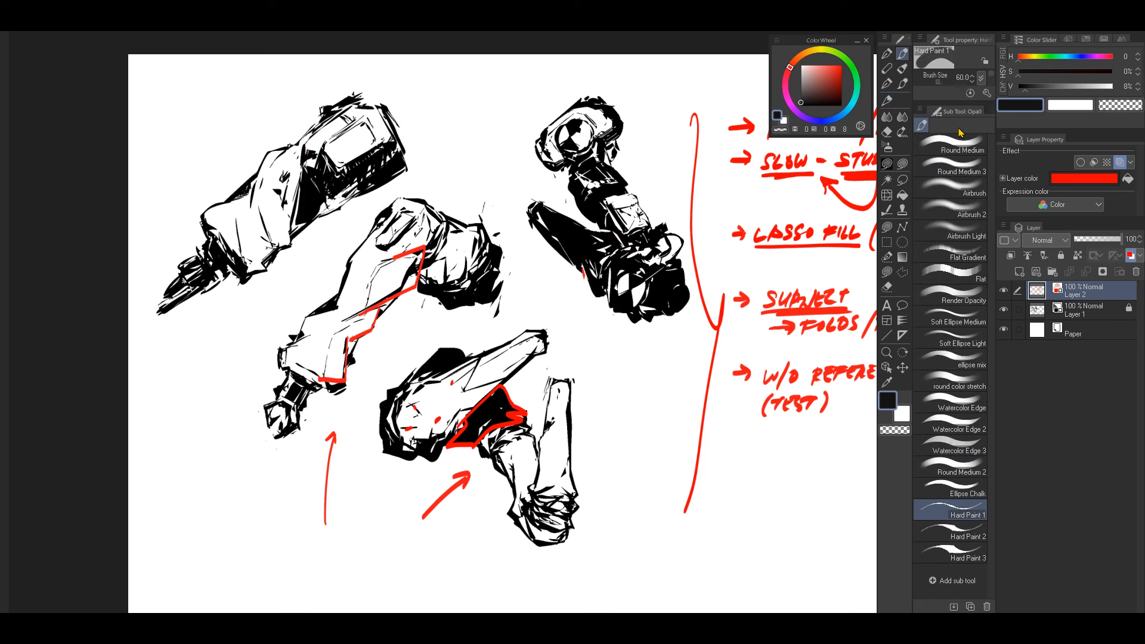
click(887, 101)
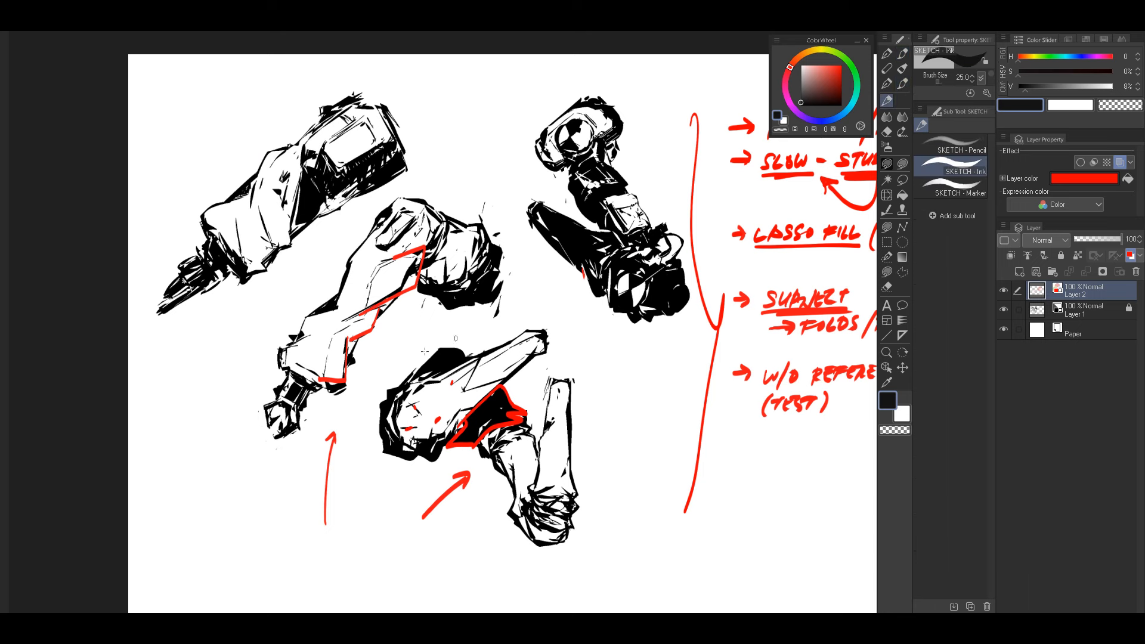
drag(199, 231, 284, 135)
drag(355, 250, 405, 241)
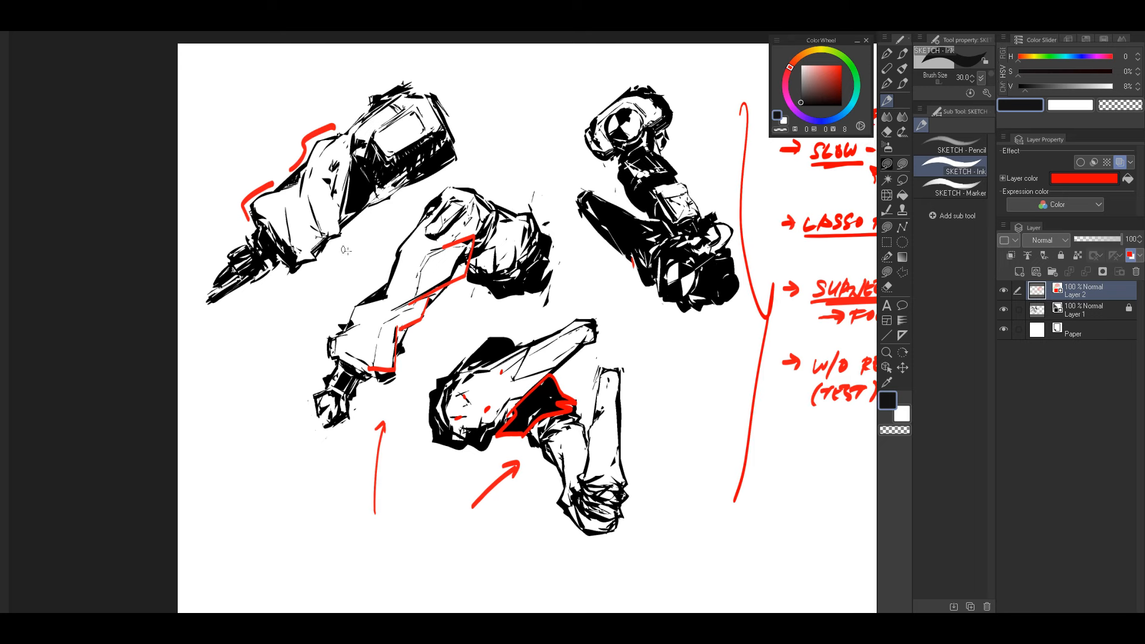
Step: Add a second red underline beneath "SLOW" and underline "1 SHEET" in the notes
drag(624, 329, 601, 333)
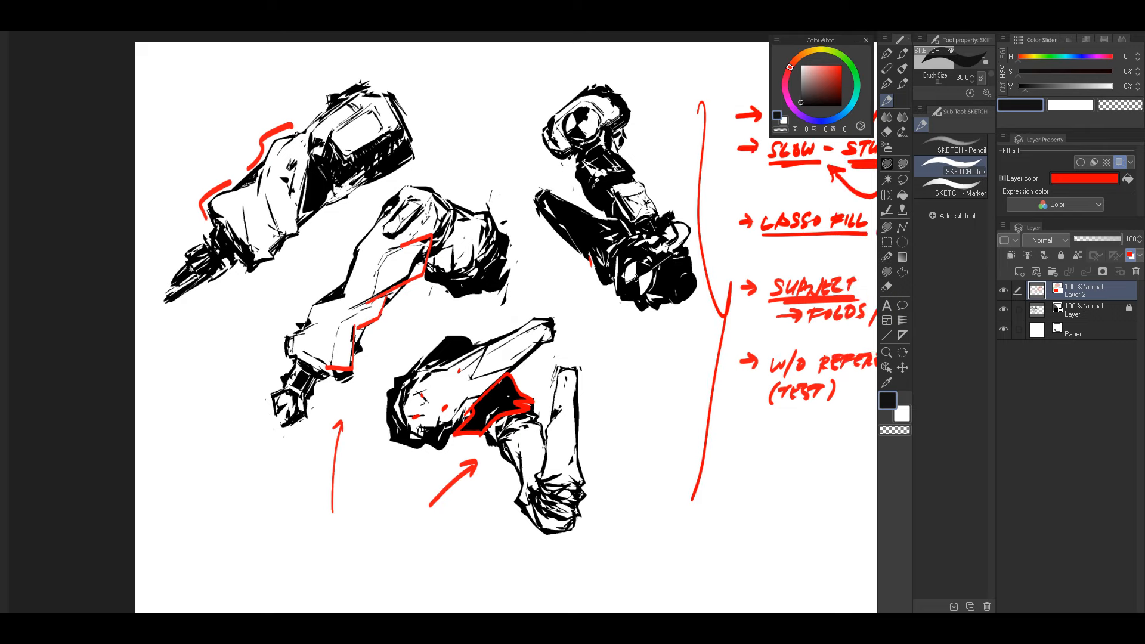
drag(722, 248, 617, 263)
drag(662, 188, 704, 185)
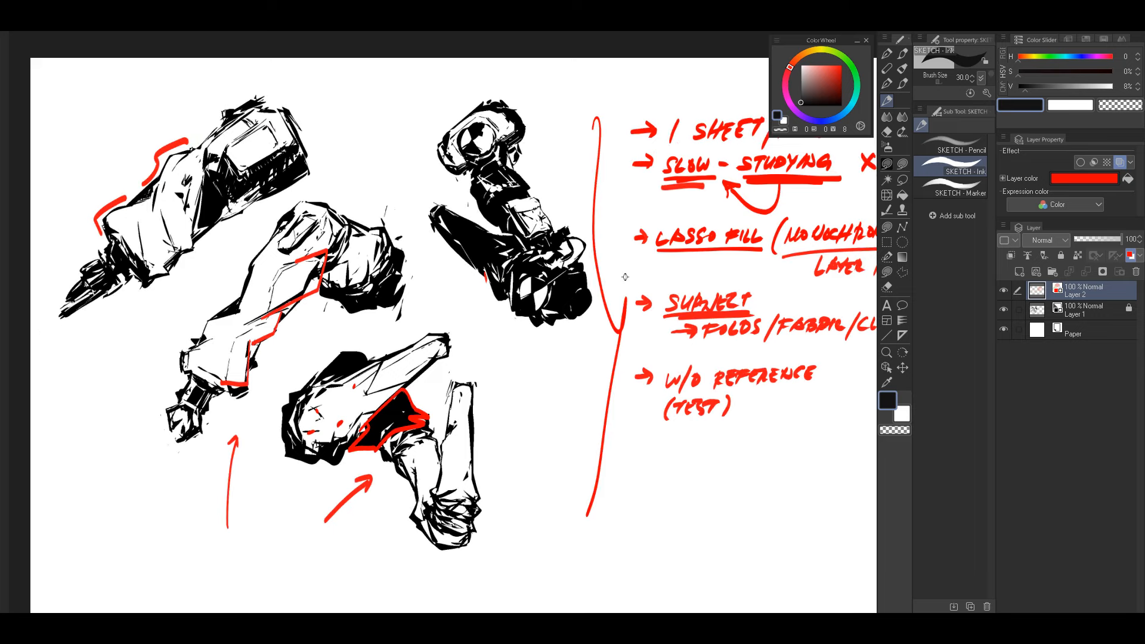
drag(550, 356, 340, 421)
drag(486, 175, 587, 149)
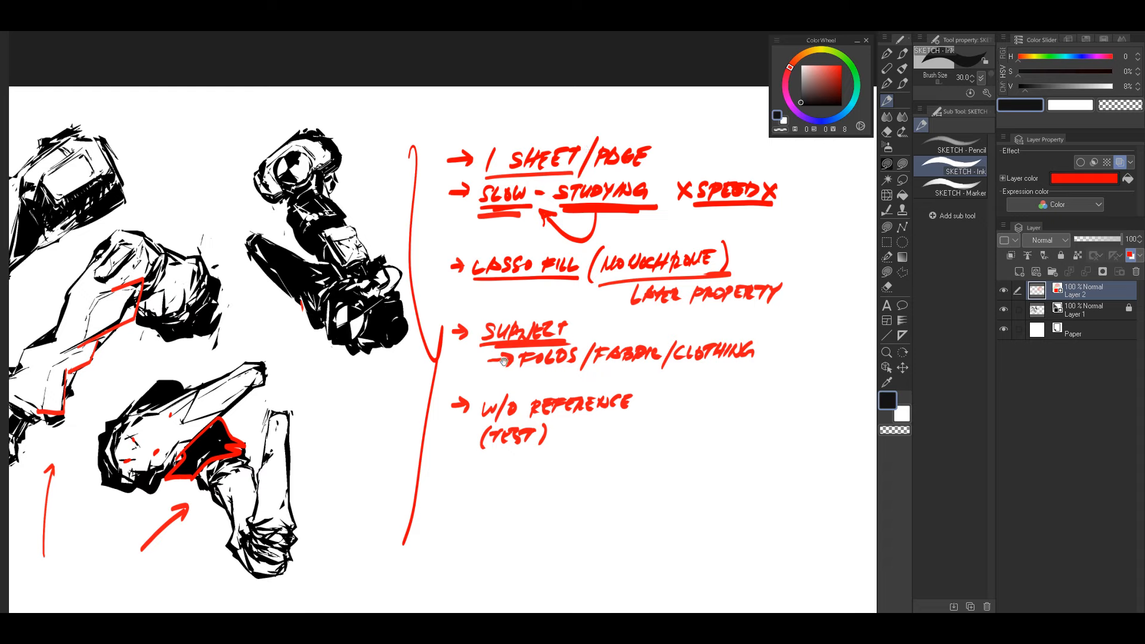
drag(504, 362, 634, 305)
drag(566, 353, 606, 339)
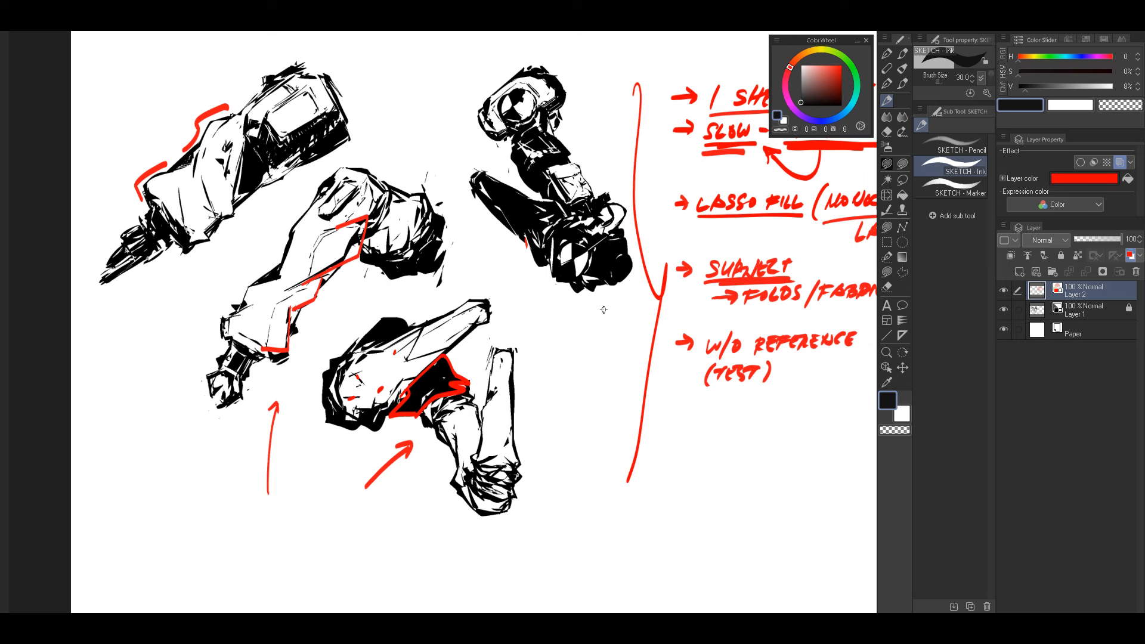
mouse_move(590, 332)
mouse_down()
mouse_move(600, 340)
mouse_move(588, 327)
mouse_move(597, 324)
mouse_move(567, 335)
mouse_up()
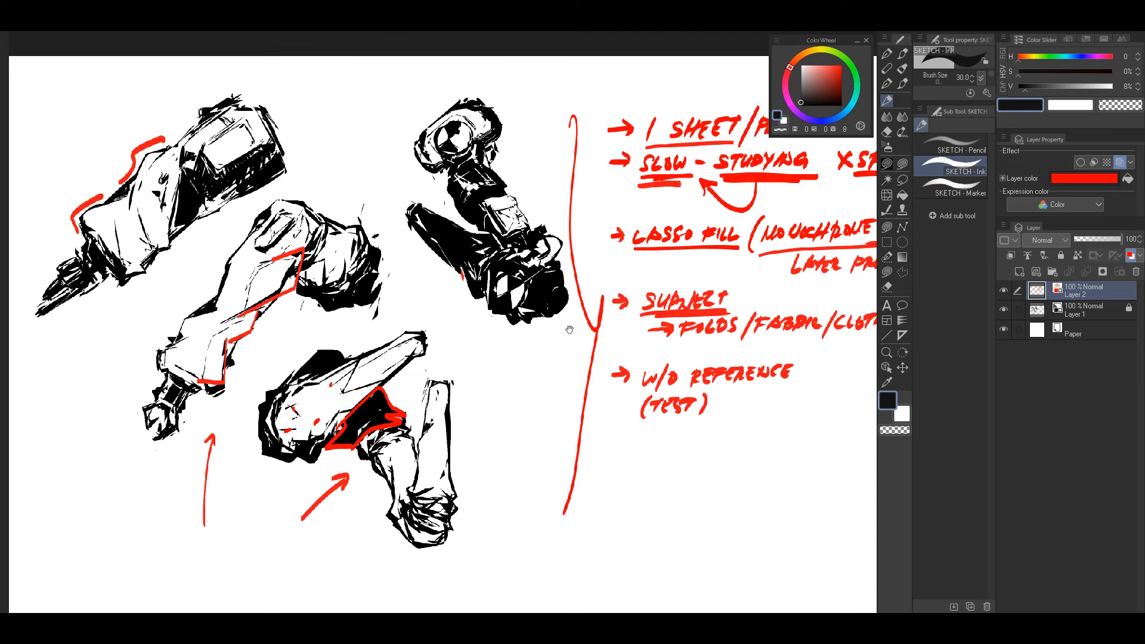
drag(566, 379, 578, 360)
Step: Handwrite the heading "DO YOUR HOMEWORK" in red above "SPEED" at the notes' upper end and underline it
drag(589, 319, 365, 383)
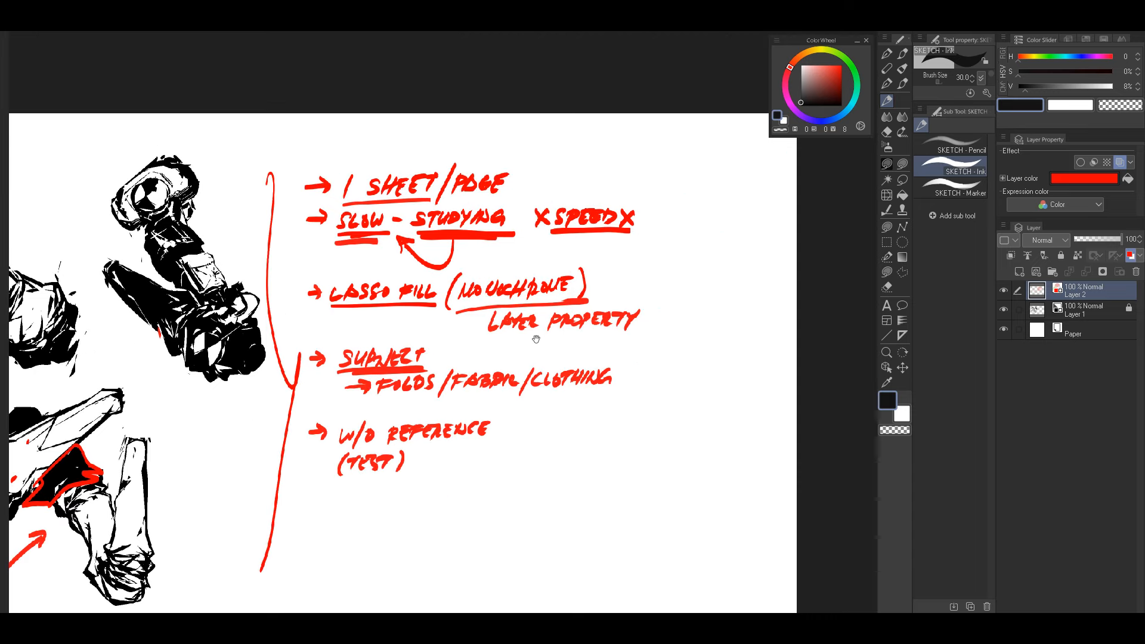
mouse_move(580, 151)
mouse_down()
mouse_move(581, 171)
mouse_move(602, 154)
mouse_up()
mouse_move(624, 150)
mouse_down()
mouse_move(634, 167)
mouse_move(645, 155)
mouse_move(689, 170)
mouse_up()
drag(680, 160, 695, 157)
drag(702, 156, 765, 171)
drag(771, 149, 764, 171)
drag(778, 153, 777, 169)
drag(686, 336, 647, 342)
drag(540, 190, 749, 186)
drag(343, 428, 670, 342)
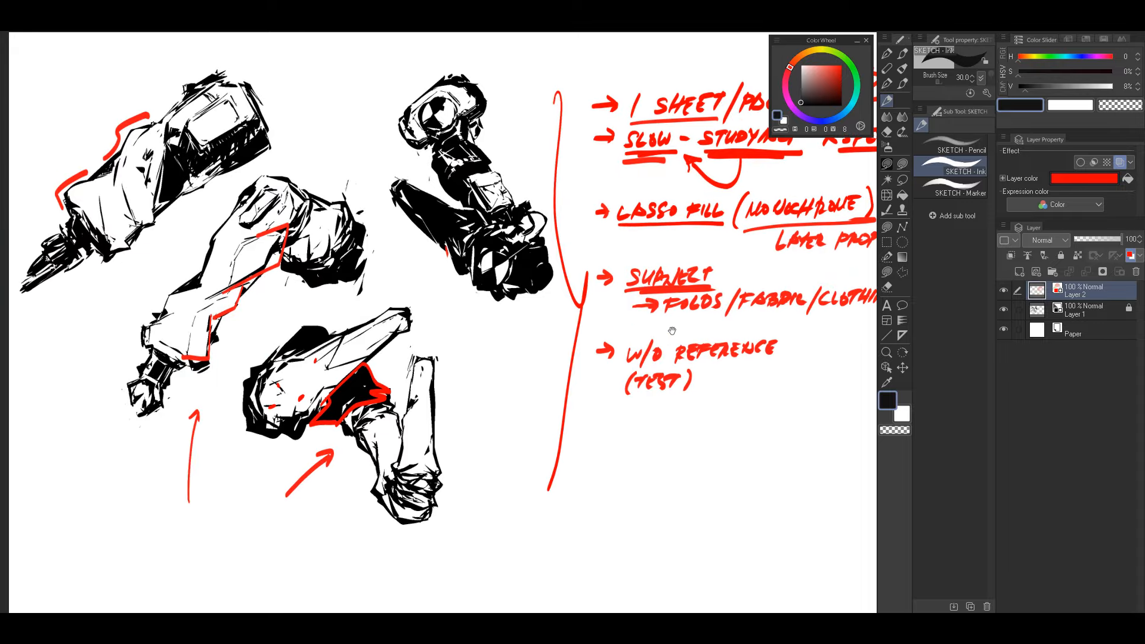
drag(439, 416, 597, 328)
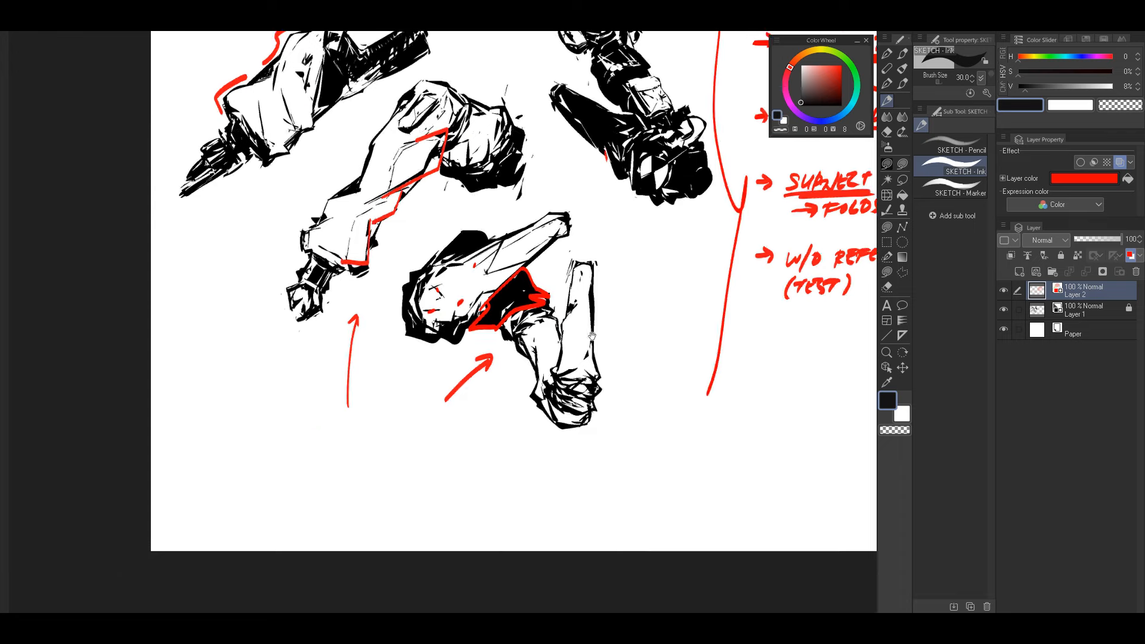
drag(709, 295, 657, 306)
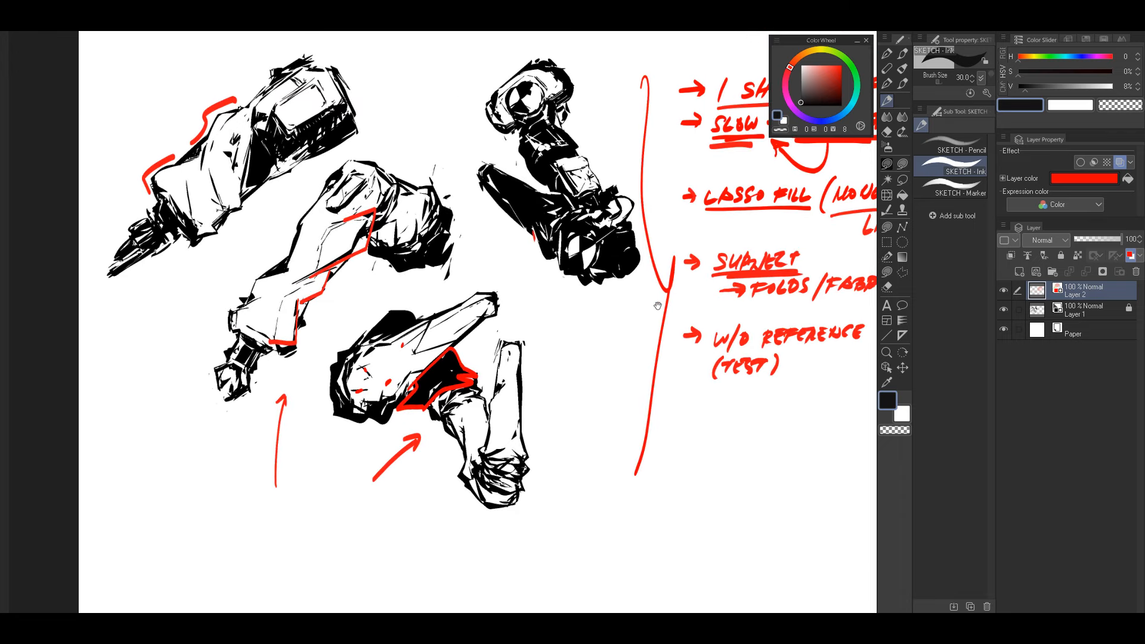
mouse_move(764, 288)
mouse_down()
mouse_move(662, 313)
mouse_move(706, 315)
mouse_move(712, 295)
mouse_up()
drag(577, 400, 575, 408)
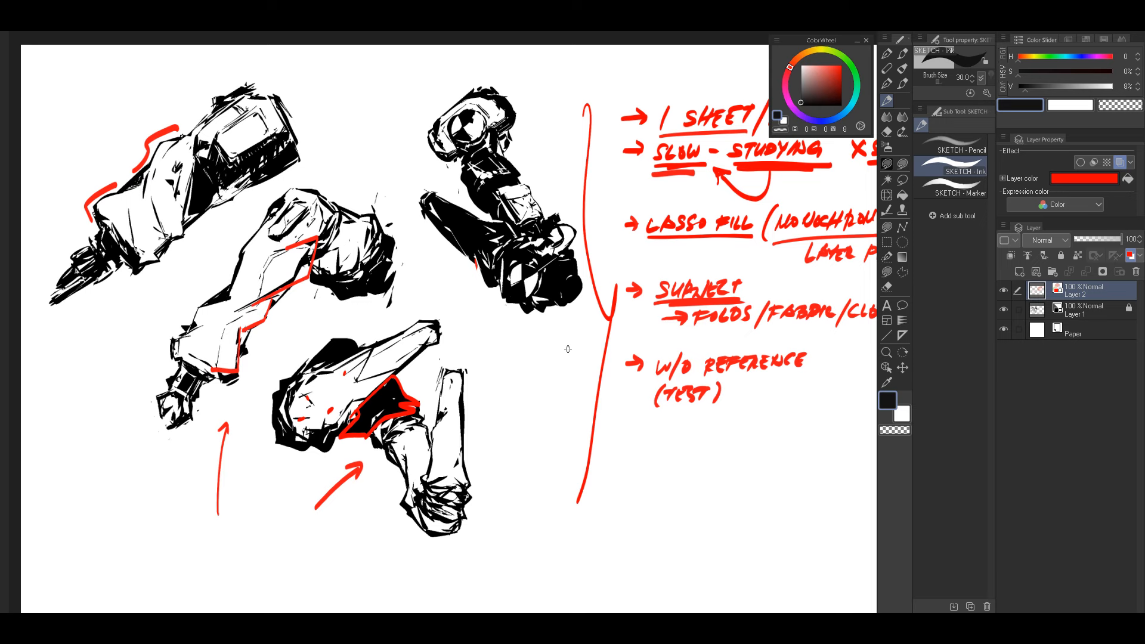
mouse_move(737, 331)
mouse_down()
mouse_move(674, 308)
mouse_move(713, 282)
mouse_move(745, 286)
mouse_up()
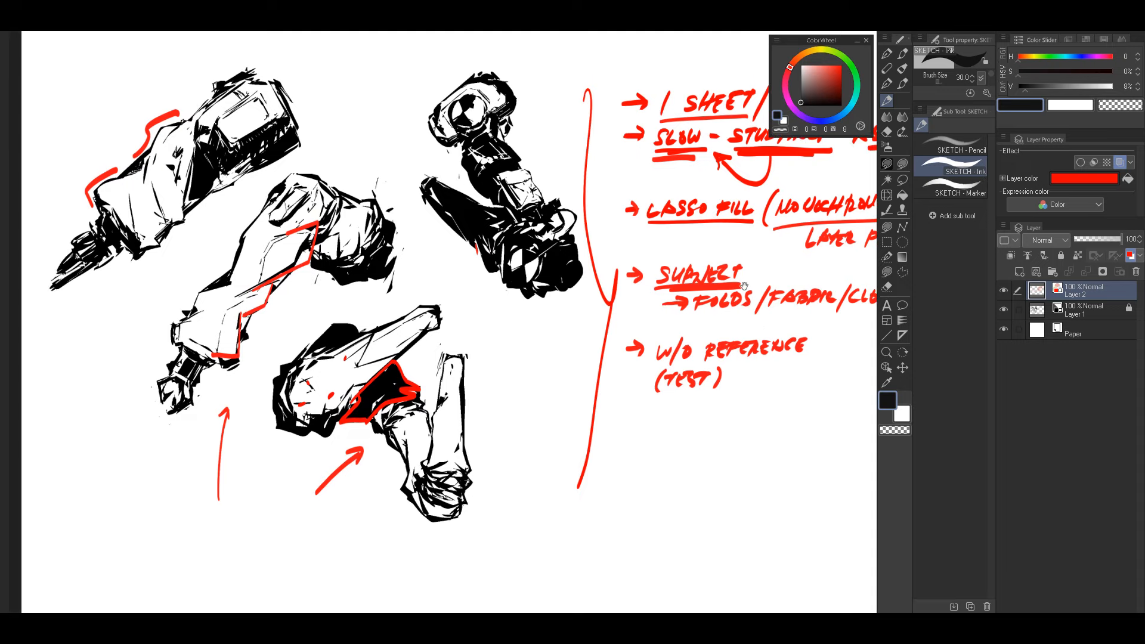
drag(611, 338, 638, 343)
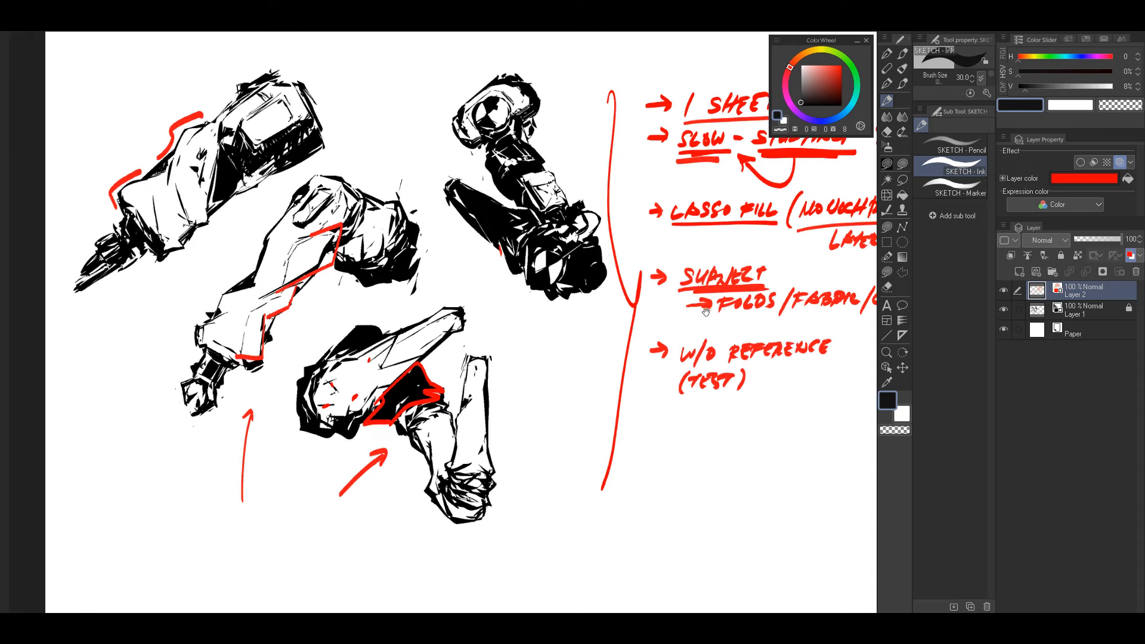
drag(710, 312, 695, 300)
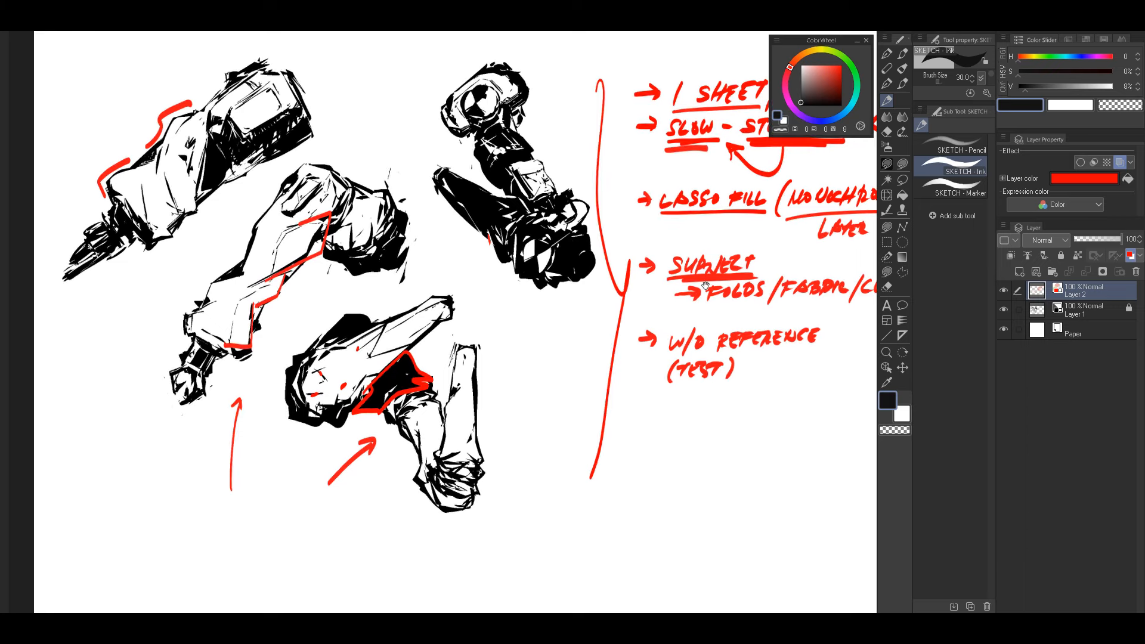
mouse_move(566, 410)
mouse_down()
mouse_move(622, 366)
mouse_move(614, 378)
mouse_move(631, 296)
mouse_up()
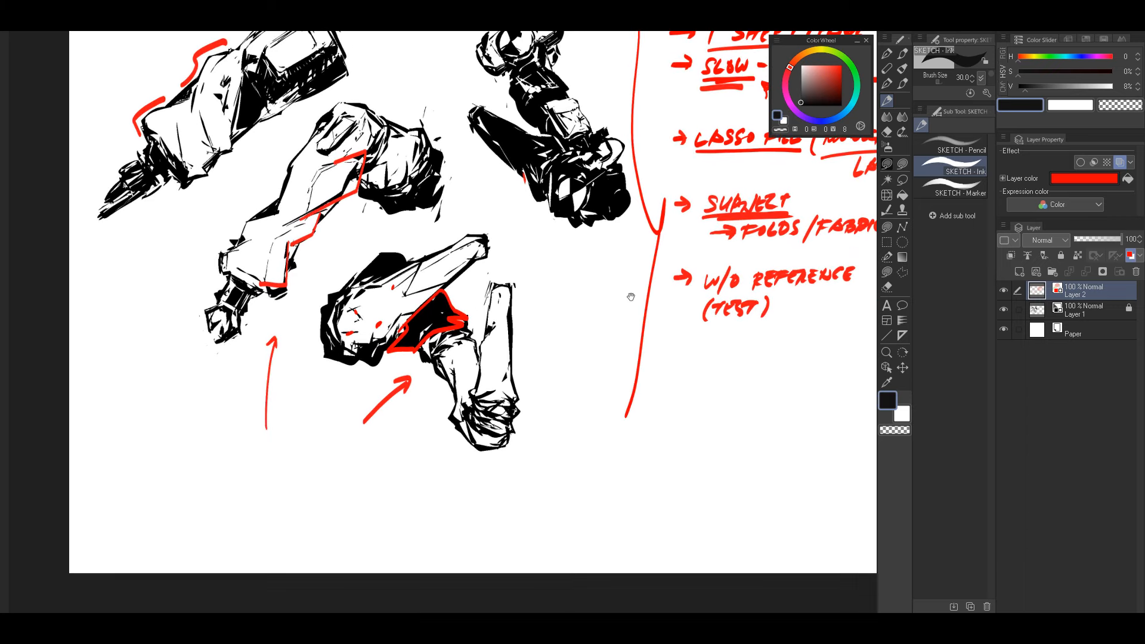
drag(748, 295, 637, 346)
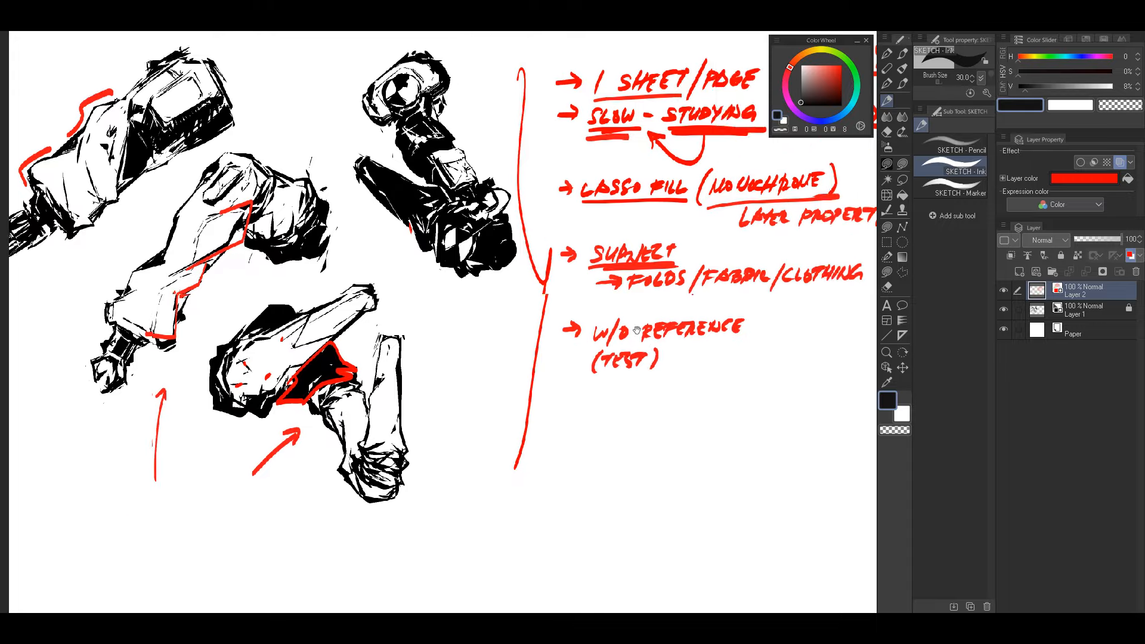
mouse_move(520, 375)
mouse_down()
mouse_move(607, 388)
mouse_move(649, 332)
mouse_up()
mouse_move(580, 328)
mouse_down()
mouse_move(614, 328)
mouse_move(524, 389)
mouse_move(358, 446)
mouse_up()
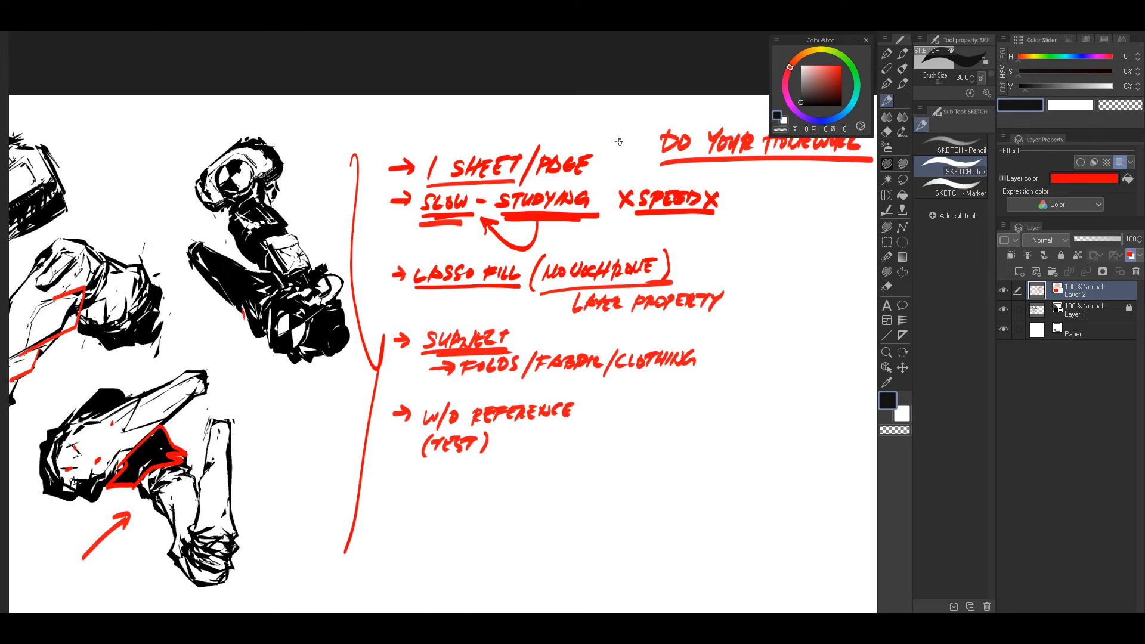
mouse_move(623, 132)
mouse_down()
mouse_move(599, 167)
mouse_move(609, 170)
mouse_up()
mouse_move(419, 412)
mouse_down()
mouse_move(603, 292)
mouse_move(652, 327)
mouse_move(596, 371)
mouse_up()
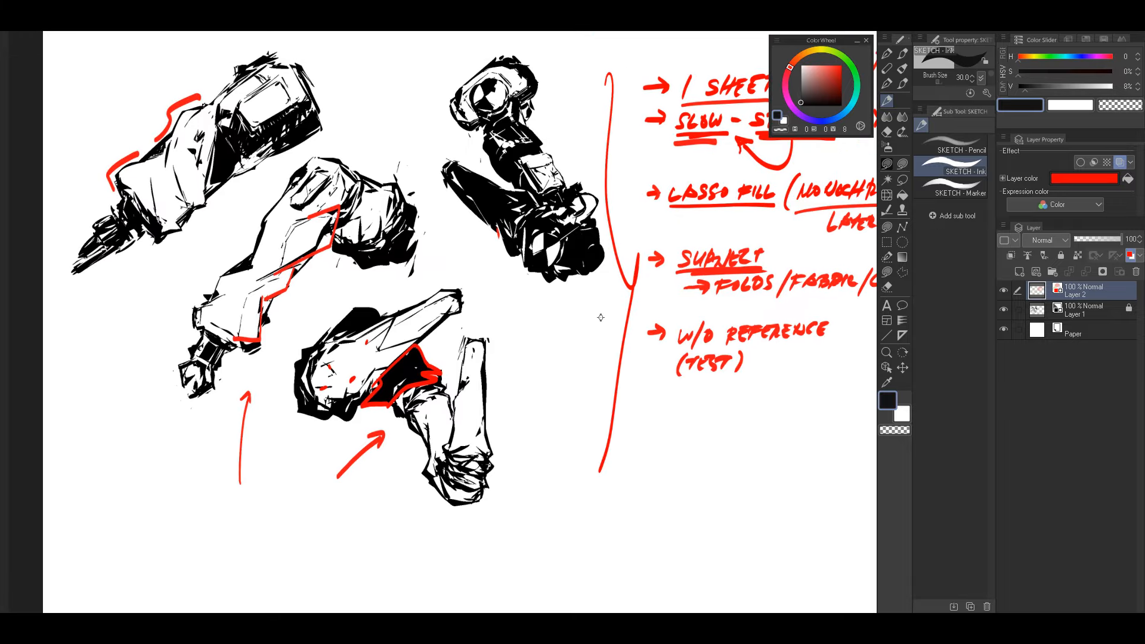
drag(591, 323, 622, 306)
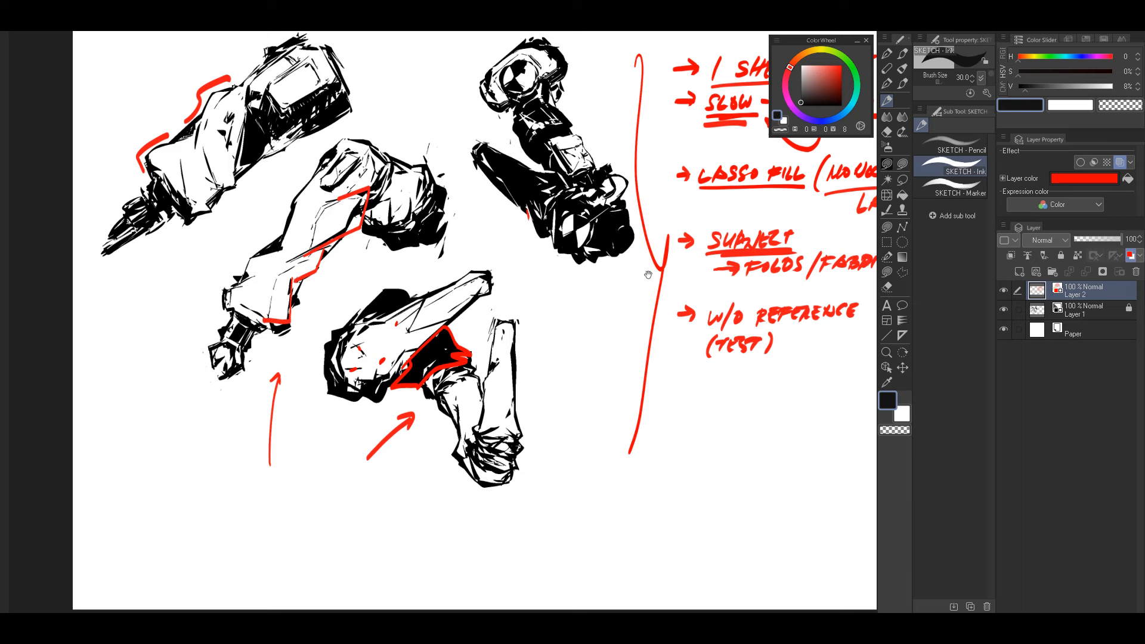
drag(665, 312, 602, 295)
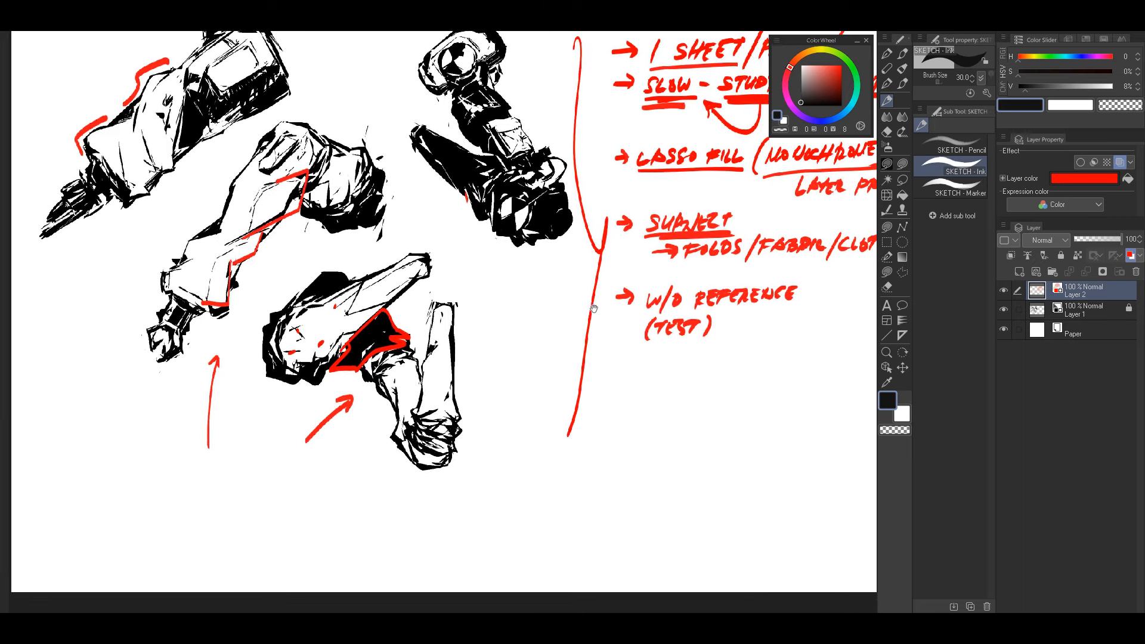
drag(539, 343, 602, 380)
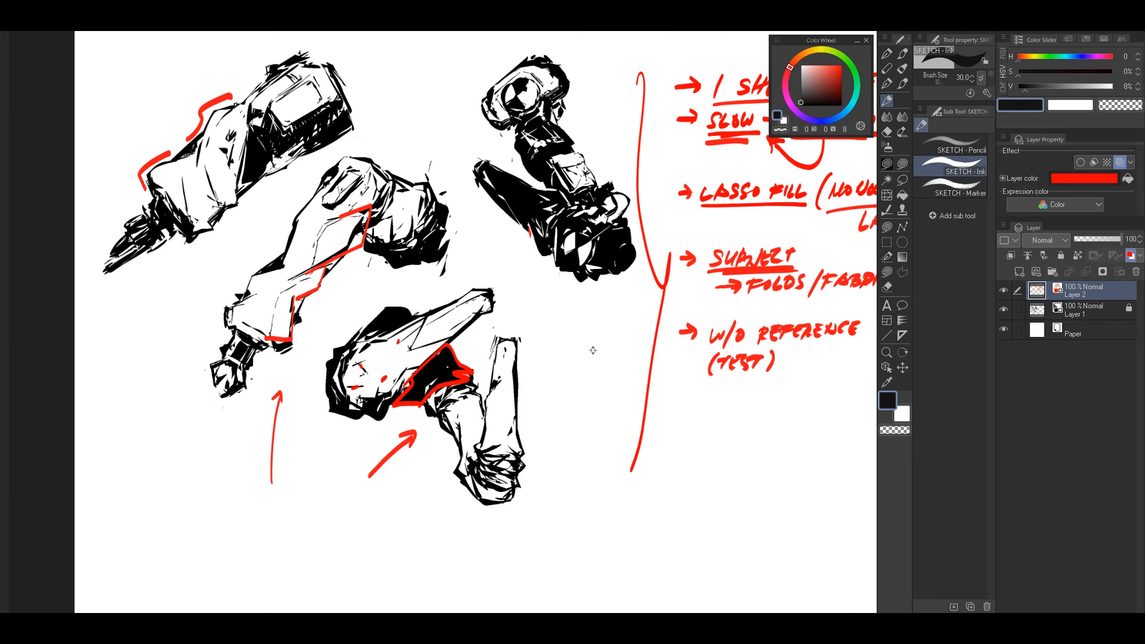
drag(593, 350, 603, 325)
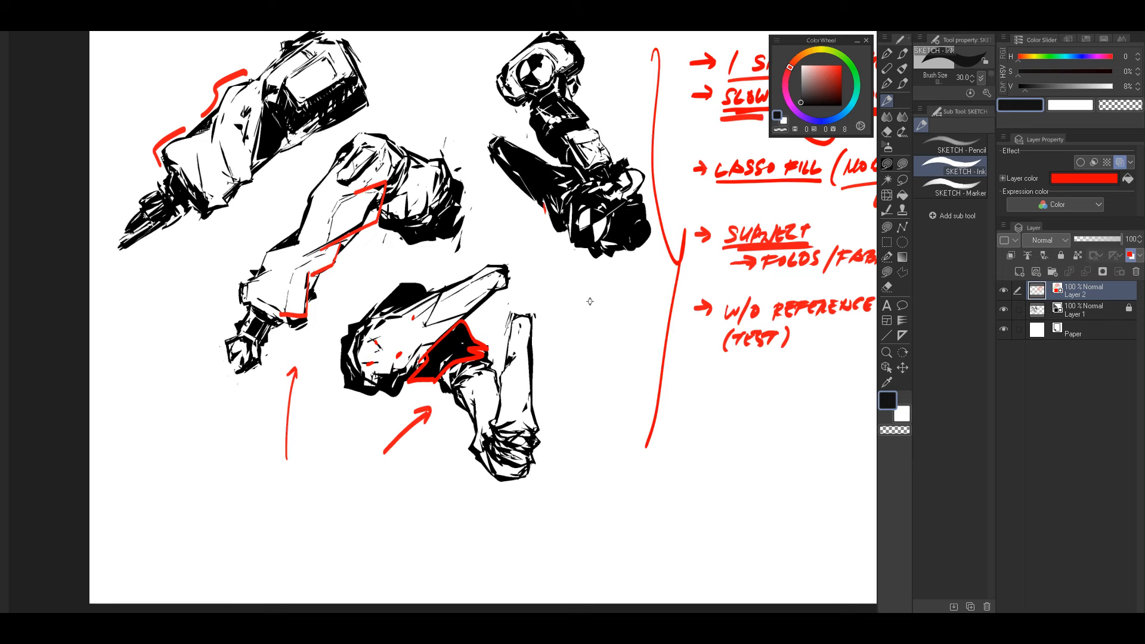
drag(770, 275, 595, 290)
drag(593, 350, 680, 394)
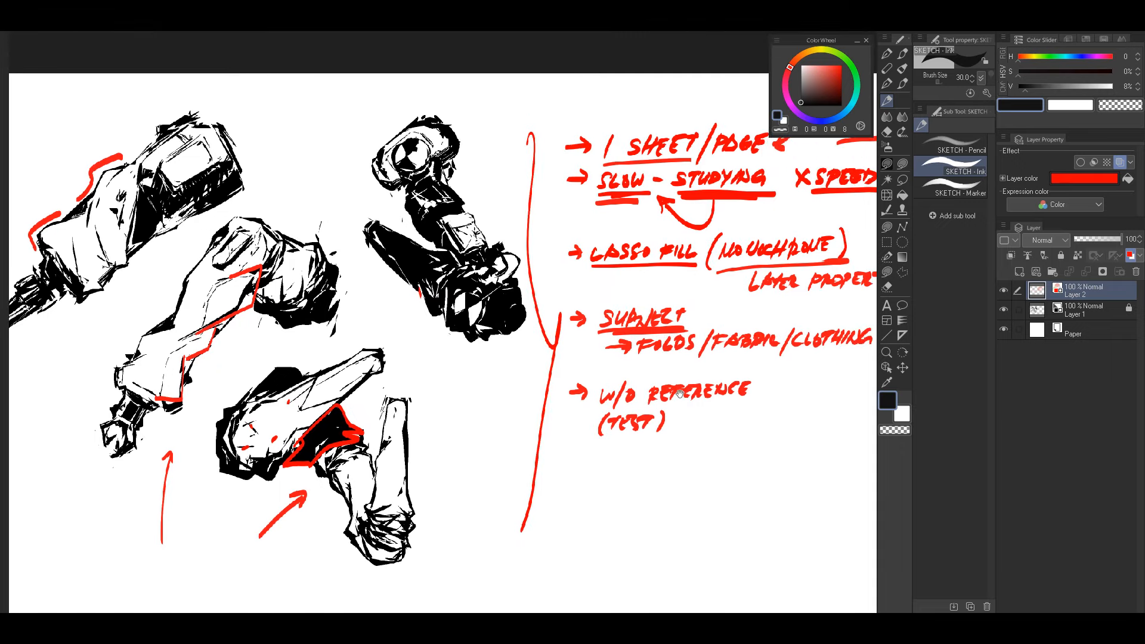
drag(592, 333, 712, 290)
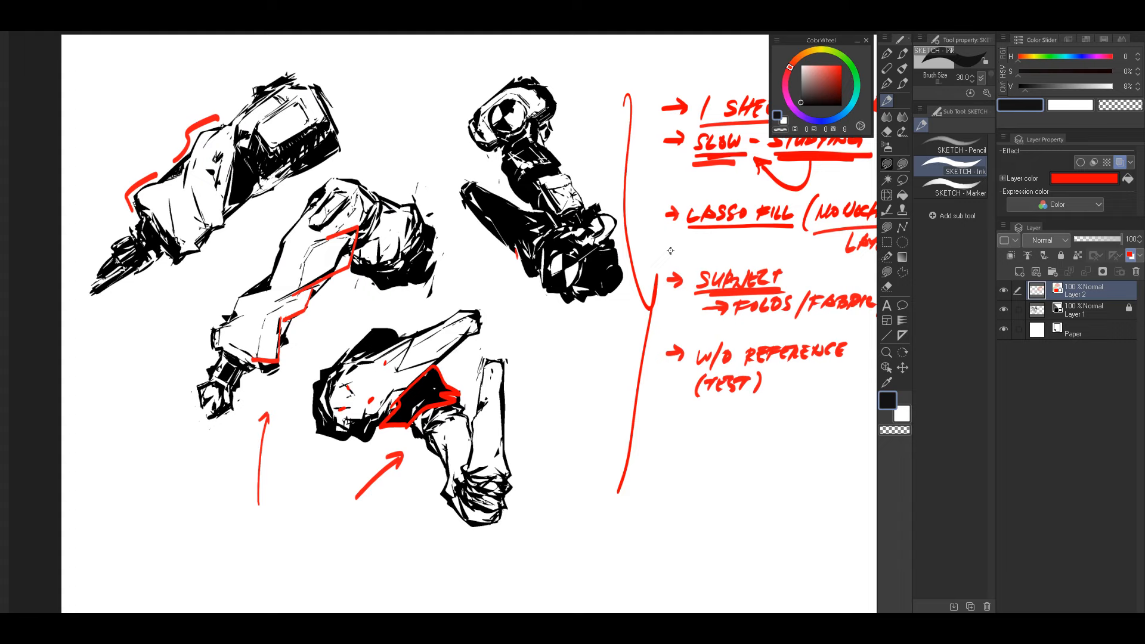
drag(680, 363, 641, 360)
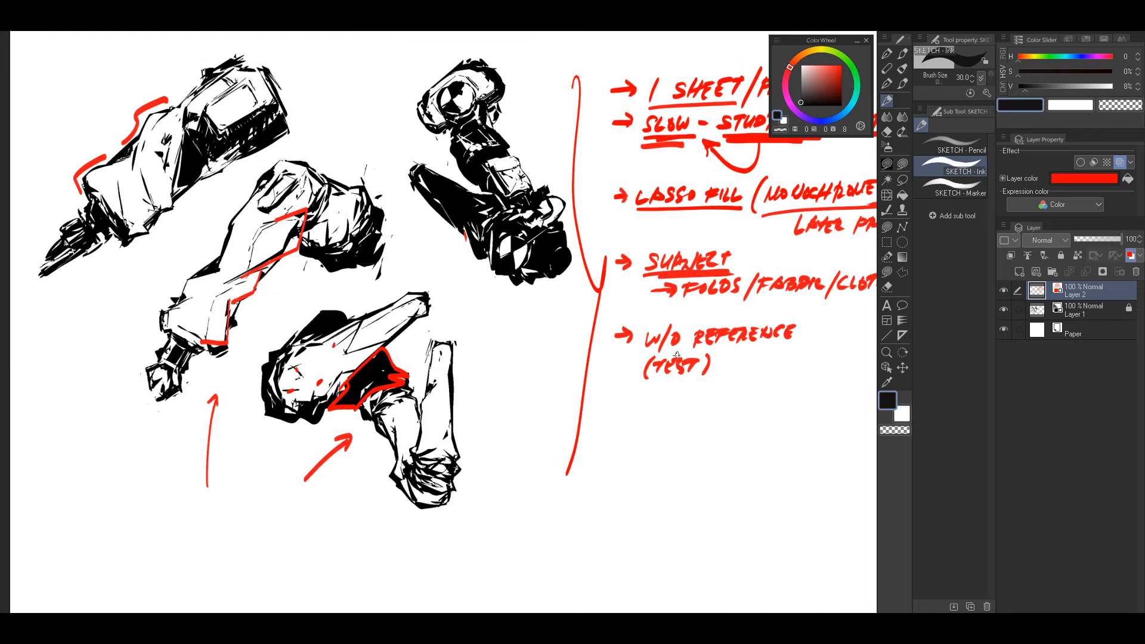
Step: Handwrite an arrowed red note "FIRST TIME (LACK OF EXPERIENCE)" below "W/O REFERENCE (TEST)" and underline "EXPERIENCE"
drag(623, 395, 601, 358)
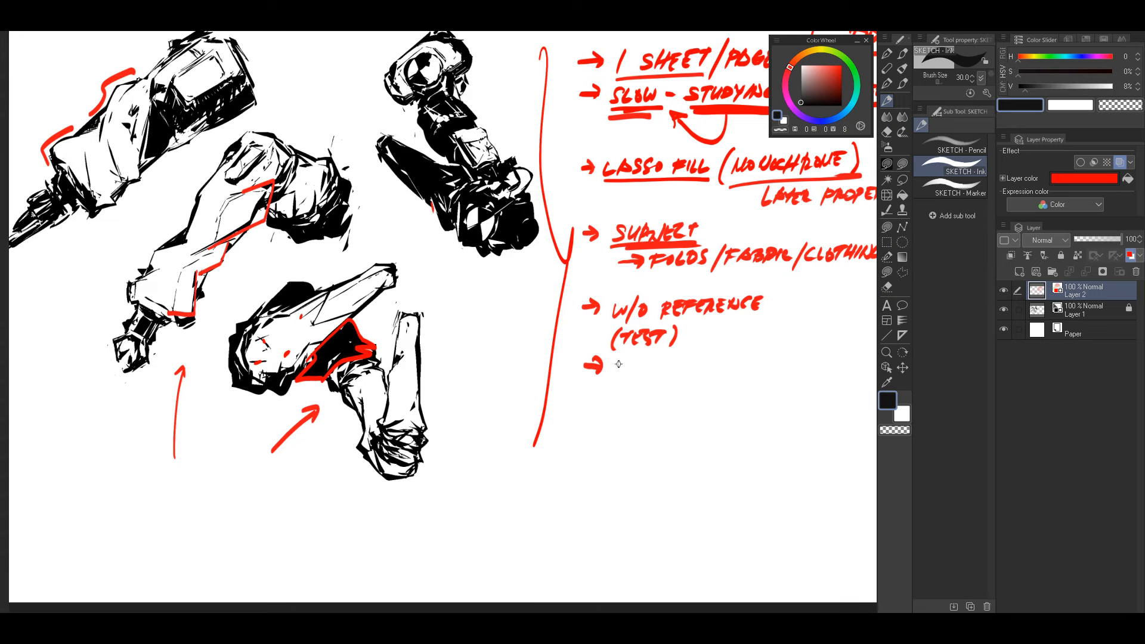
mouse_move(616, 364)
mouse_down()
mouse_move(719, 358)
mouse_move(625, 337)
mouse_move(634, 358)
mouse_move(665, 343)
mouse_move(801, 334)
mouse_move(828, 338)
mouse_move(830, 354)
mouse_up()
drag(696, 362, 837, 356)
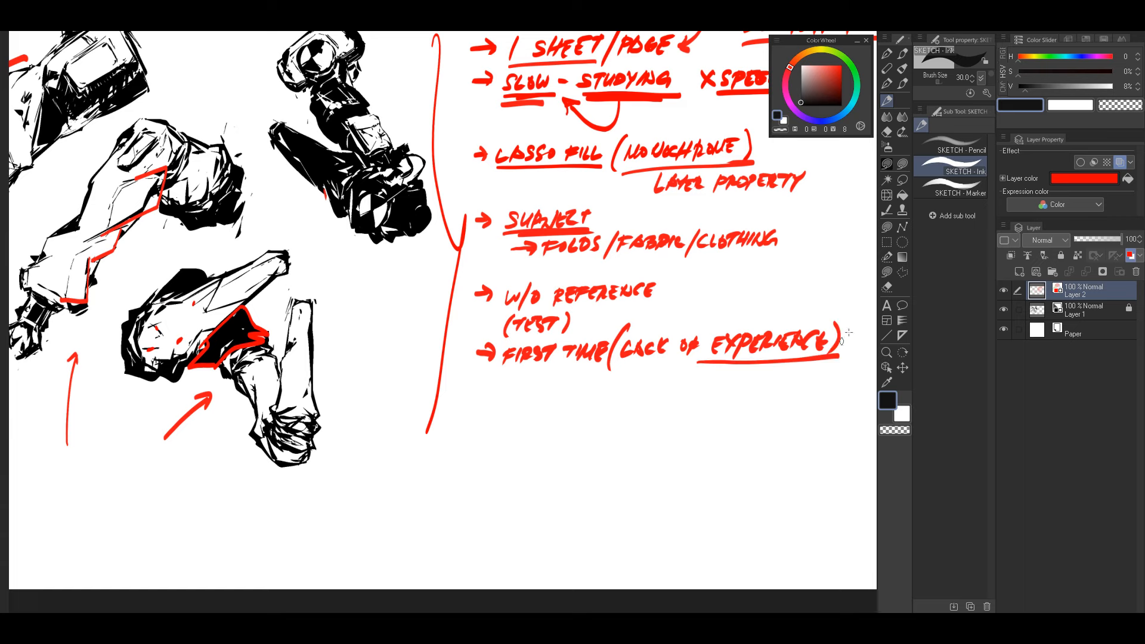
Step: Add a third red underline beneath "SLOW" in the notes
drag(804, 313, 673, 376)
drag(618, 340, 714, 324)
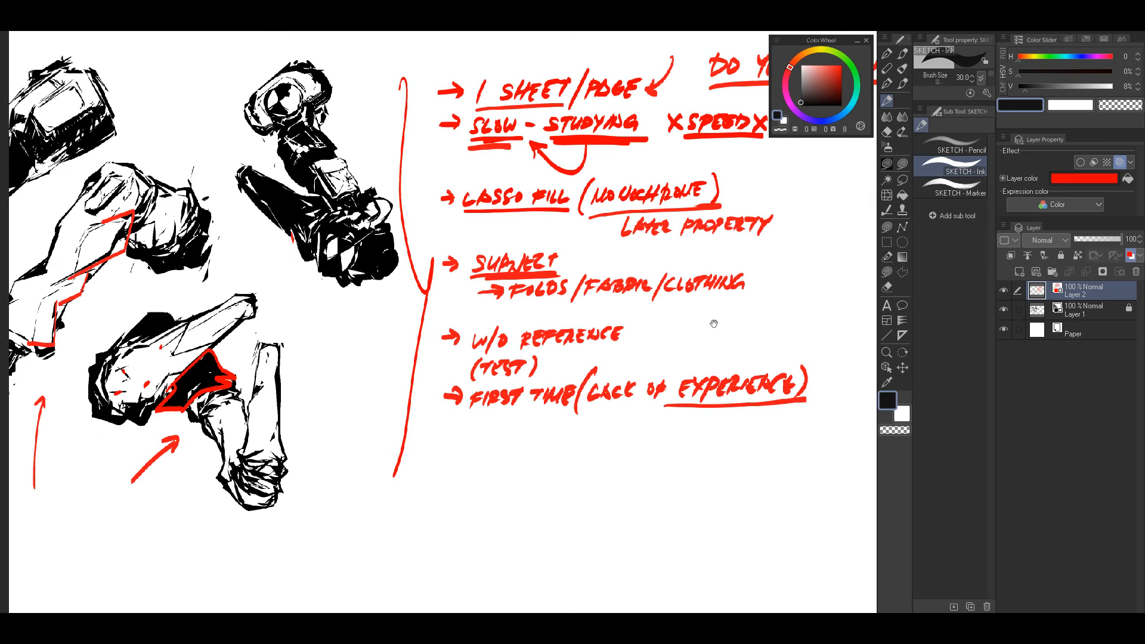
drag(475, 156, 524, 149)
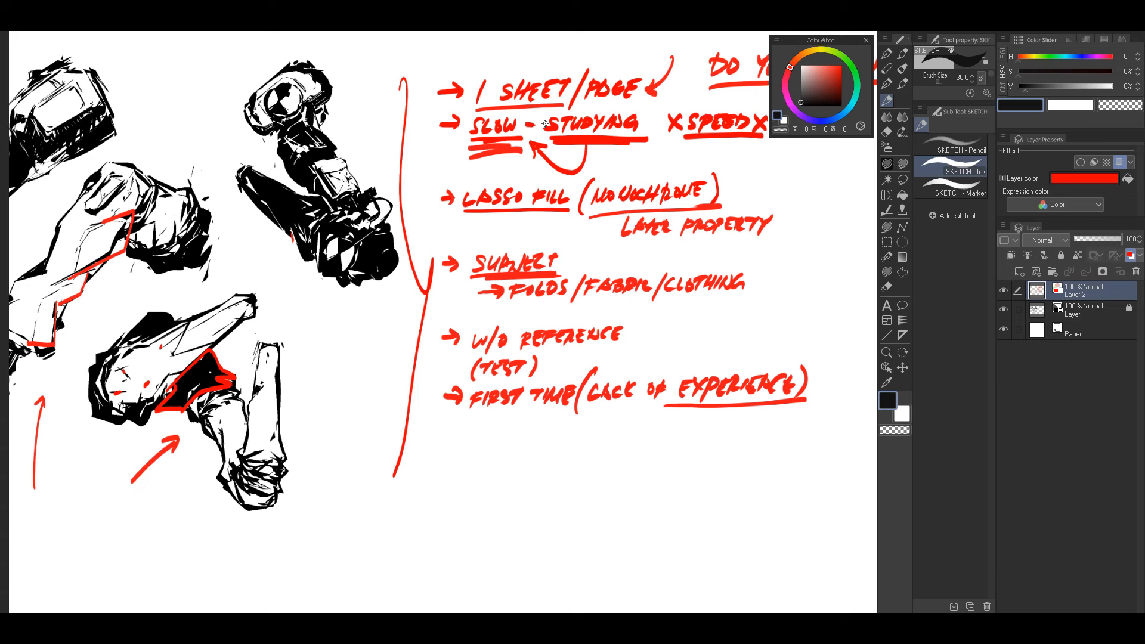
drag(469, 395, 709, 401)
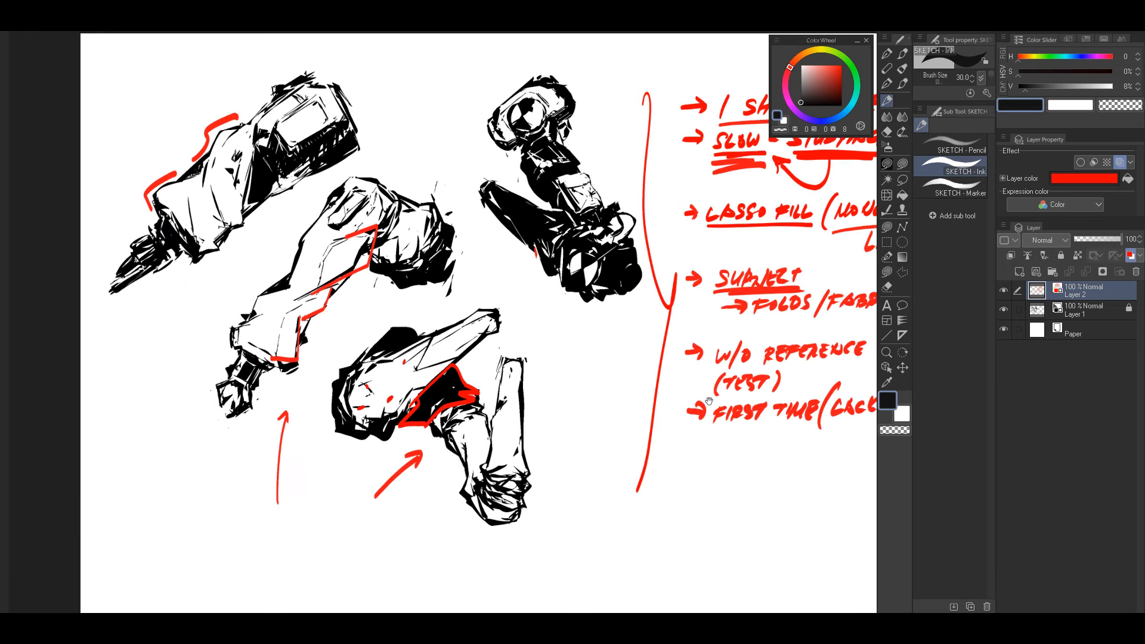
mouse_move(686, 321)
mouse_down()
mouse_move(673, 333)
mouse_move(668, 324)
mouse_up()
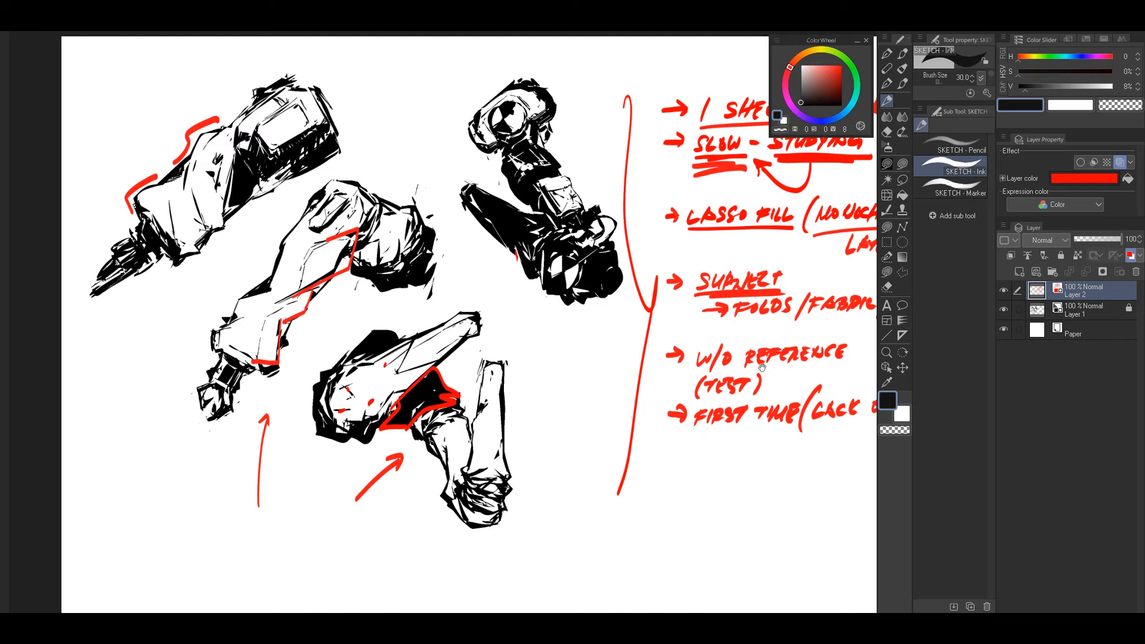
drag(763, 367, 628, 314)
drag(775, 389, 824, 399)
drag(826, 392, 835, 390)
drag(825, 400, 836, 383)
drag(872, 373, 766, 363)
key(ctrl+z)
key(ctrl+z)
key(ctrl+z)
key(ctrl+z)
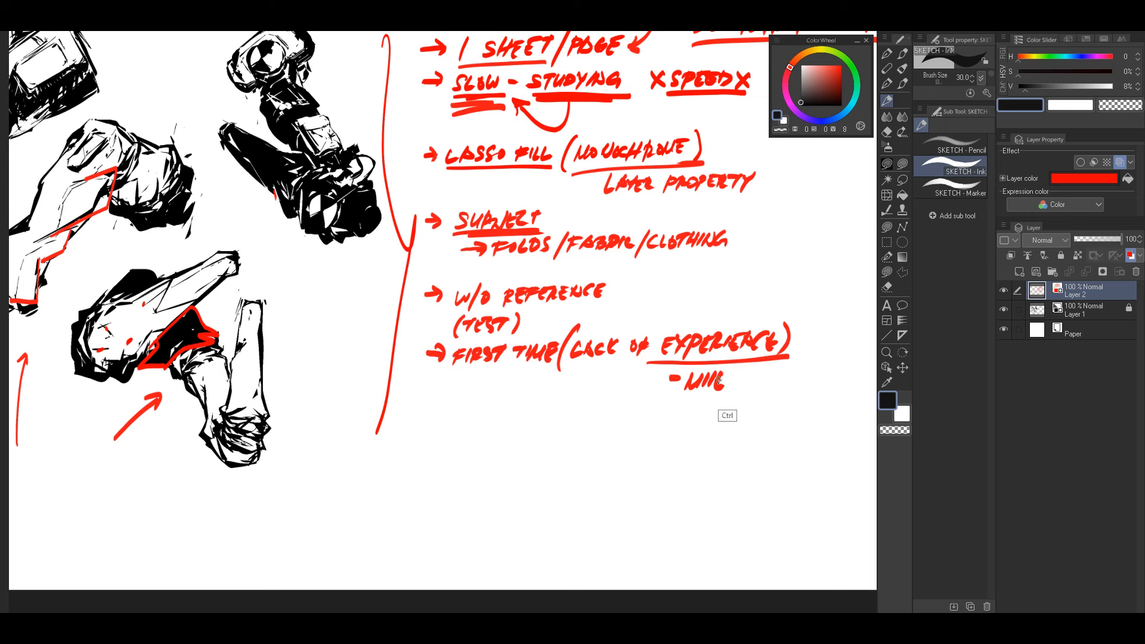
drag(710, 380, 756, 384)
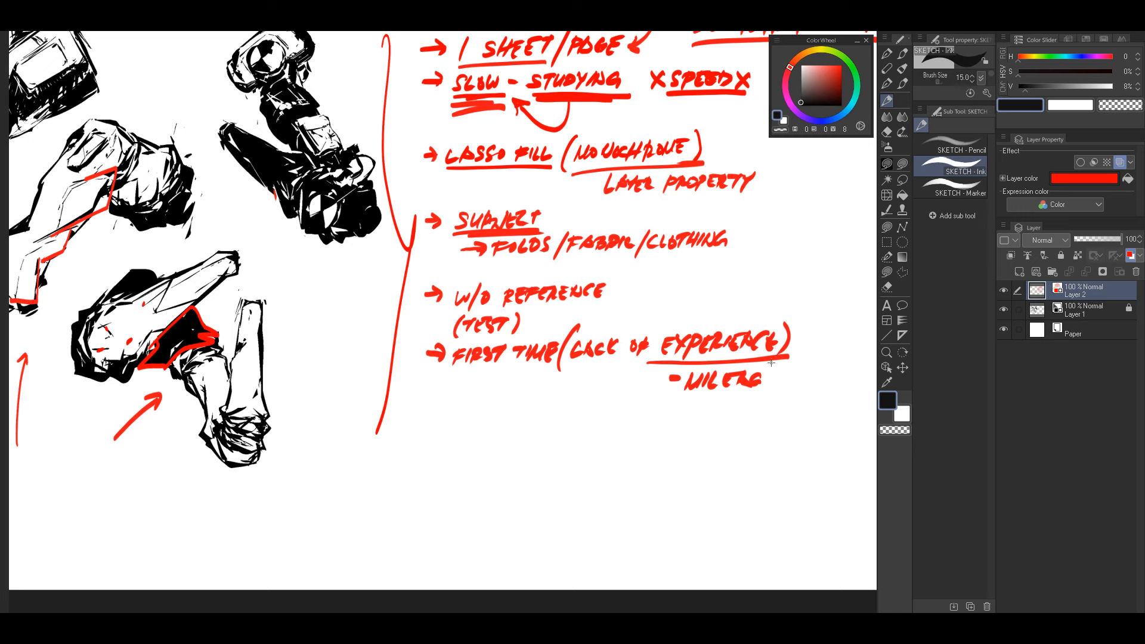
Step: Erase the misspelled word and the underline beneath "EXPERIENCE", and rewrite "- MILEAGE" there with the SKETCH - Ink brush at size 17
key(bracketright)
key(e)
drag(665, 376, 774, 378)
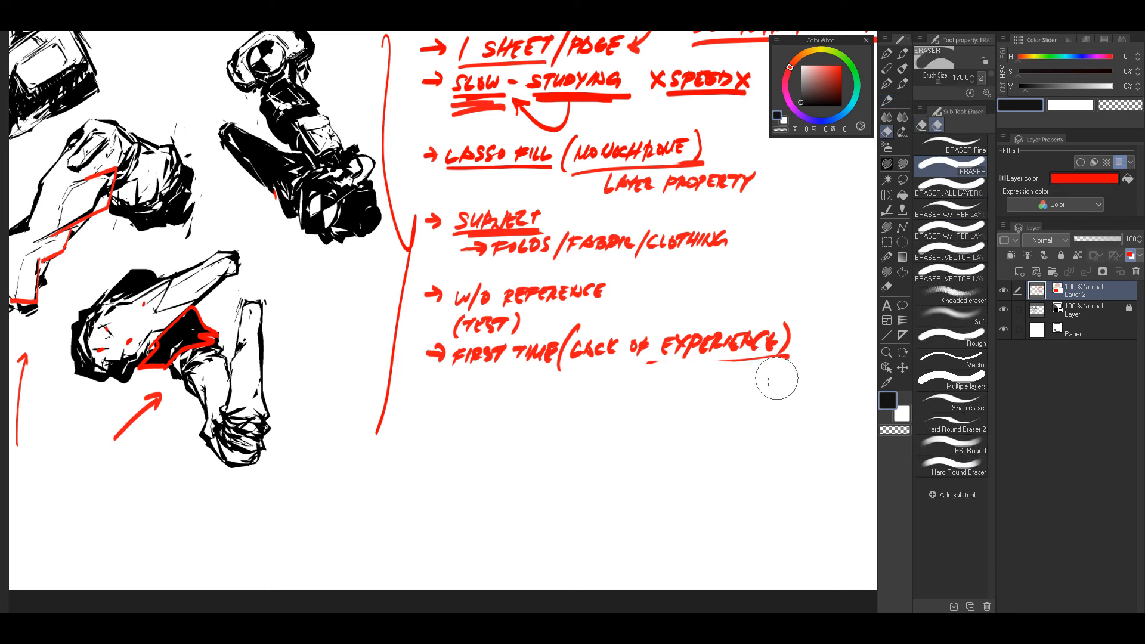
drag(676, 384, 792, 370)
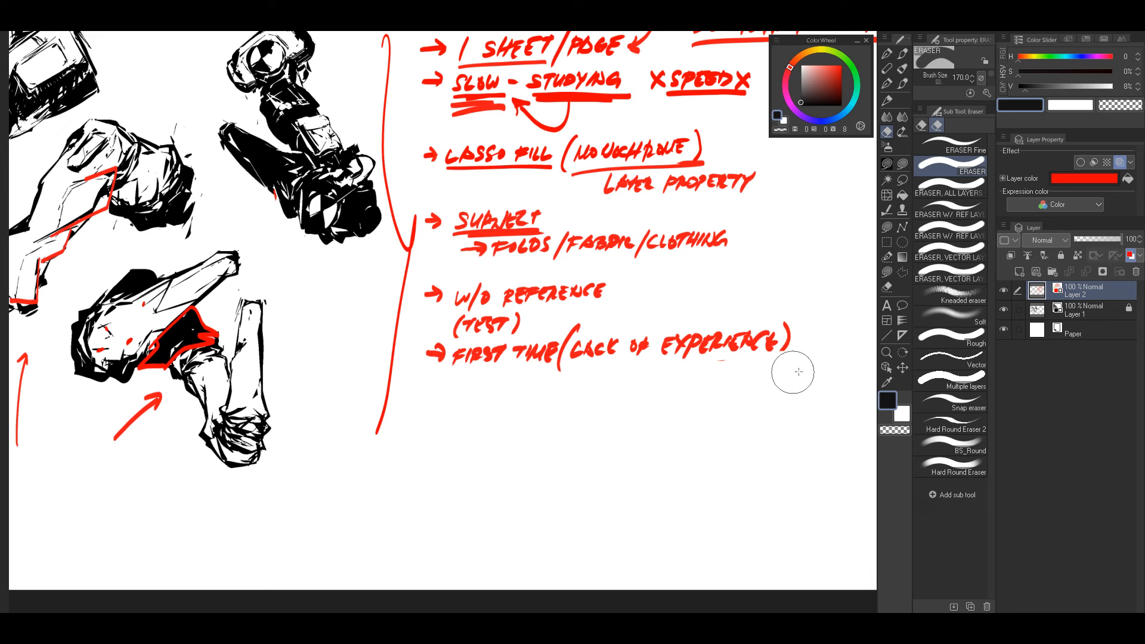
click(888, 101)
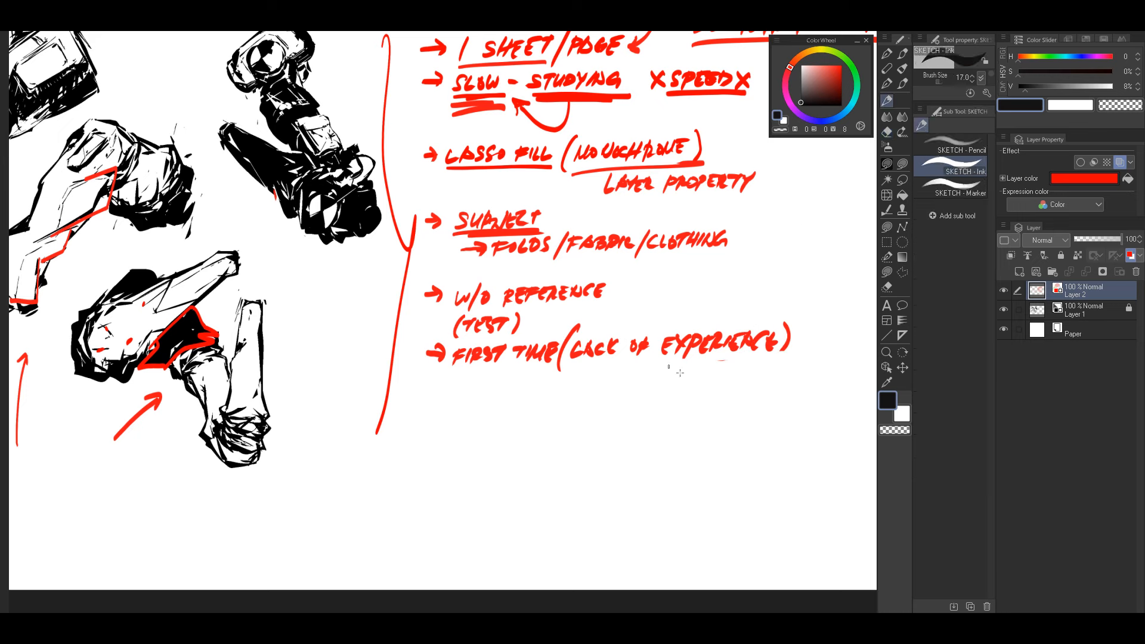
mouse_move(692, 378)
mouse_down()
mouse_move(707, 367)
mouse_move(714, 382)
mouse_move(733, 366)
mouse_move(776, 366)
mouse_up()
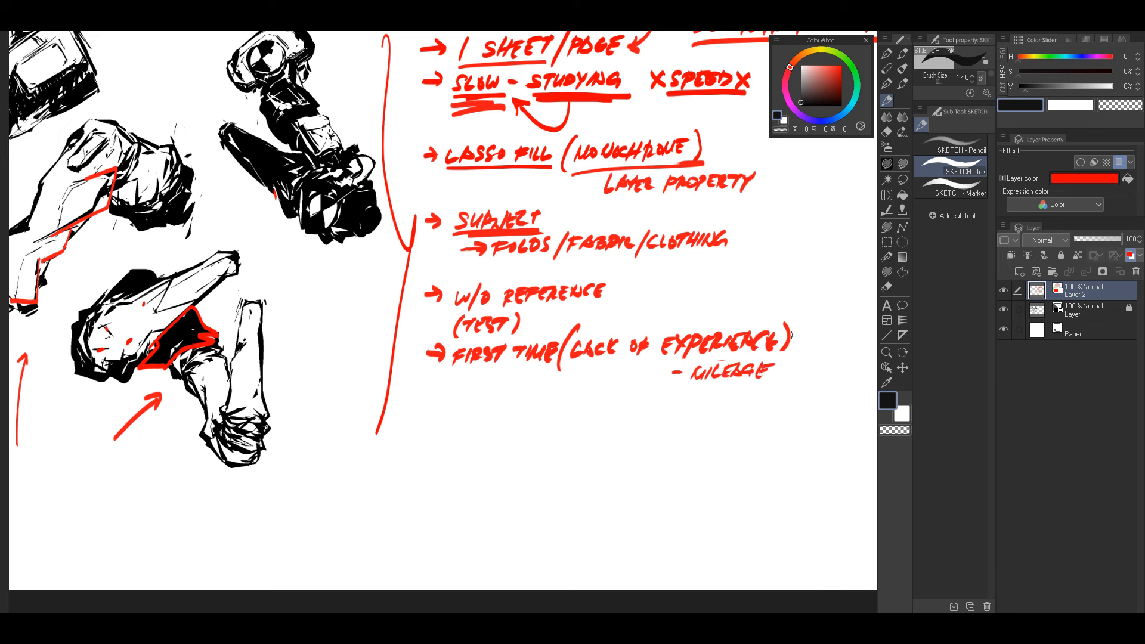
Step: Handwrite "- 100 - 500 - 1000" in red beneath "MILEAGE" with the brush at size 20
key(bracketright)
drag(629, 333, 784, 376)
drag(617, 362, 737, 370)
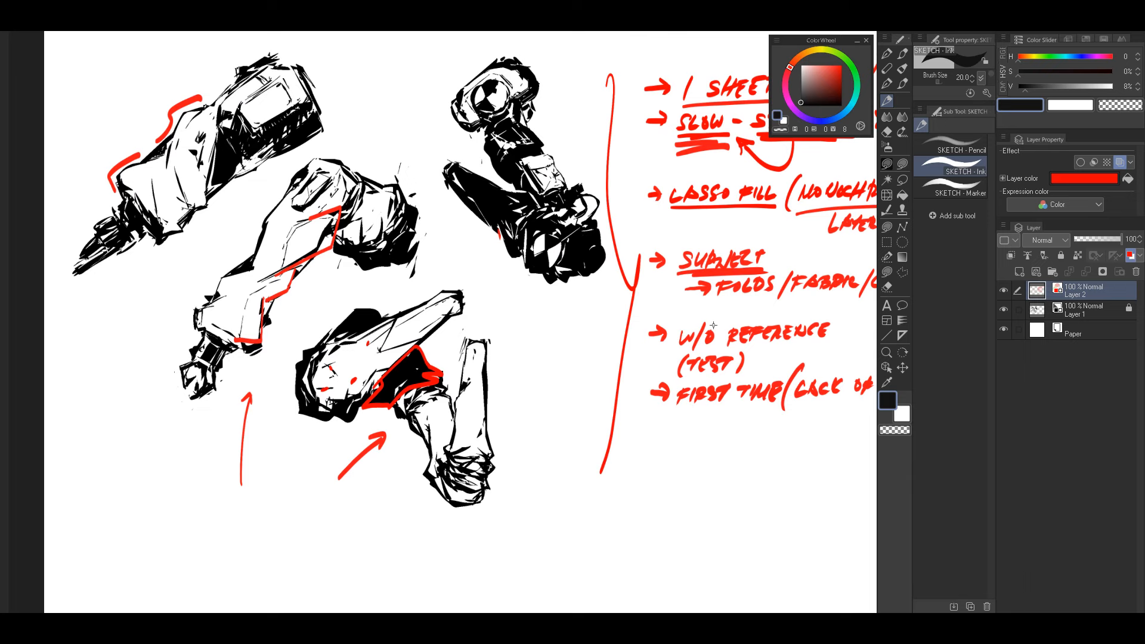
drag(732, 301, 539, 420)
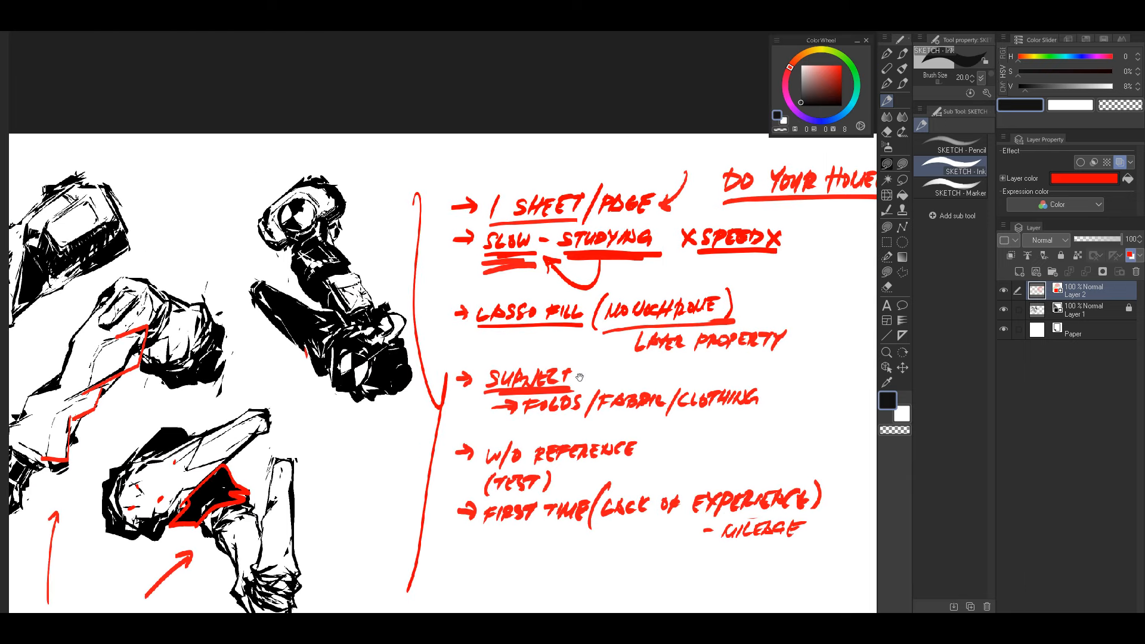
mouse_move(513, 493)
mouse_down()
mouse_move(547, 404)
mouse_move(701, 352)
mouse_move(693, 347)
mouse_up()
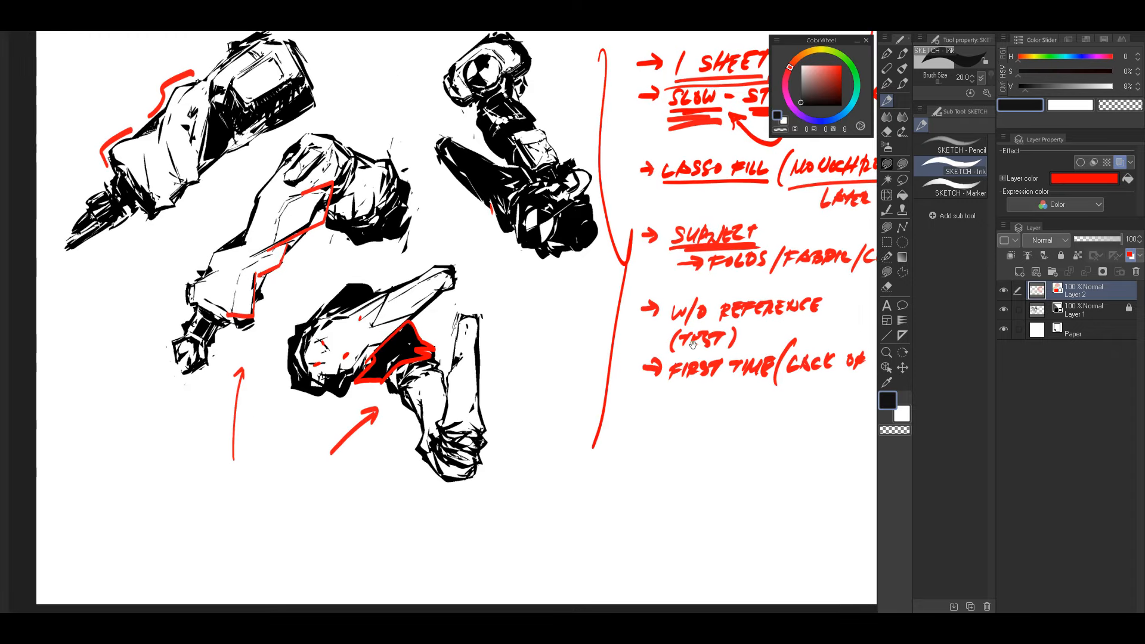
drag(720, 292, 677, 303)
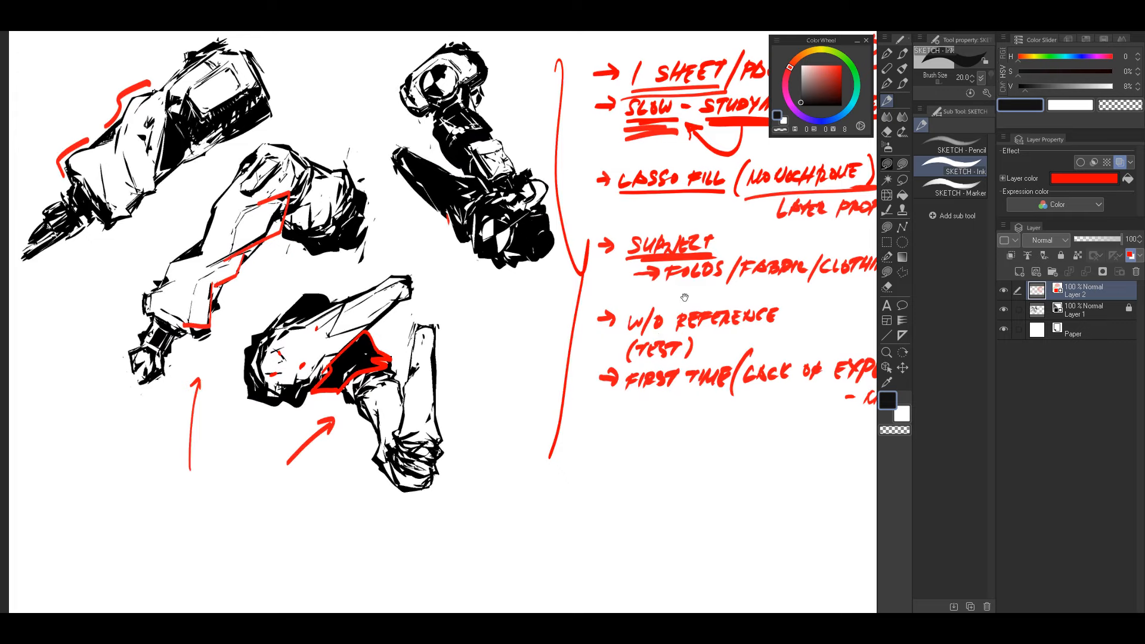
drag(723, 354, 714, 343)
drag(701, 383, 580, 365)
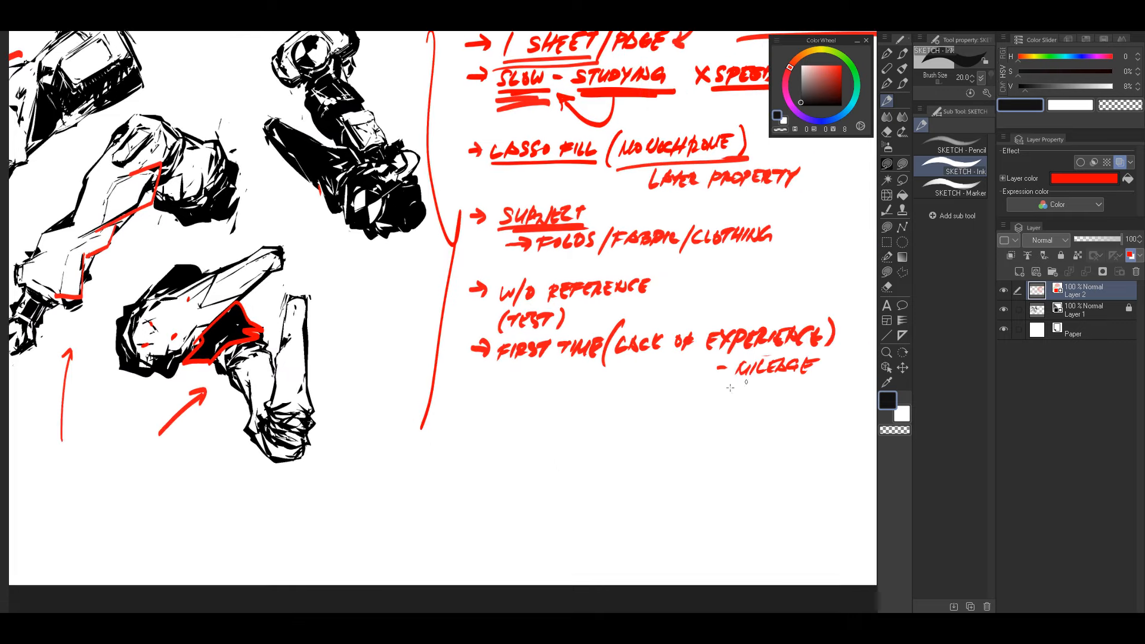
mouse_move(745, 385)
mouse_down()
mouse_move(737, 408)
mouse_move(749, 392)
mouse_up()
mouse_move(759, 391)
mouse_down()
mouse_move(728, 359)
mouse_move(737, 391)
mouse_move(751, 382)
mouse_up()
mouse_move(758, 380)
mouse_down()
mouse_move(783, 389)
mouse_move(794, 380)
mouse_up()
drag(800, 378, 809, 380)
drag(820, 388, 760, 371)
Step: Handwrite "- SPEED" with "EFFICIENCY" beneath it in red below the "FIRST TIME" note, redoing the misspelled ending
drag(692, 398, 869, 441)
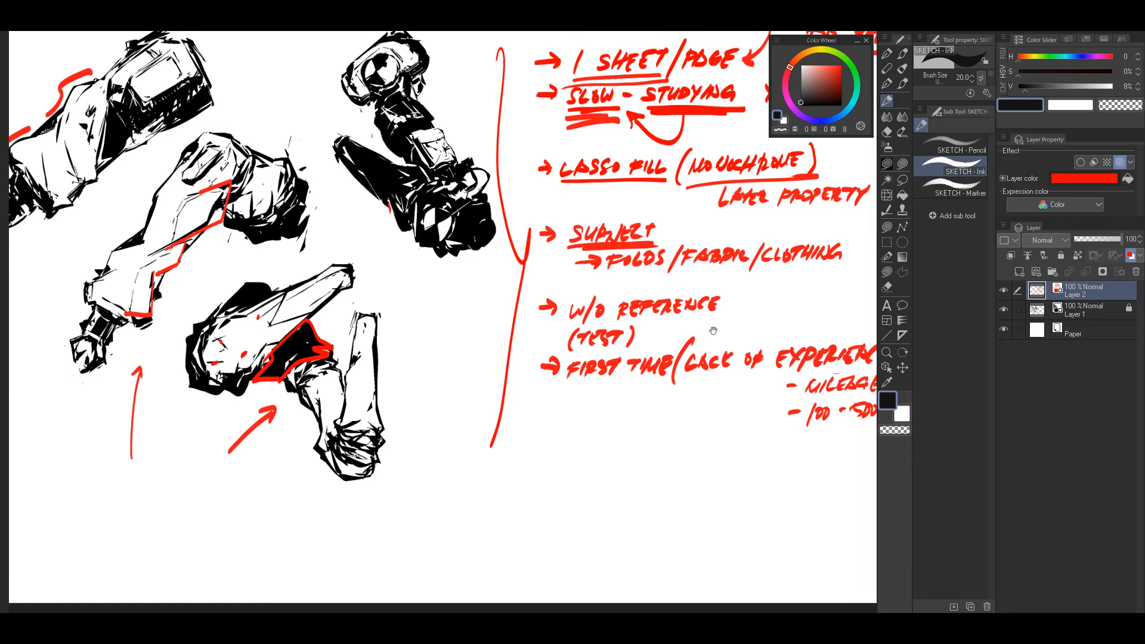
drag(737, 348, 750, 328)
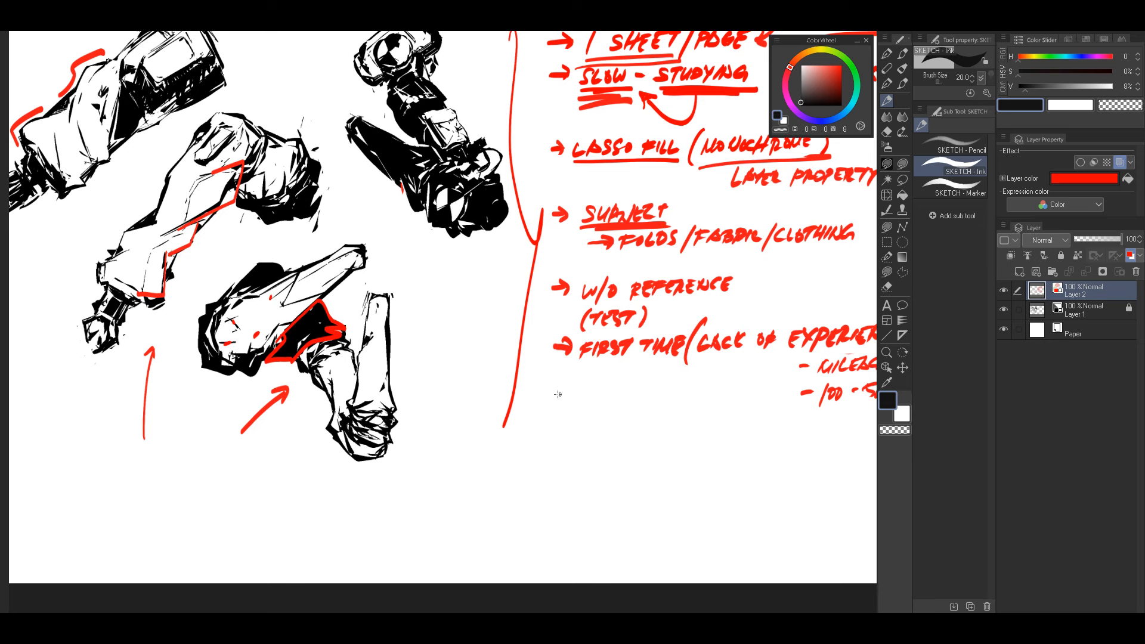
mouse_move(585, 389)
mouse_down()
mouse_move(577, 404)
mouse_move(589, 406)
mouse_up()
drag(592, 390, 596, 405)
mouse_move(597, 397)
mouse_down()
mouse_move(623, 398)
mouse_move(577, 432)
mouse_move(594, 418)
mouse_move(613, 428)
mouse_up()
drag(625, 415, 624, 427)
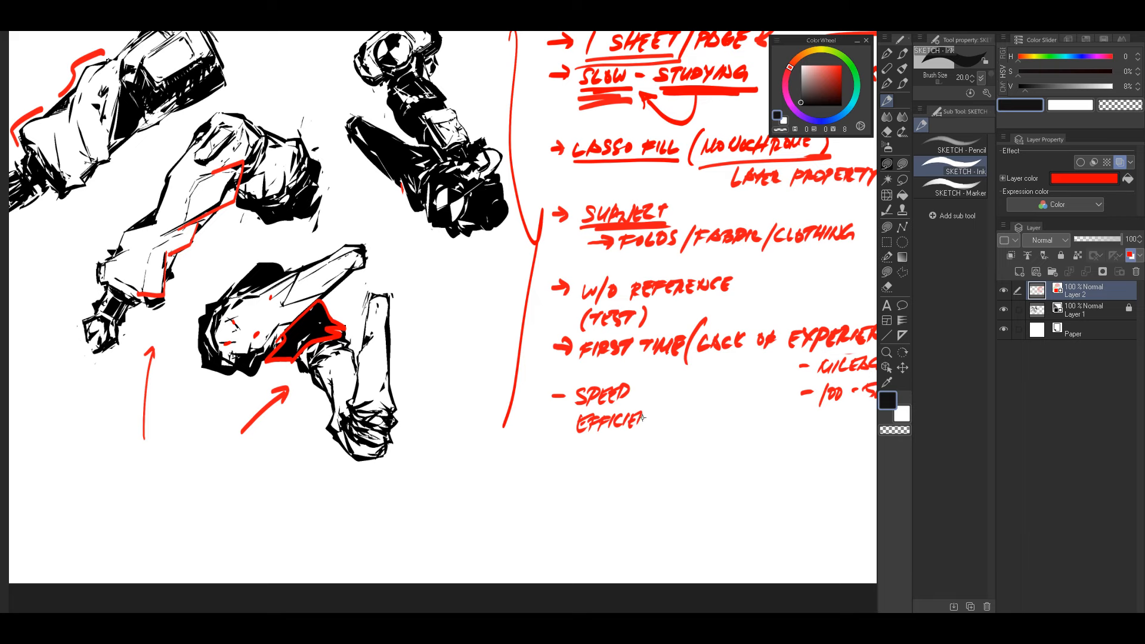
drag(648, 417, 651, 429)
drag(722, 409, 702, 405)
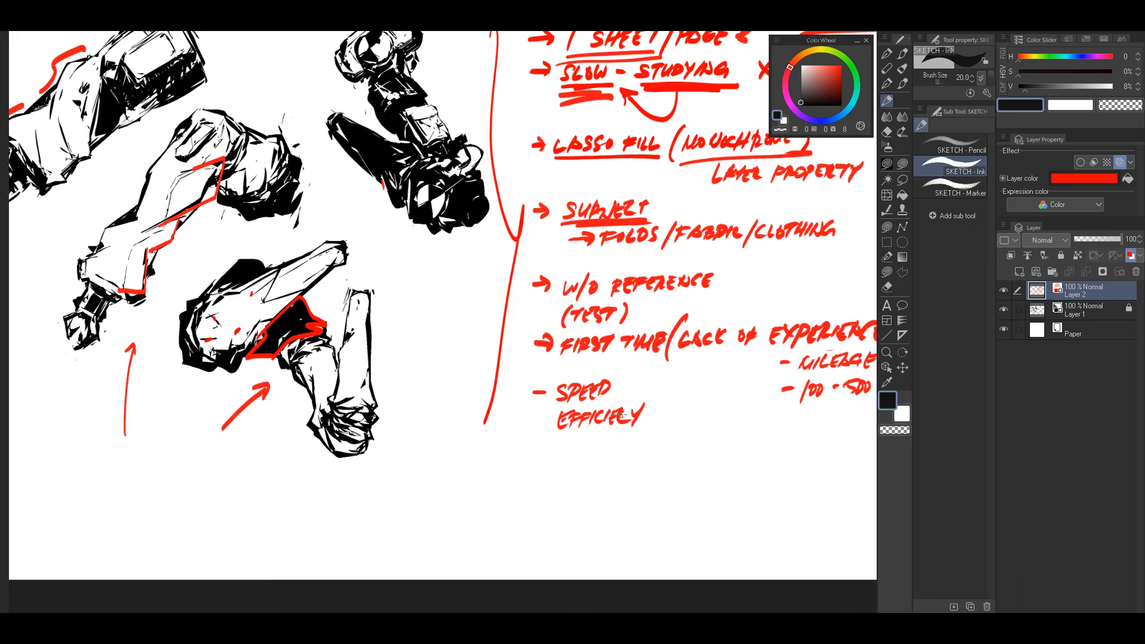
key(ctrl+z)
key(ctrl+z)
key(ctrl+z)
mouse_move(621, 425)
mouse_down()
mouse_move(630, 411)
mouse_move(638, 430)
mouse_move(664, 401)
mouse_move(657, 393)
mouse_move(653, 415)
mouse_up()
Step: Bracket "SPEED" and "EFFICIENCY" to an underlined "TIME", and draw a curved red arrow from it to "EXPERIENCE"
mouse_move(650, 385)
mouse_down()
mouse_move(737, 394)
mouse_move(777, 378)
mouse_move(573, 348)
mouse_up()
drag(506, 377, 556, 372)
mouse_move(525, 379)
mouse_down()
mouse_move(528, 401)
mouse_move(693, 305)
mouse_up()
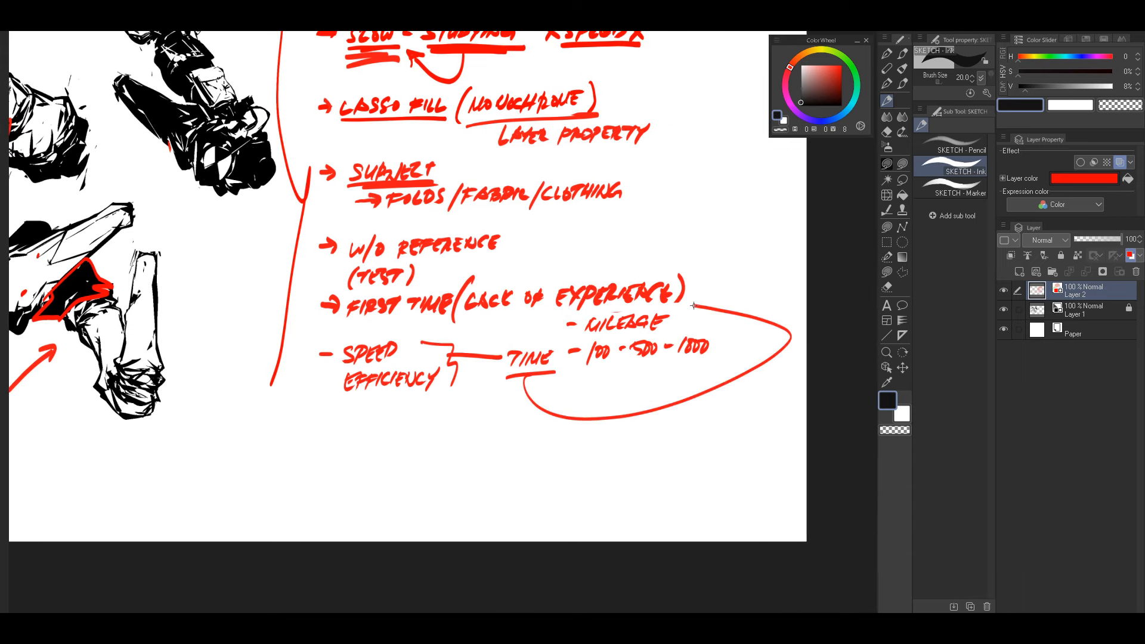
drag(593, 358, 684, 413)
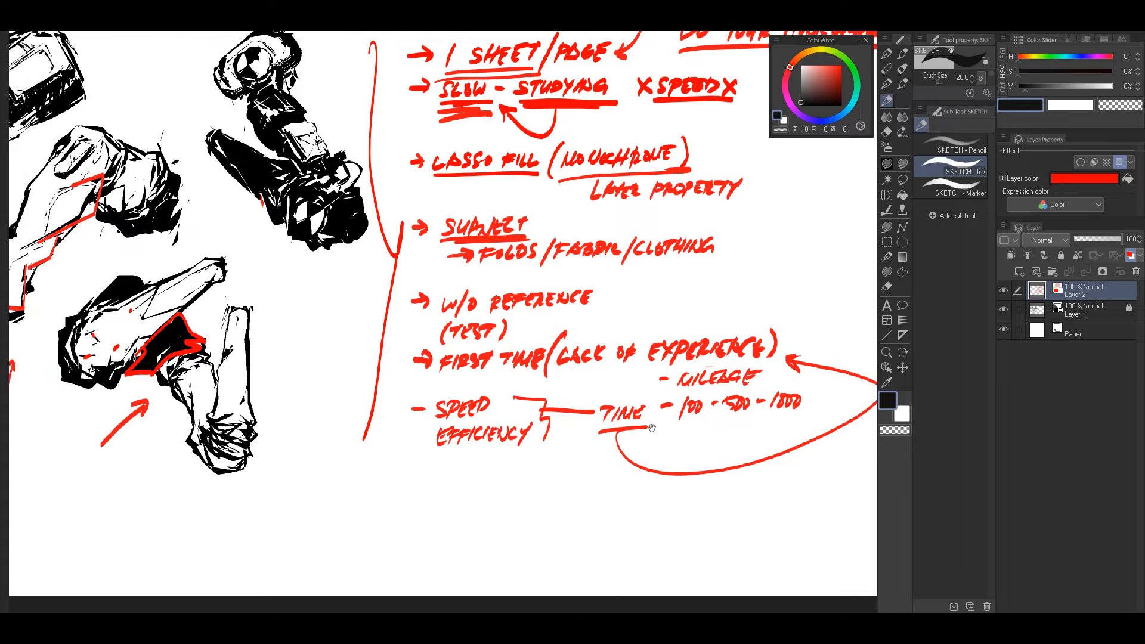
Step: Trace the contour of the upright limb in the lowest sketch in red, including the bunched folds at its base
drag(477, 302, 653, 292)
drag(542, 406, 664, 472)
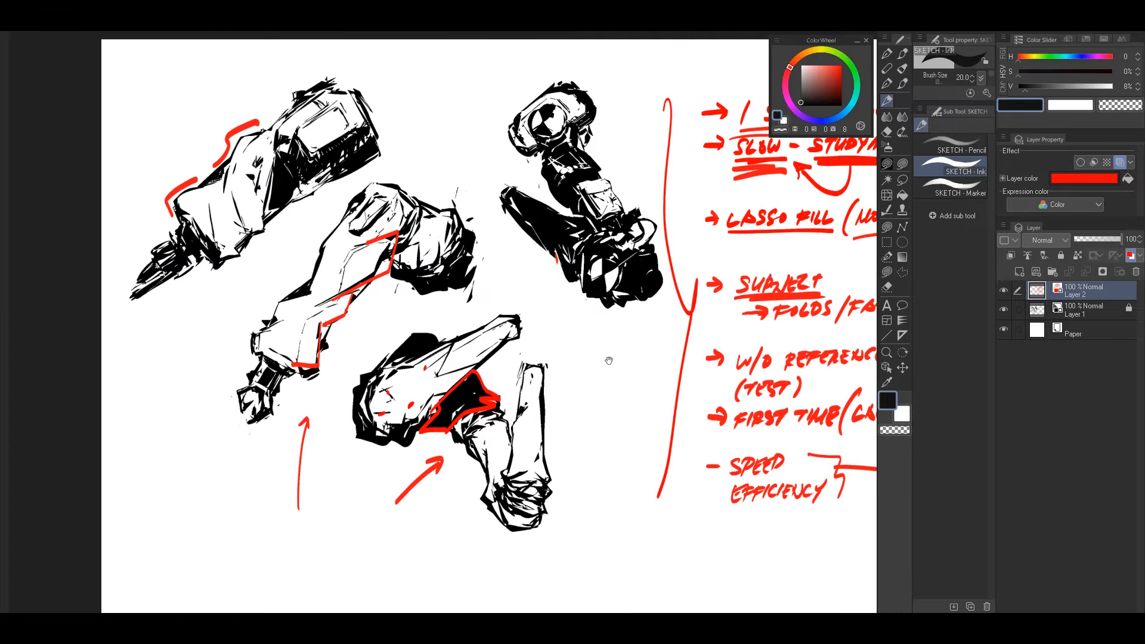
drag(606, 359, 601, 323)
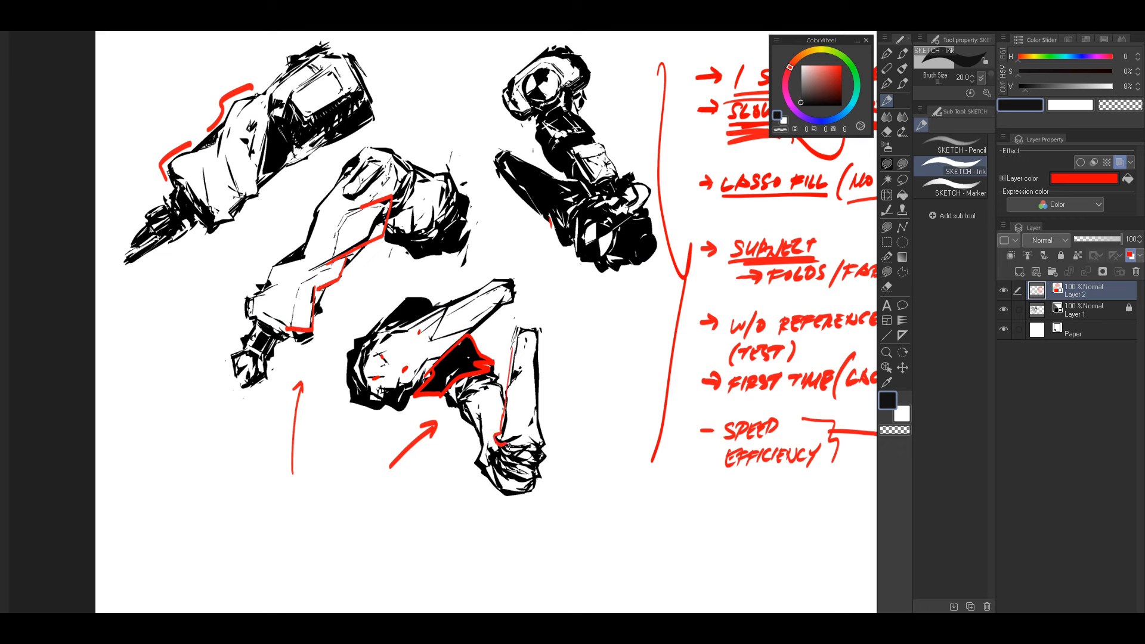
mouse_move(536, 471)
mouse_down()
mouse_move(550, 461)
mouse_move(530, 321)
mouse_move(508, 356)
mouse_move(543, 348)
mouse_move(511, 342)
mouse_up()
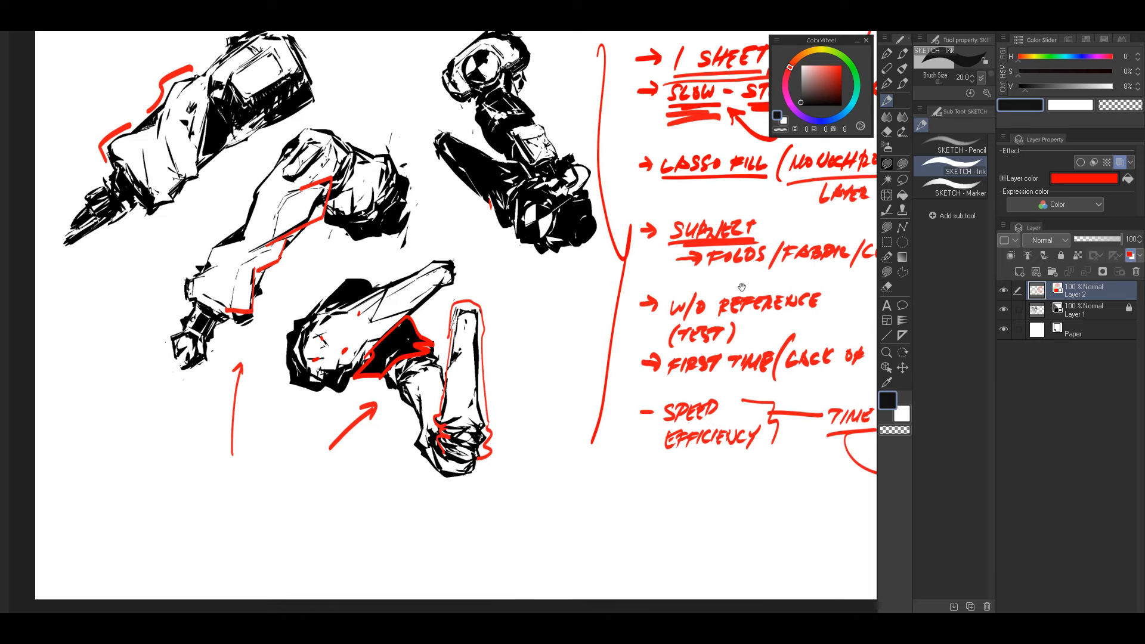
drag(725, 285, 736, 337)
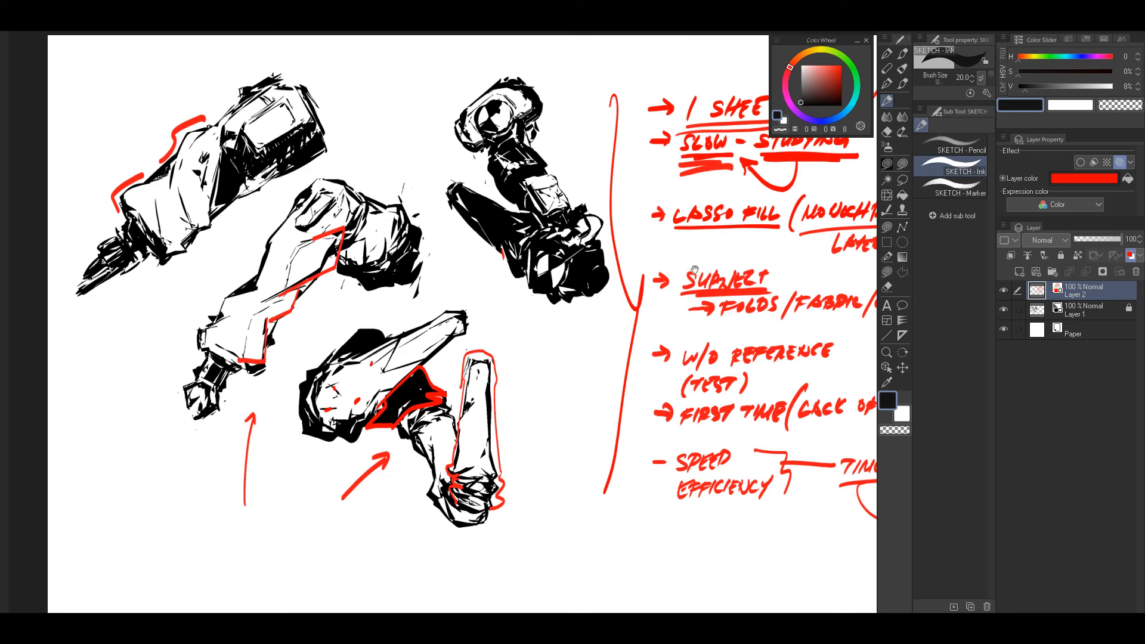
Step: Draw two red arrows pointing at the dark leg sketch, one from above its pale band and one from below
drag(507, 317, 509, 285)
drag(574, 110, 561, 172)
drag(538, 352, 563, 347)
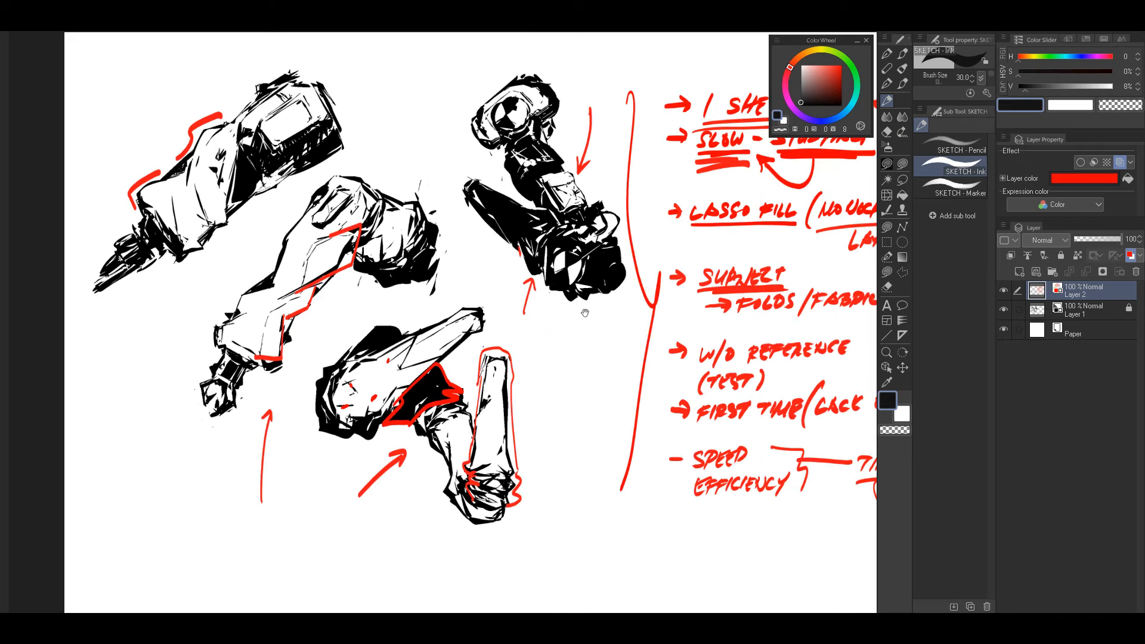
drag(756, 322, 654, 332)
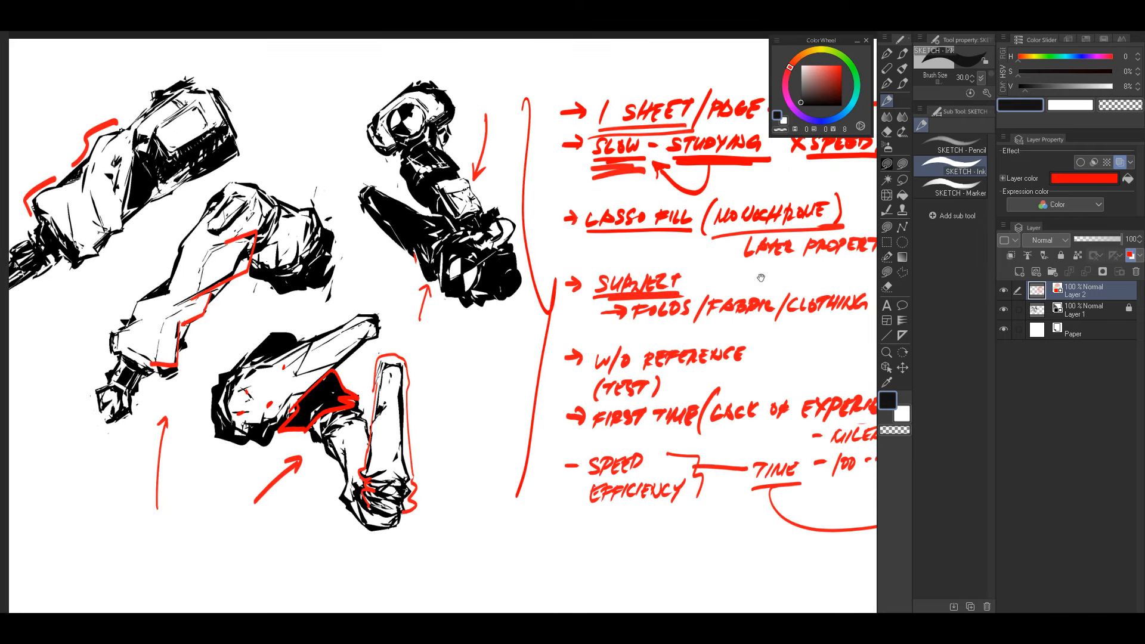
Step: Handwrite a red arrow and the letters "USI" after "W/O REFERENCE", using brush size 25
drag(761, 278, 680, 293)
drag(752, 320, 797, 294)
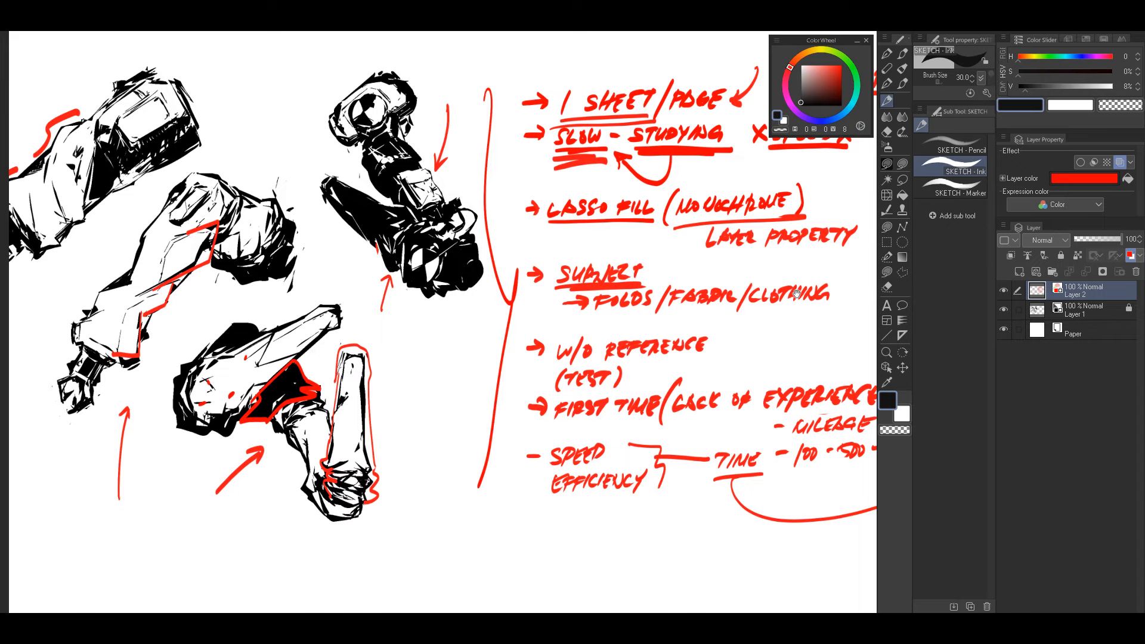
drag(505, 447, 698, 421)
drag(688, 367, 657, 358)
drag(632, 316, 652, 312)
drag(762, 266, 658, 239)
drag(610, 297, 605, 447)
drag(713, 295, 588, 313)
key(ctrl+z)
mouse_move(667, 292)
mouse_down()
mouse_move(709, 284)
mouse_move(715, 301)
mouse_up()
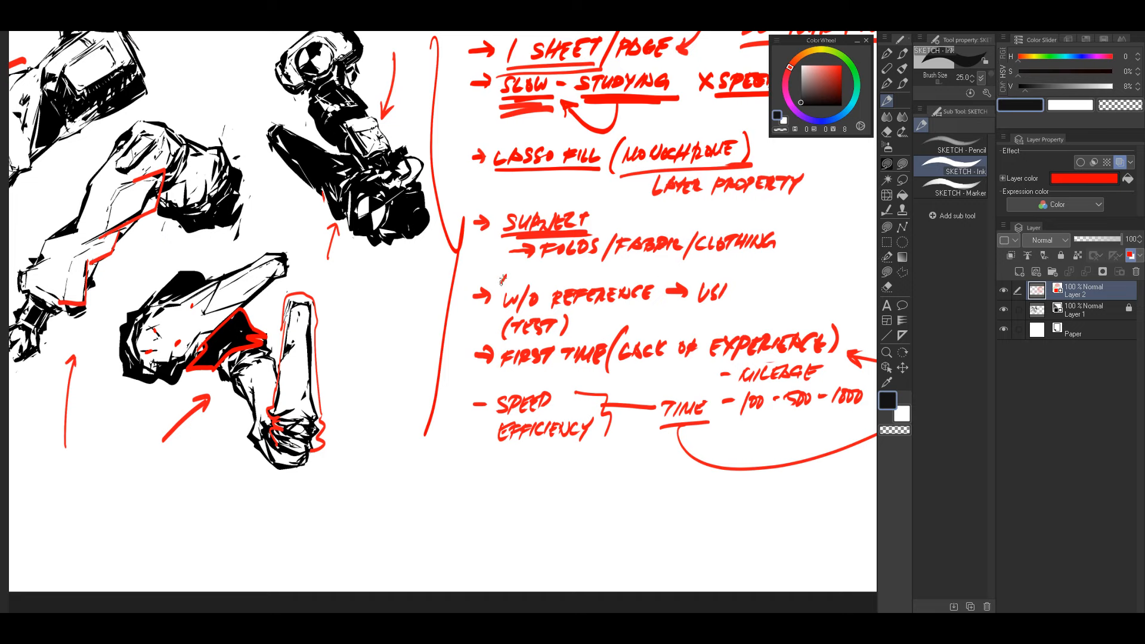
Step: Mark "W/O REFERENCE" with a circled 1 and "USI" with a circled 2, and underline "TEST" in red
drag(503, 279, 507, 275)
drag(697, 274, 695, 263)
drag(511, 340, 549, 338)
drag(616, 312, 685, 323)
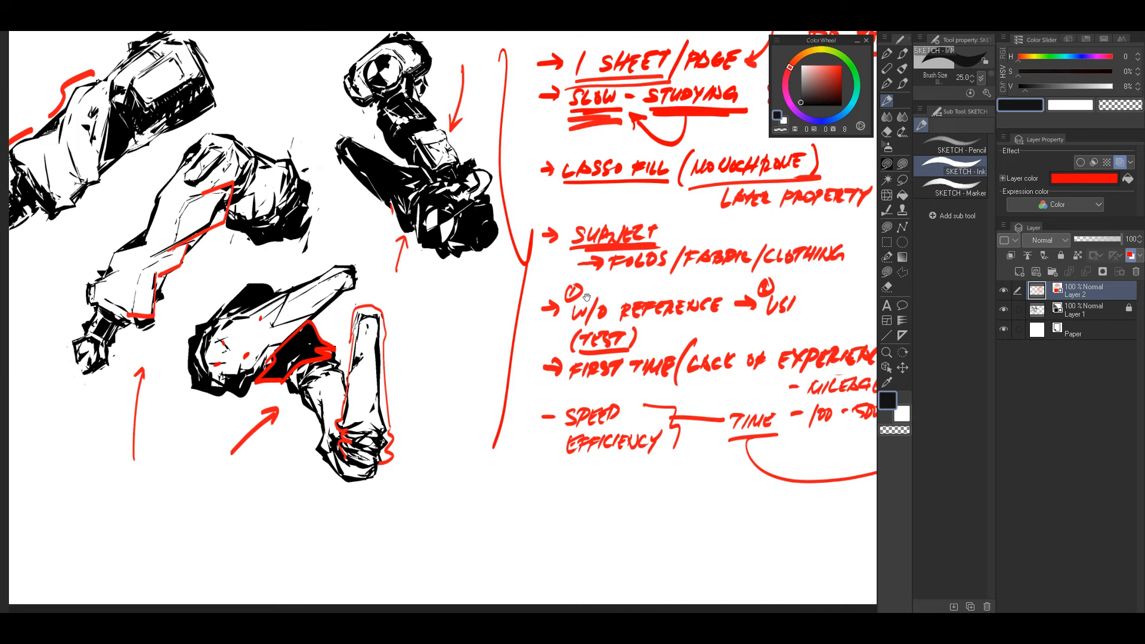
Step: Draw two short red arrows, one at the pale panel of the upper-left sketch and one at the dark leg's pale band
drag(587, 298, 696, 361)
mouse_move(525, 205)
mouse_down()
mouse_move(553, 233)
mouse_move(533, 199)
mouse_up()
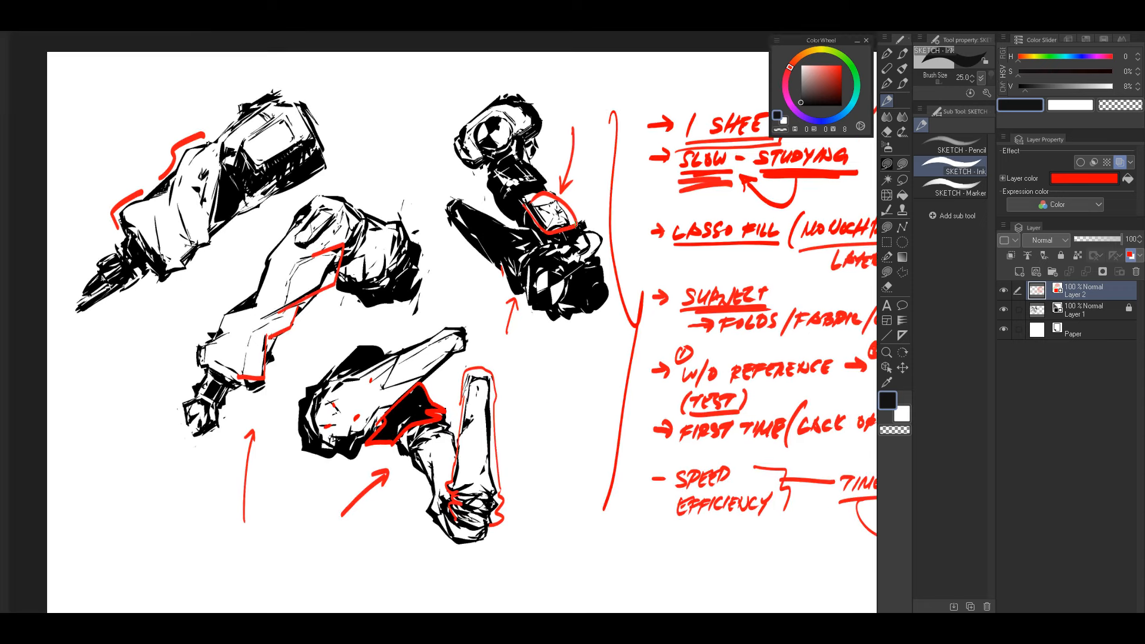
key(ctrl+z)
drag(498, 269, 546, 287)
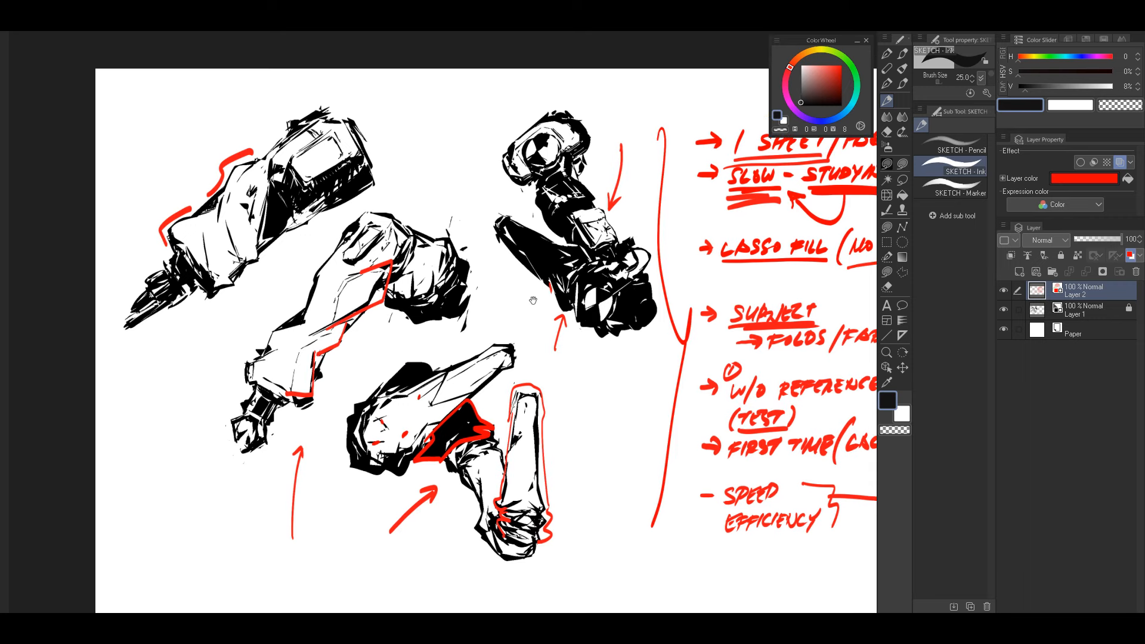
drag(376, 116, 335, 148)
drag(345, 138, 348, 149)
mouse_move(635, 212)
mouse_down()
mouse_move(617, 224)
mouse_move(600, 188)
mouse_up()
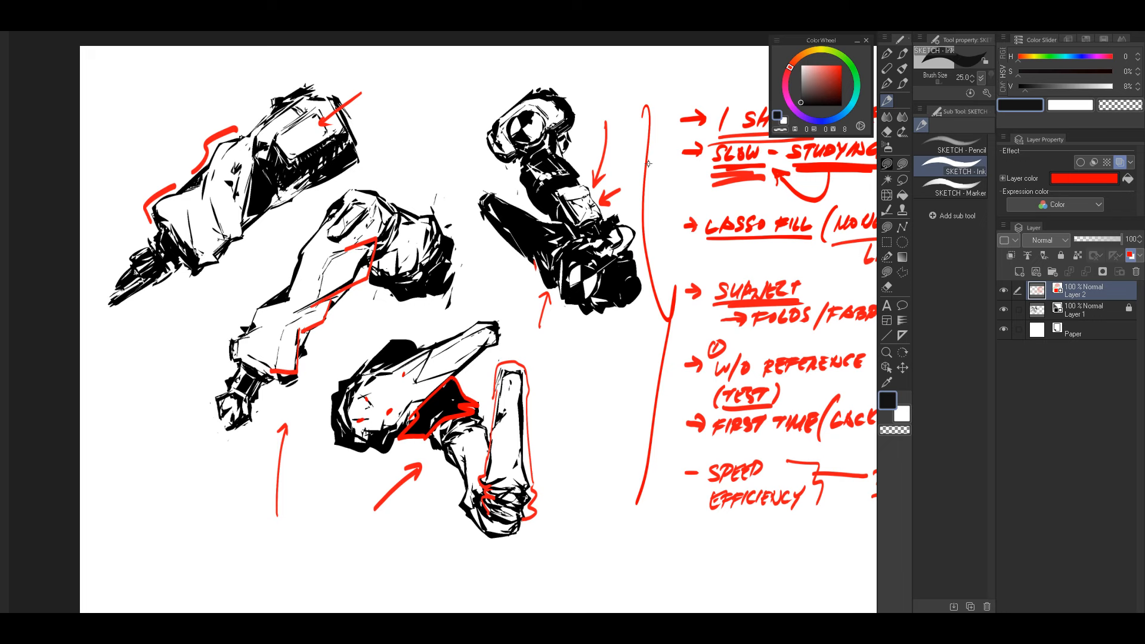
Step: Handwrite "- NATURAL" in red beneath the "EFFICIENCY" note, discarding the first strokes
drag(574, 379, 626, 349)
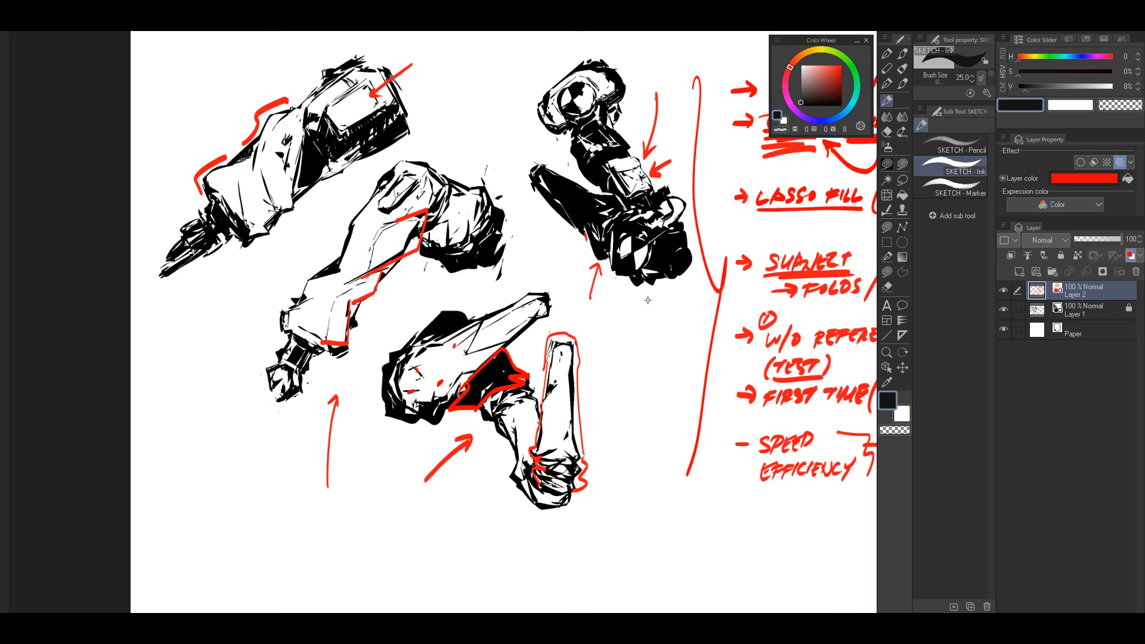
drag(643, 329, 679, 327)
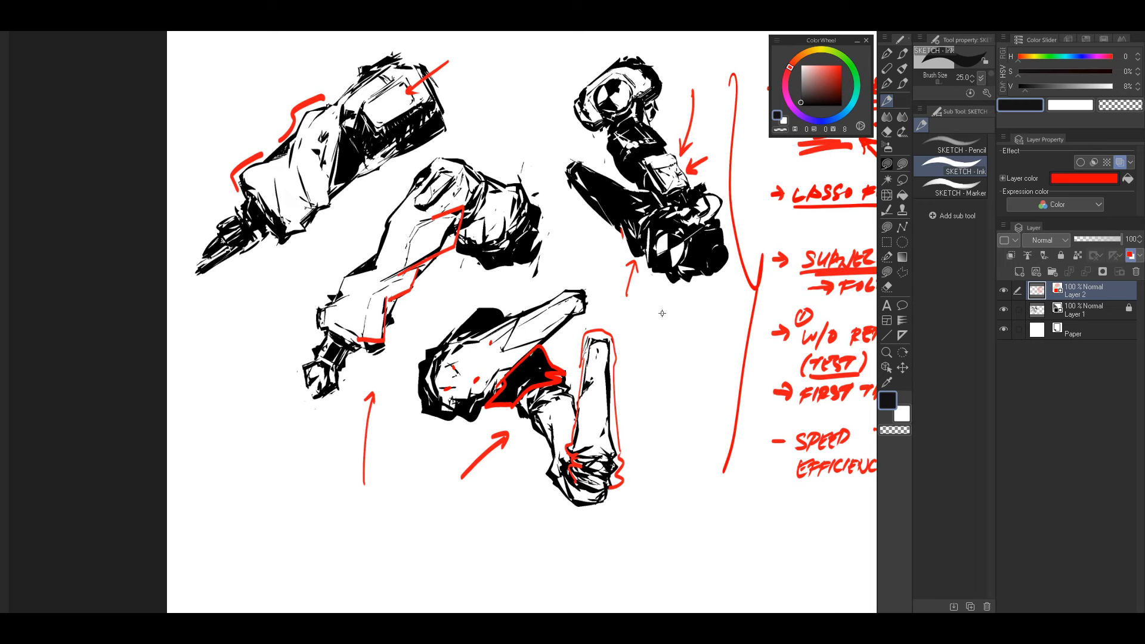
drag(752, 305, 589, 345)
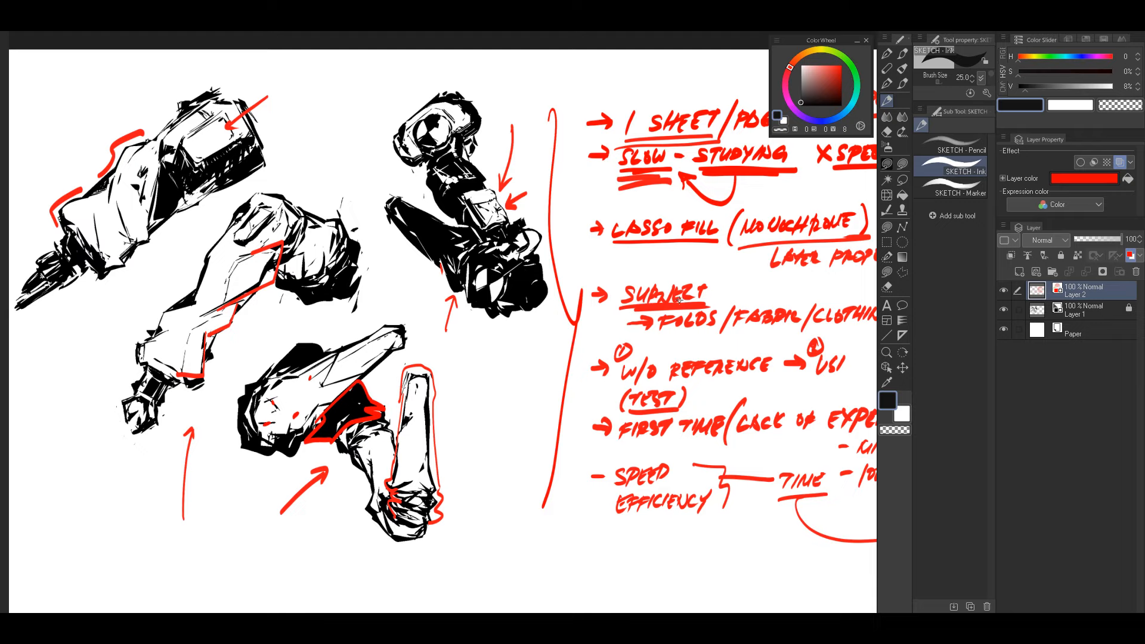
drag(577, 430, 623, 387)
drag(709, 412, 686, 312)
mouse_move(577, 403)
mouse_down()
mouse_move(637, 395)
mouse_move(626, 412)
mouse_up()
key(ctrl+z)
key(ctrl+z)
key(ctrl+z)
drag(622, 399, 640, 408)
mouse_move(646, 395)
mouse_down()
mouse_move(642, 406)
mouse_move(691, 403)
mouse_move(662, 363)
mouse_up()
drag(745, 353, 641, 347)
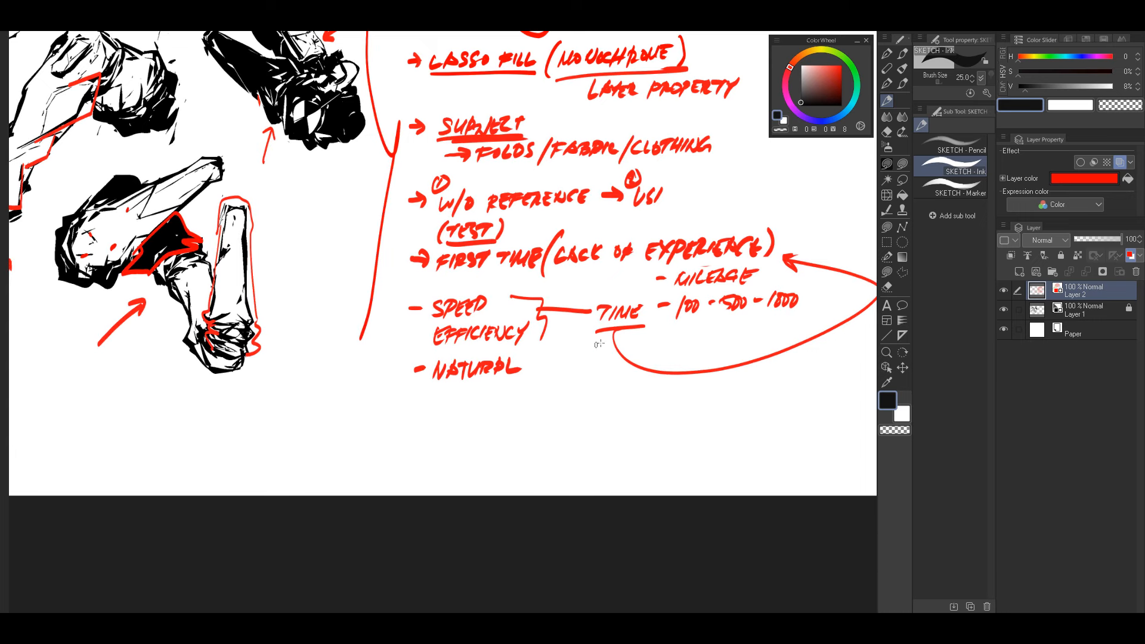
mouse_move(590, 342)
mouse_down()
mouse_move(615, 356)
mouse_move(832, 323)
mouse_move(671, 368)
mouse_move(550, 358)
mouse_move(821, 364)
mouse_up()
key(ctrl+z)
key(ctrl+z)
key(ctrl+z)
mouse_move(607, 377)
mouse_down()
mouse_move(814, 365)
mouse_move(625, 385)
mouse_move(694, 392)
mouse_up()
key(ctrl+z)
key(ctrl+z)
Step: Draw a long wavy red line beneath the "TIME" curve and loop an arrow from it back to "NATURAL"
mouse_move(601, 378)
mouse_down()
mouse_move(752, 385)
mouse_move(826, 367)
mouse_up()
mouse_move(703, 396)
mouse_down()
mouse_move(571, 356)
mouse_move(534, 363)
mouse_move(543, 373)
mouse_up()
scroll(756, 325, up, 1)
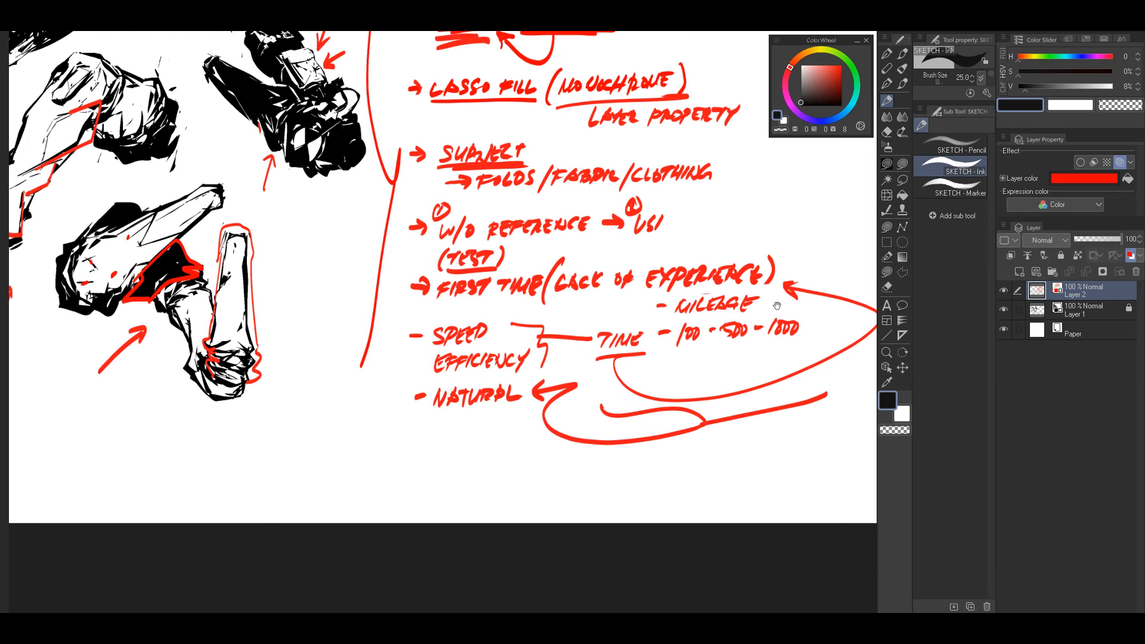
drag(604, 397, 779, 478)
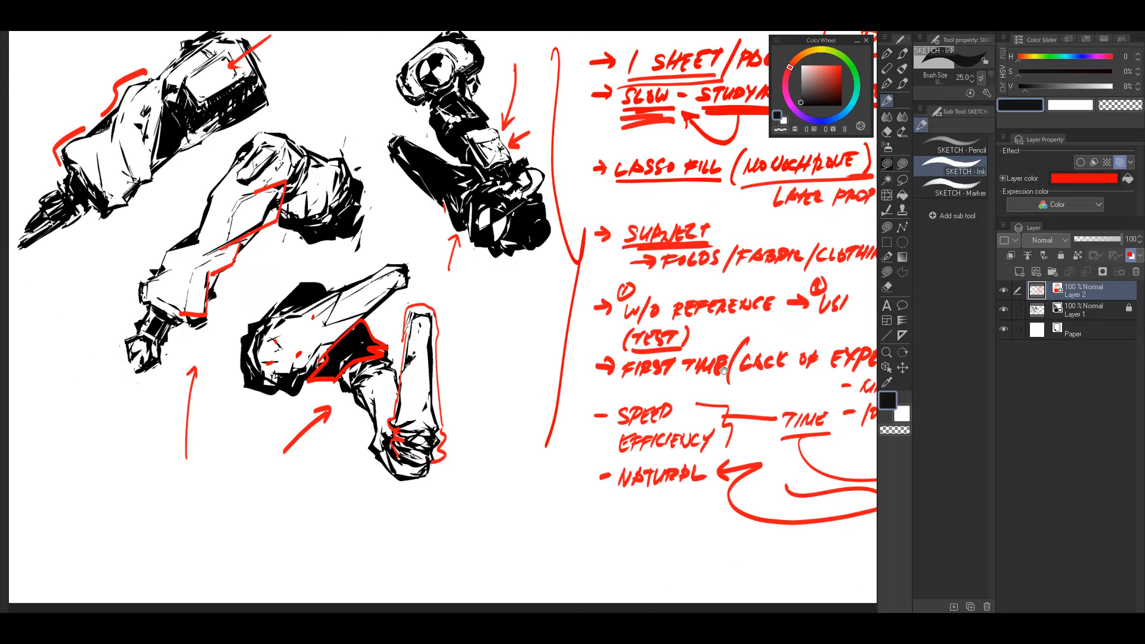
drag(763, 360, 771, 432)
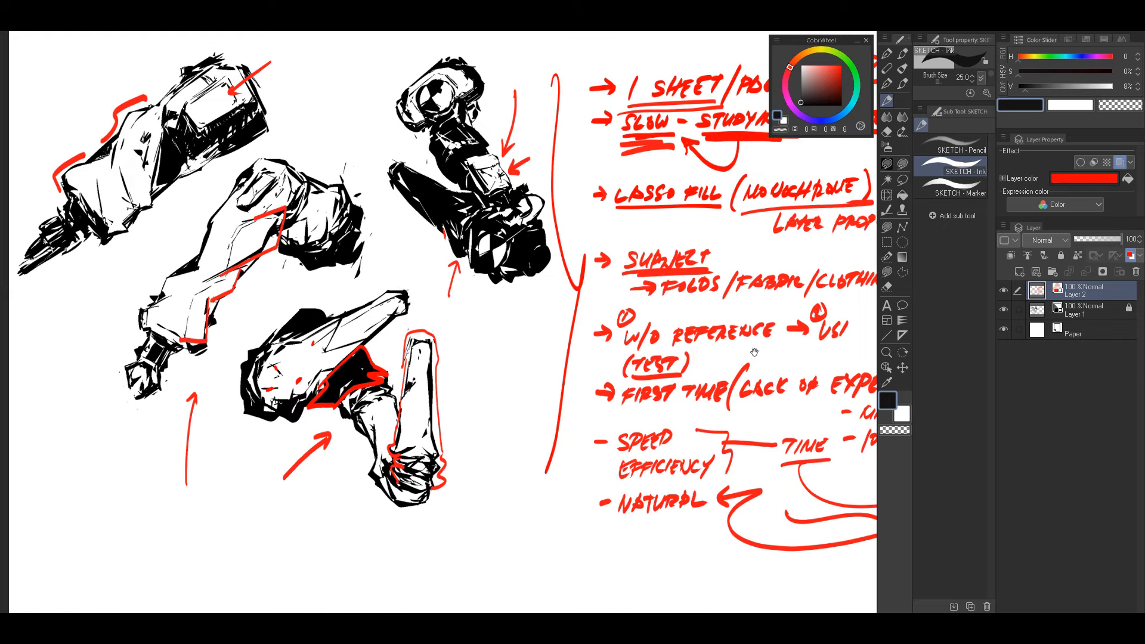
drag(752, 365, 788, 371)
mouse_move(589, 345)
mouse_down()
mouse_move(690, 354)
mouse_move(696, 368)
mouse_up()
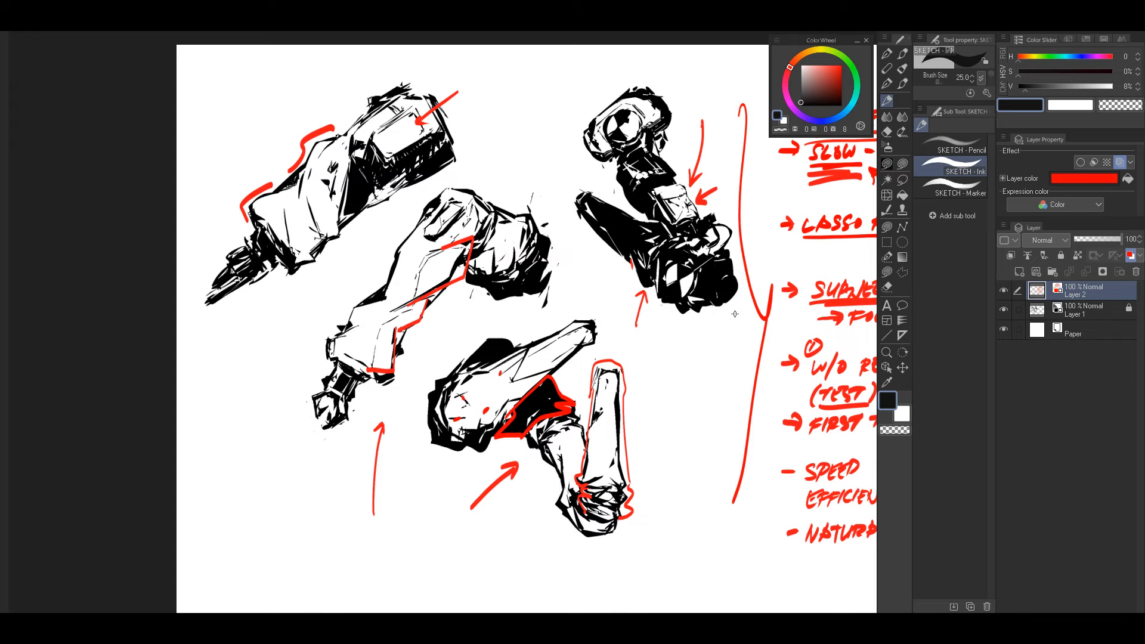
drag(742, 333, 643, 330)
drag(610, 369, 584, 371)
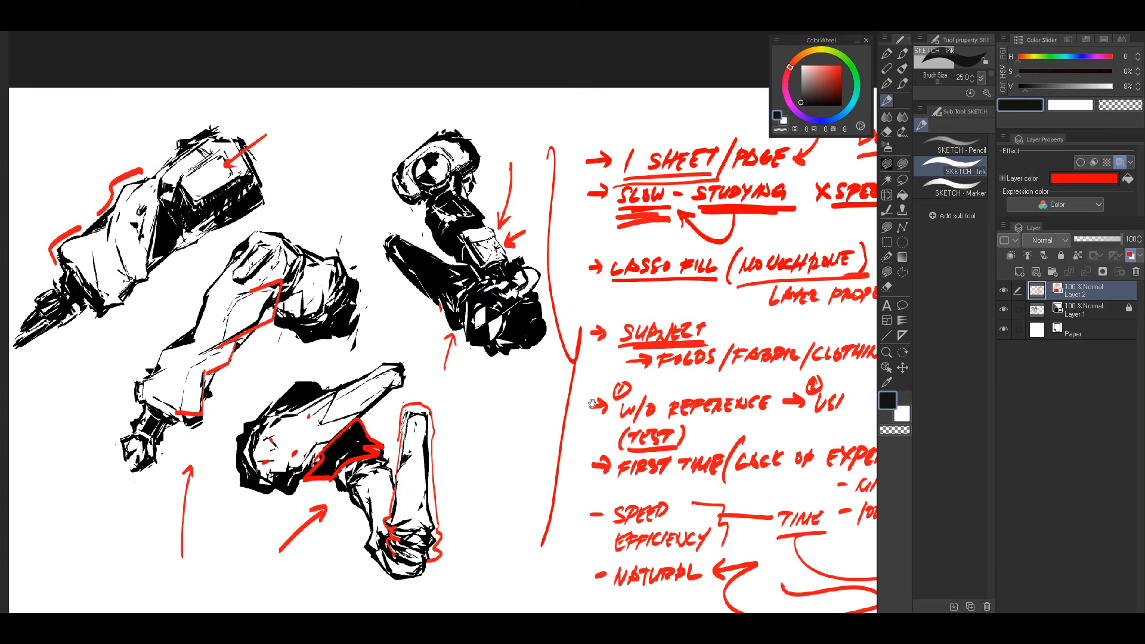
drag(716, 355, 782, 347)
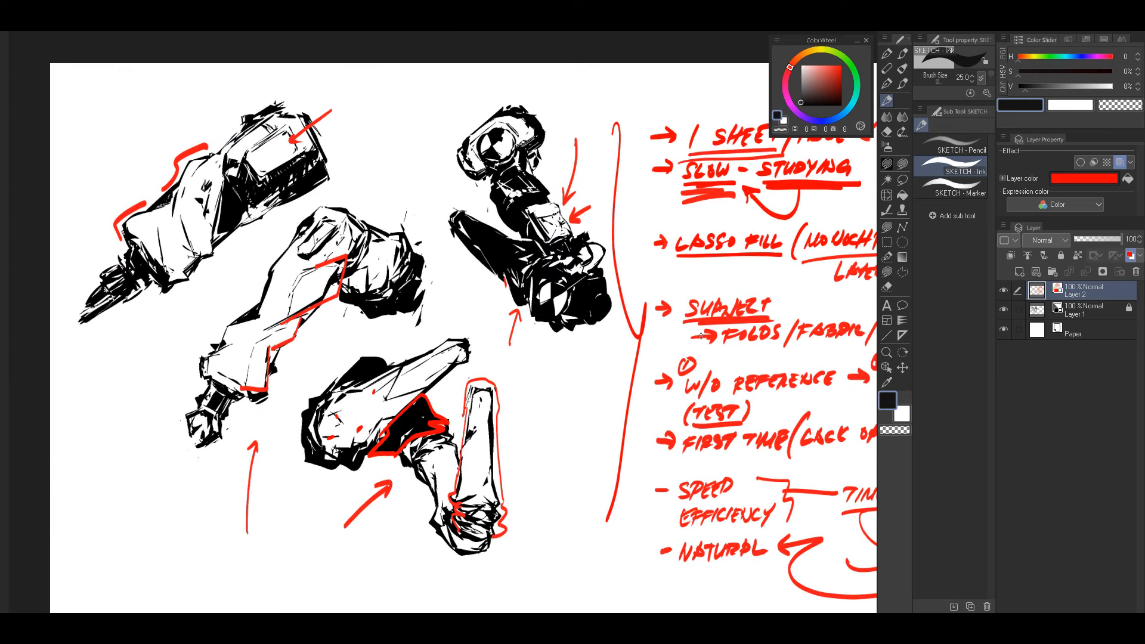
drag(613, 431, 559, 370)
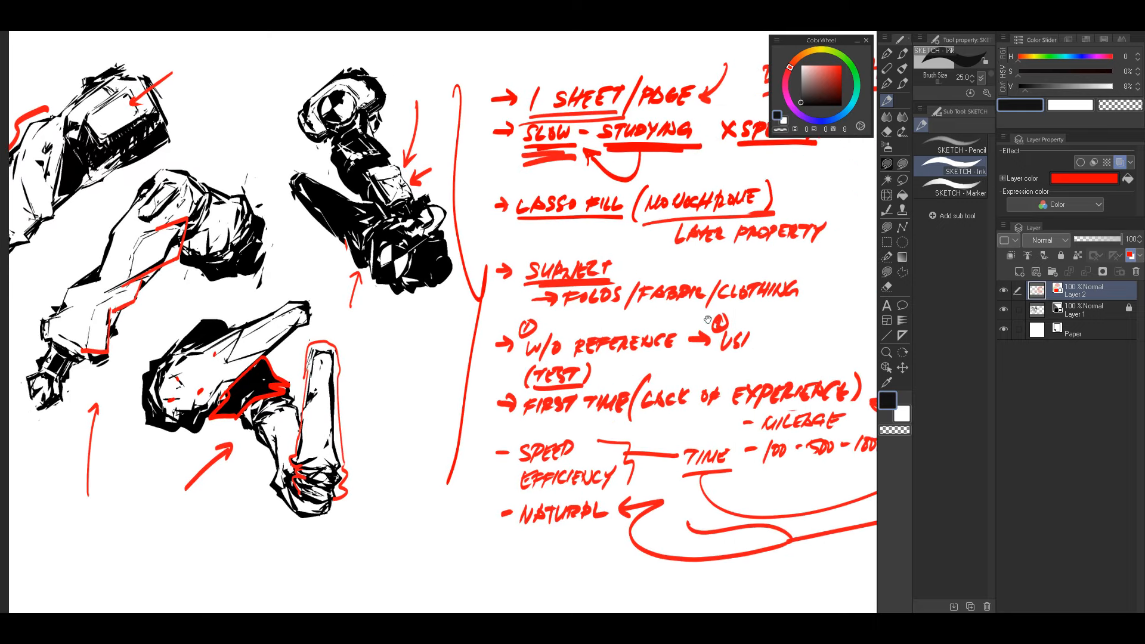
Step: Complete the second numbered note in red so that it reads "USING REFERENCE"
mouse_move(800, 349)
mouse_down()
mouse_move(696, 326)
mouse_move(710, 347)
mouse_move(748, 280)
mouse_move(683, 358)
mouse_up()
key(ctrl+z)
mouse_move(615, 329)
mouse_down()
mouse_move(626, 313)
mouse_move(633, 327)
mouse_move(725, 319)
mouse_up()
drag(726, 327, 738, 315)
drag(743, 317, 752, 325)
drag(747, 321, 755, 315)
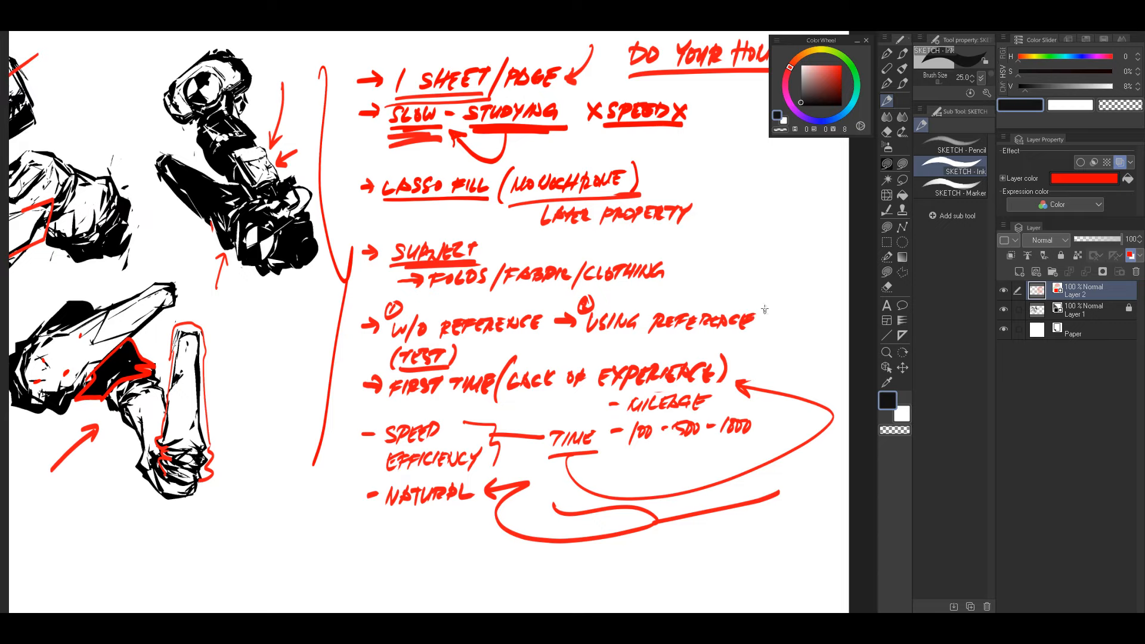
mouse_move(637, 336)
mouse_down()
mouse_move(867, 328)
mouse_move(709, 340)
mouse_up()
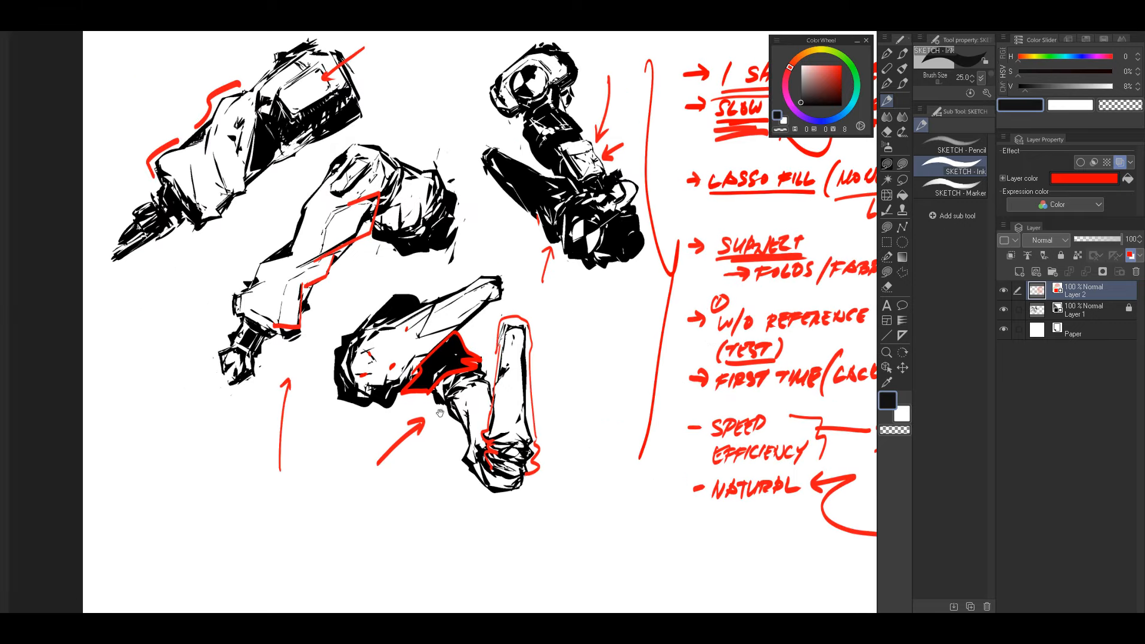
drag(520, 384, 522, 383)
drag(520, 358, 560, 368)
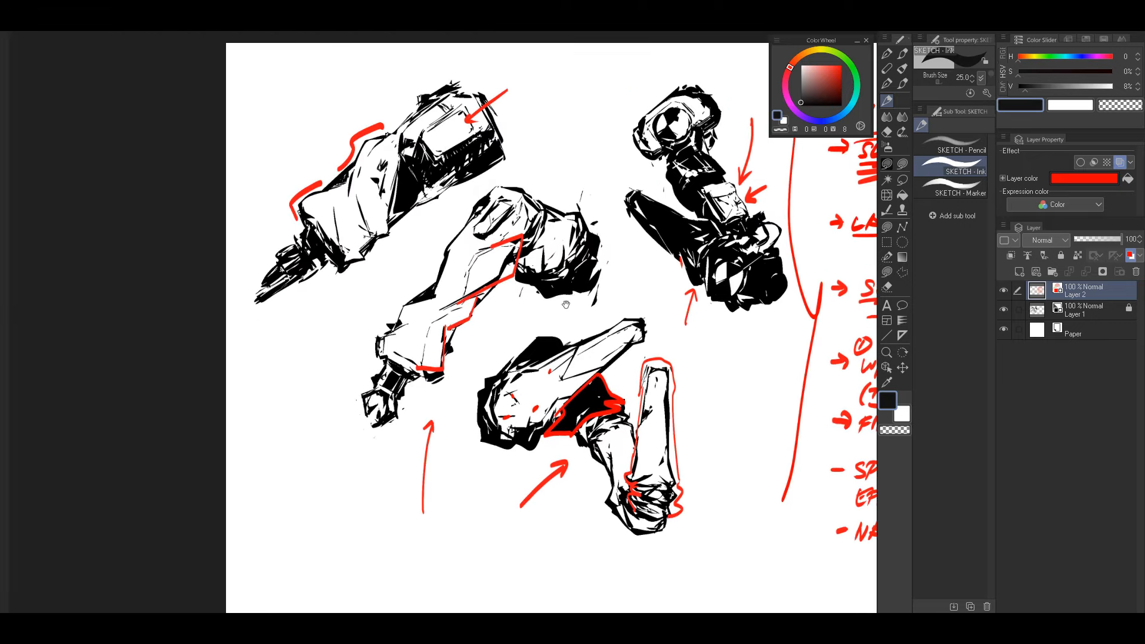
drag(682, 389, 644, 372)
drag(637, 417, 649, 336)
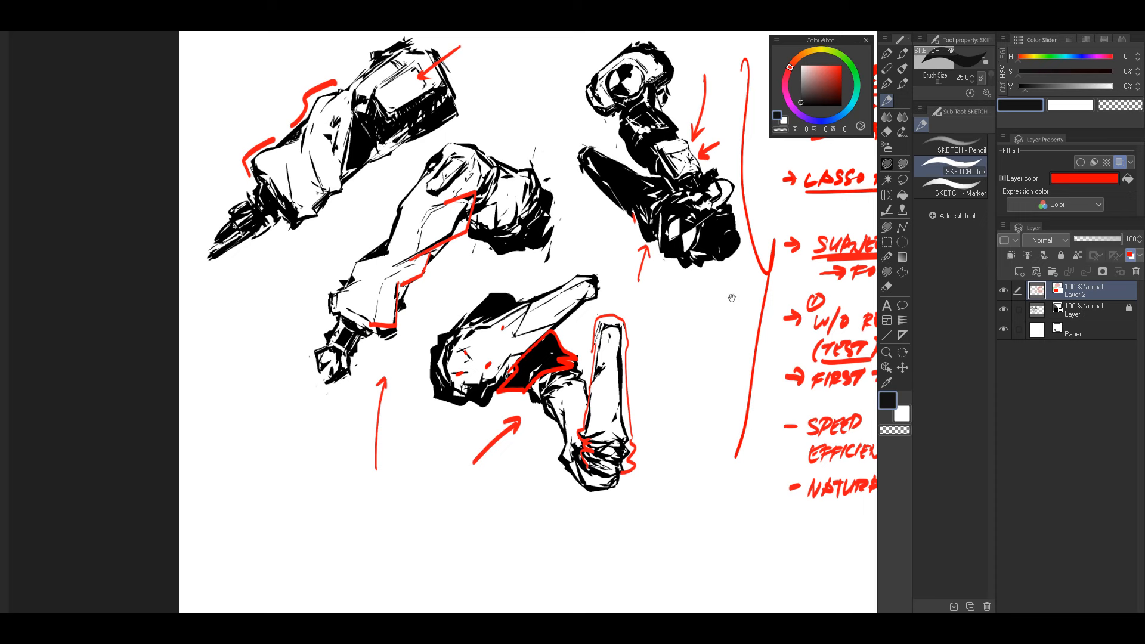
mouse_move(698, 311)
mouse_down()
mouse_move(686, 332)
mouse_move(714, 339)
mouse_move(704, 339)
mouse_up()
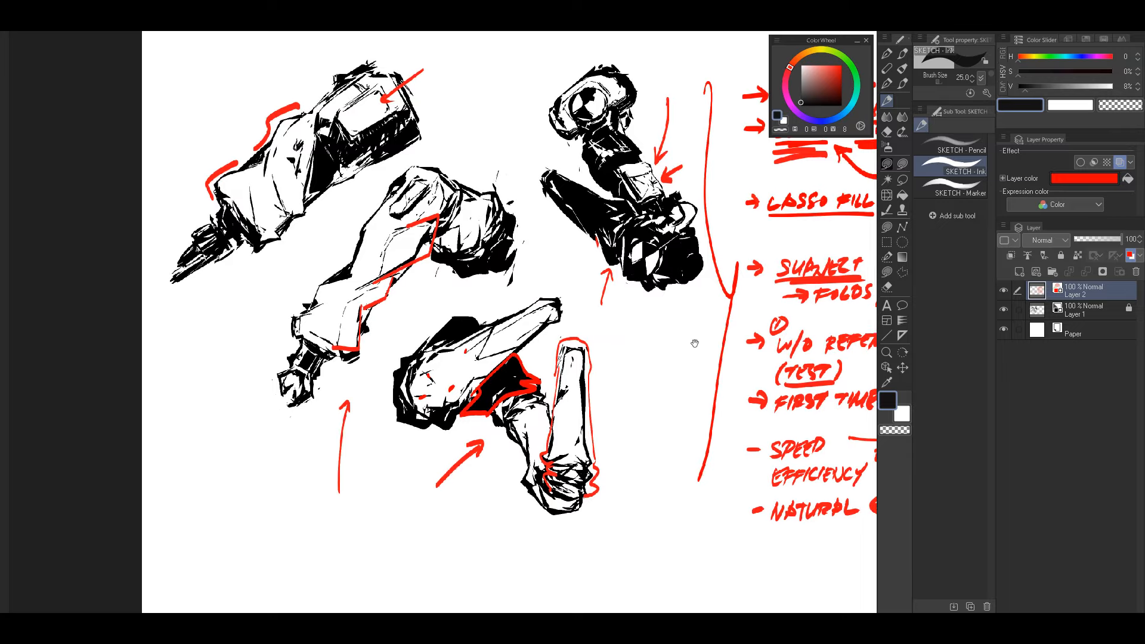
mouse_move(788, 331)
mouse_down()
mouse_move(726, 345)
mouse_move(742, 332)
mouse_move(753, 352)
mouse_move(638, 371)
mouse_move(656, 382)
mouse_move(684, 369)
mouse_up()
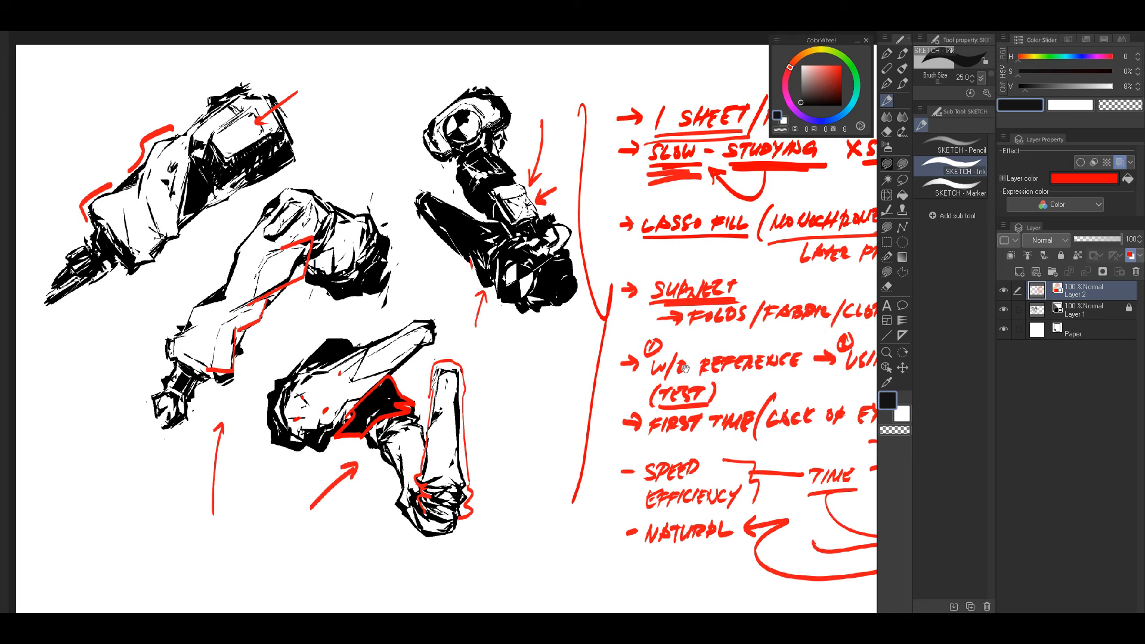
drag(634, 457, 582, 440)
drag(734, 357, 718, 409)
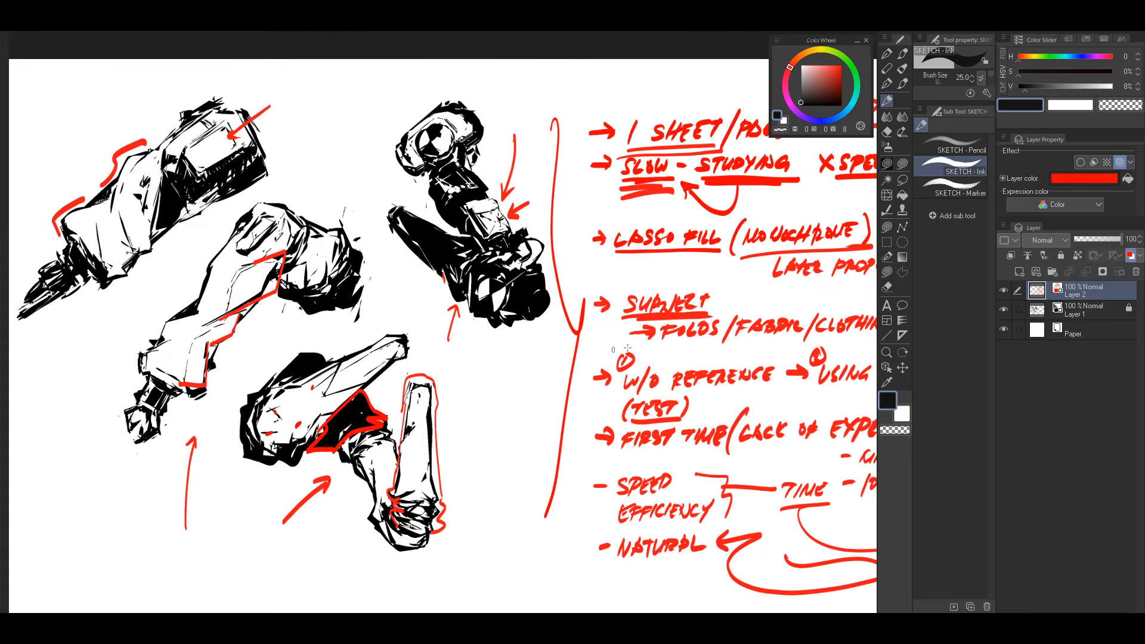
drag(713, 345, 367, 437)
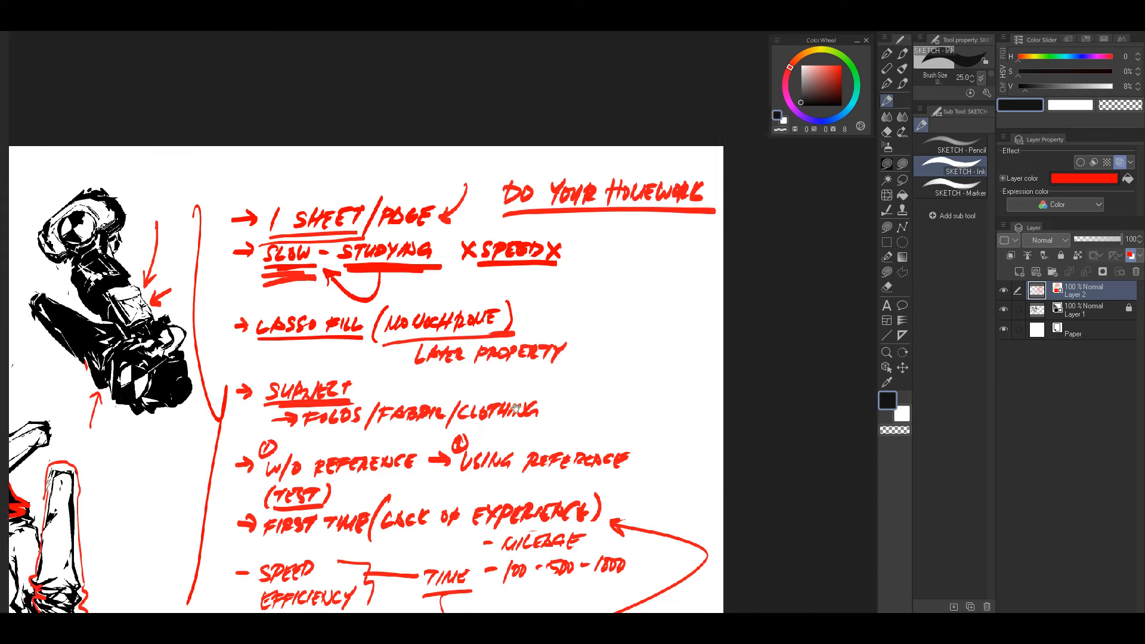
drag(432, 381, 789, 297)
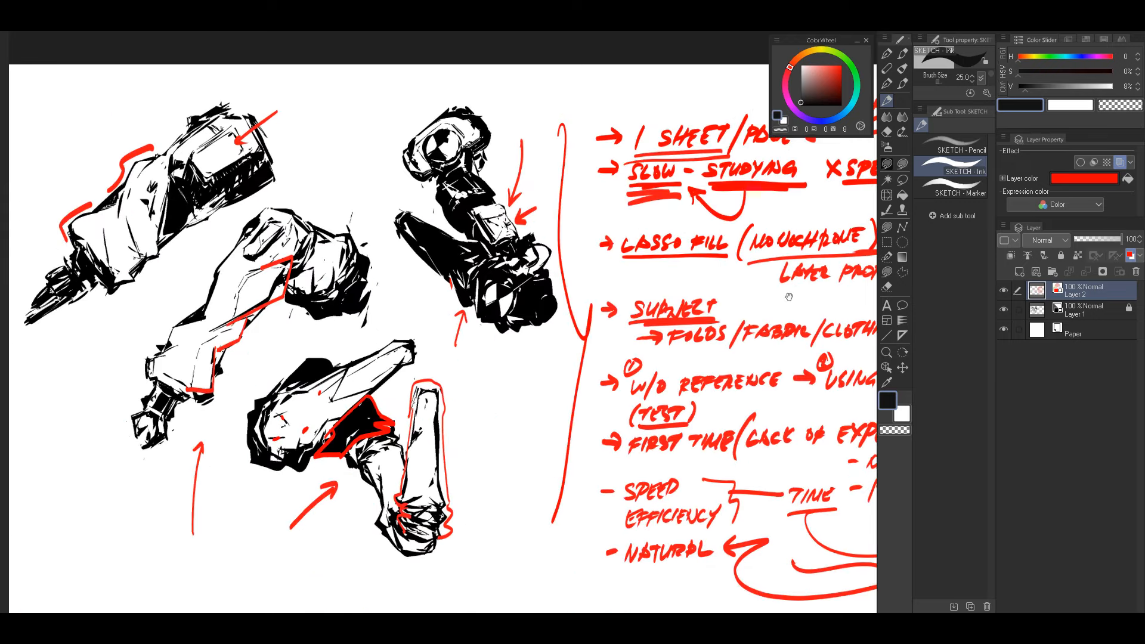
Step: Draw a thick red arrow pointing at the underside of the upper-left sketch, using brush size 30
drag(578, 410, 670, 380)
mouse_move(737, 323)
mouse_down()
mouse_move(708, 338)
mouse_move(720, 351)
mouse_move(549, 376)
mouse_move(663, 386)
mouse_move(636, 366)
mouse_up()
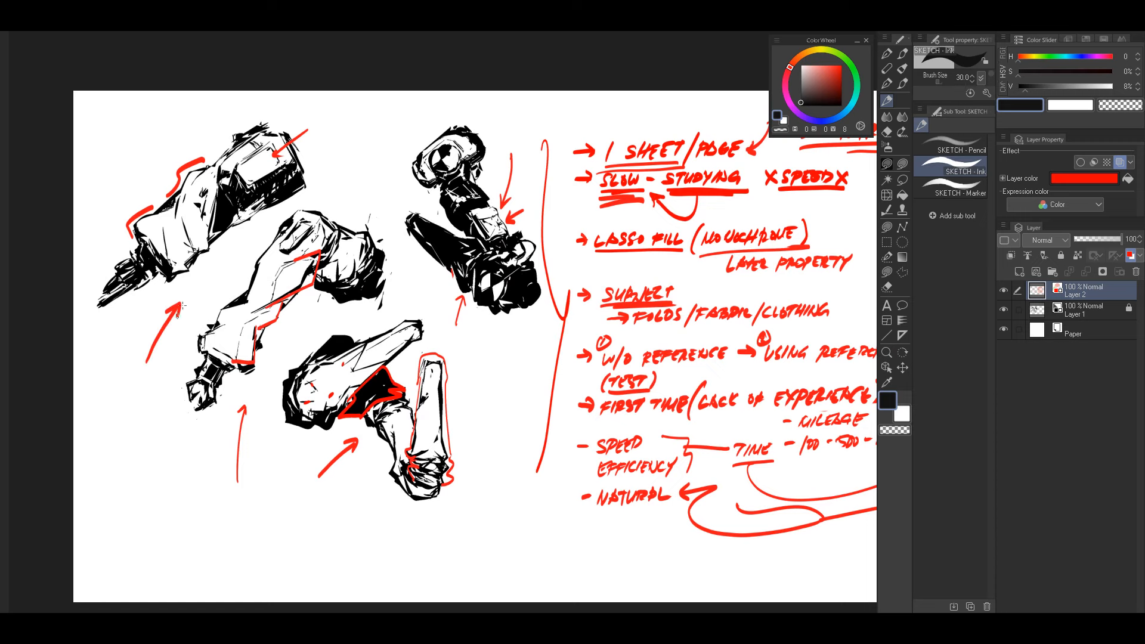
drag(567, 371, 642, 335)
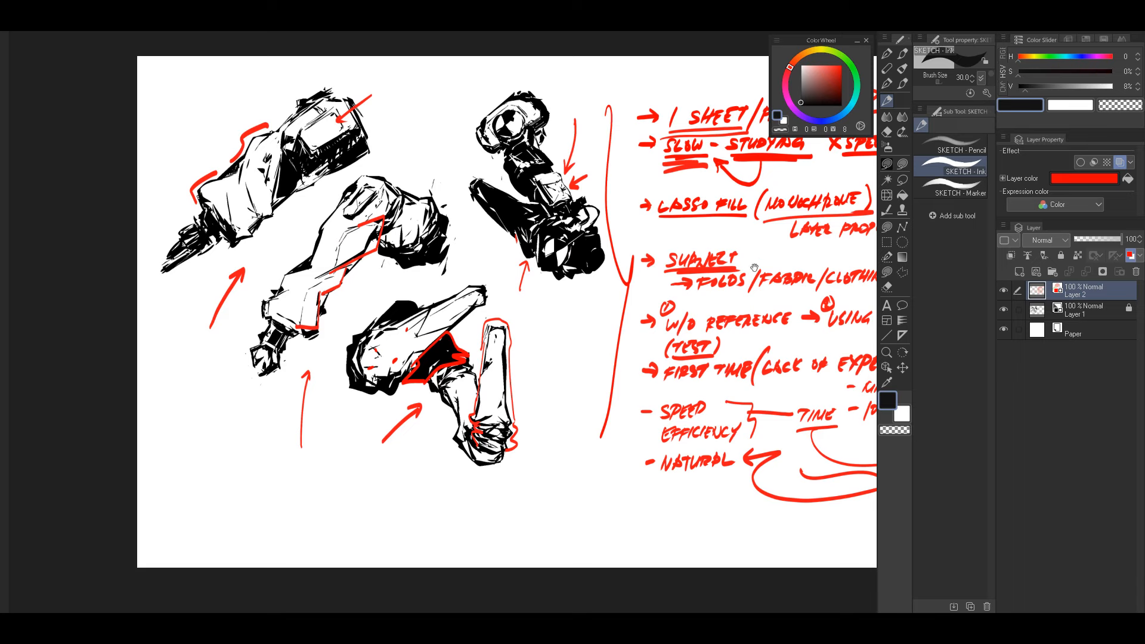
drag(735, 296, 695, 323)
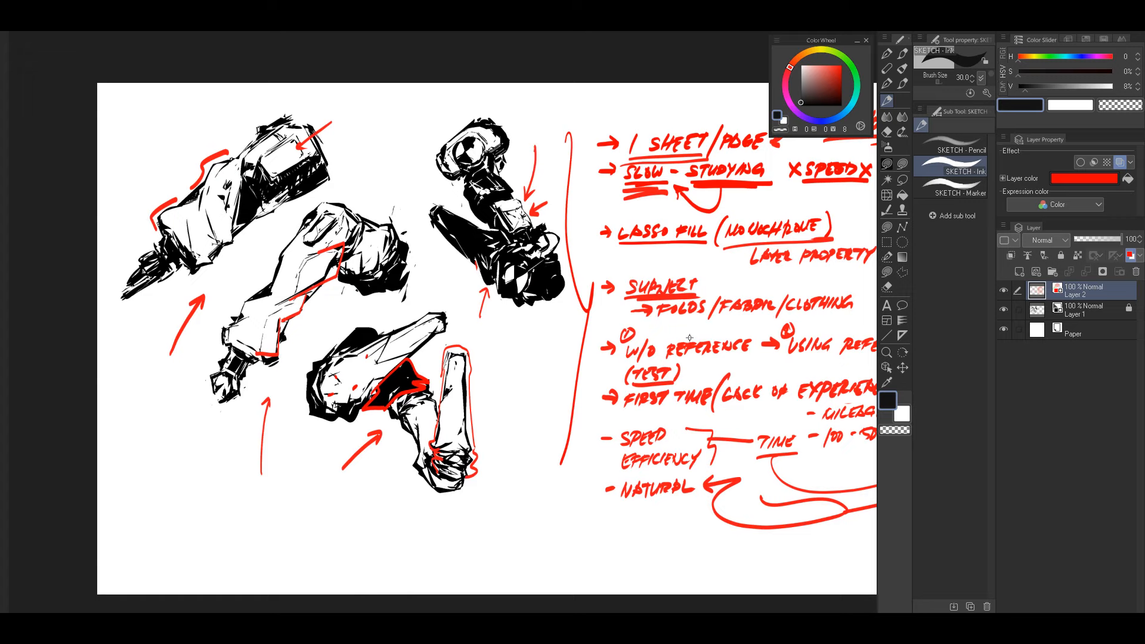
Step: Draw a short red arrow bullet in the blank space below the "NATURAL" note
mouse_move(690, 338)
mouse_down()
mouse_move(658, 319)
mouse_move(686, 322)
mouse_move(673, 323)
mouse_up()
drag(587, 340, 703, 362)
drag(786, 444, 693, 300)
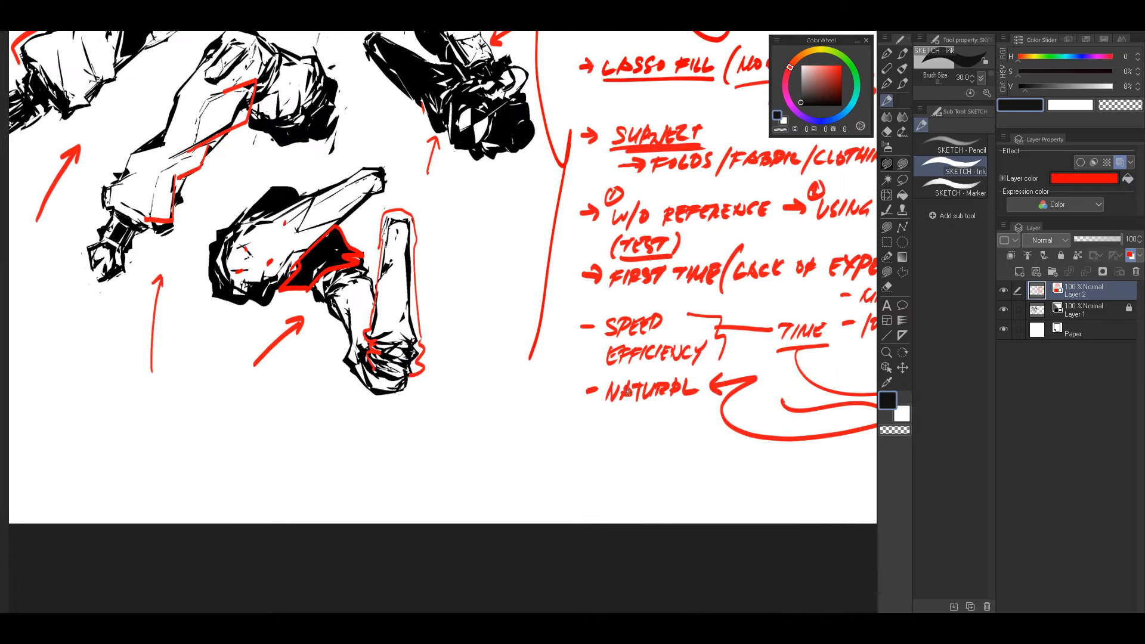
mouse_move(587, 474)
mouse_down()
mouse_move(596, 473)
mouse_move(590, 482)
mouse_up()
mouse_move(611, 340)
mouse_down()
mouse_move(651, 430)
mouse_move(682, 458)
mouse_up()
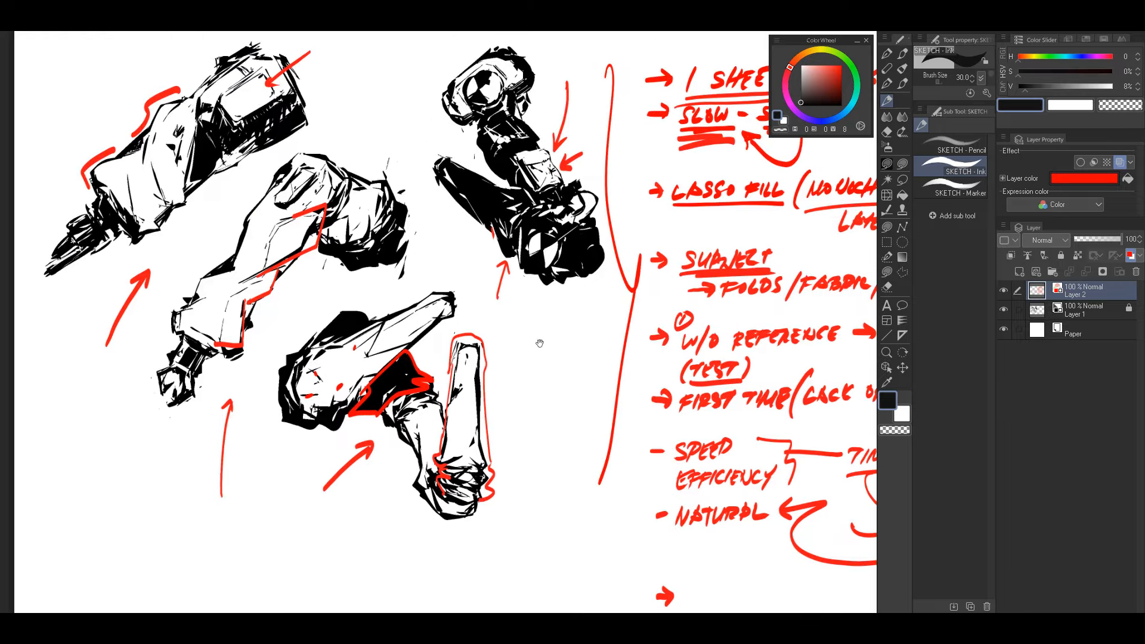
drag(539, 343, 640, 441)
drag(667, 368, 652, 351)
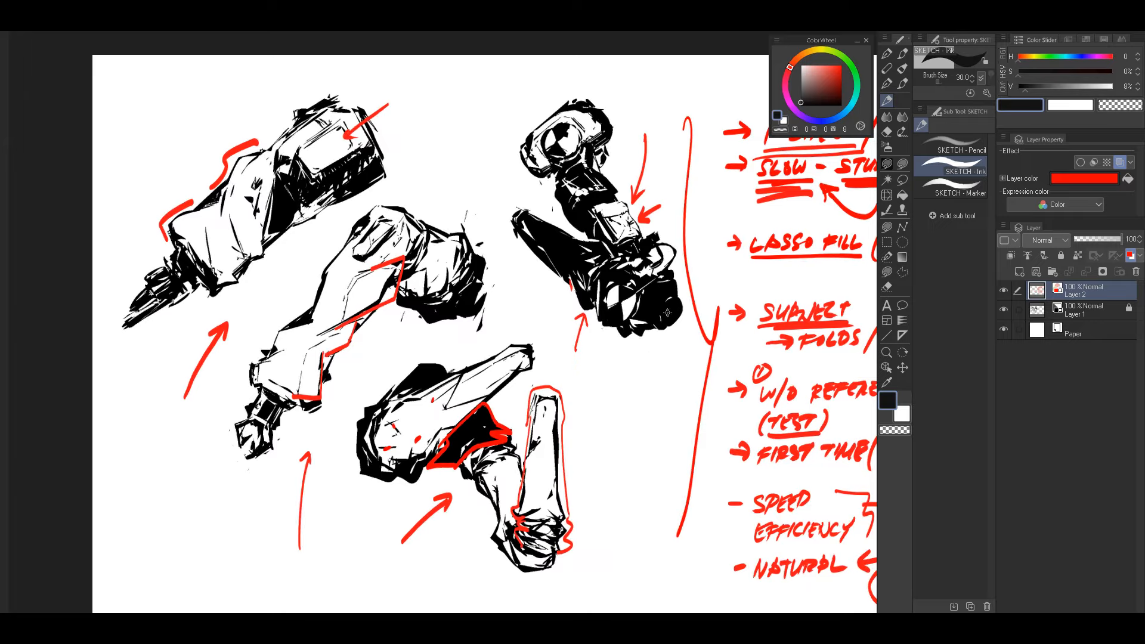
key(ctrl+alt+space)
click(703, 326)
drag(704, 326, 713, 327)
drag(538, 374, 529, 345)
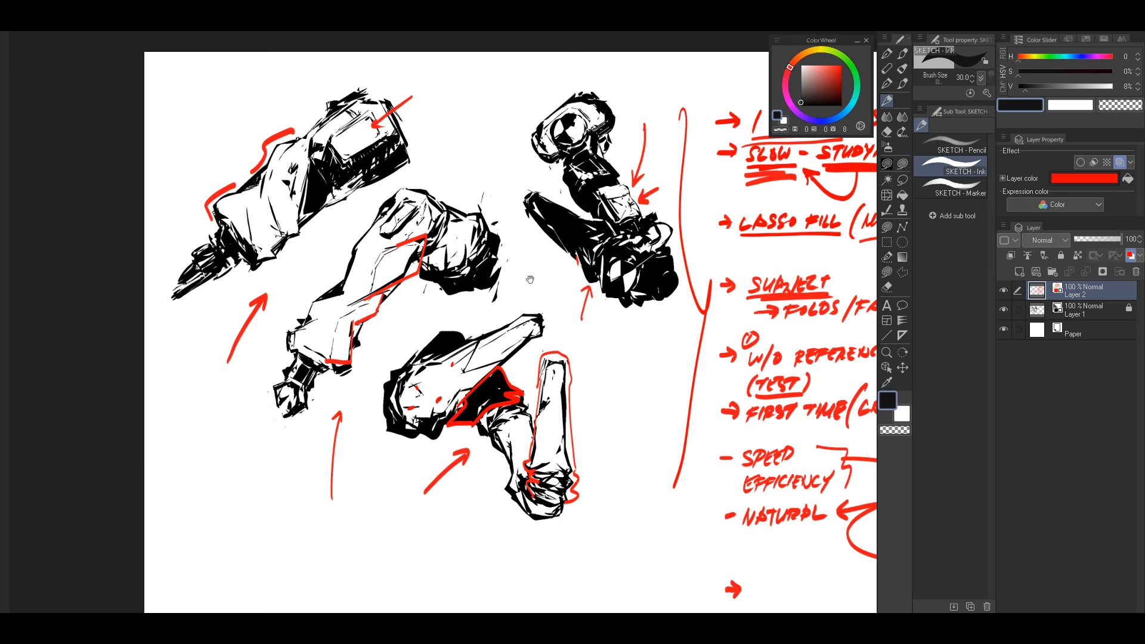
mouse_move(489, 119)
mouse_down()
mouse_move(662, 304)
mouse_move(412, 144)
mouse_up()
key(ctrl+z)
drag(697, 318, 663, 323)
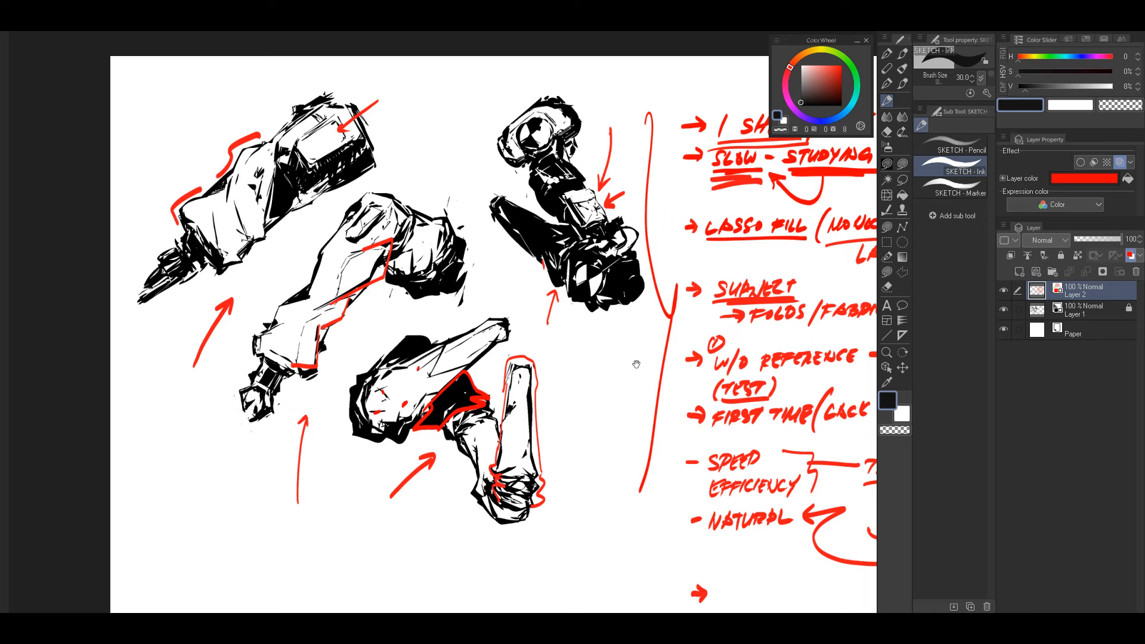
mouse_move(617, 380)
mouse_down()
mouse_move(600, 388)
mouse_move(637, 358)
mouse_up()
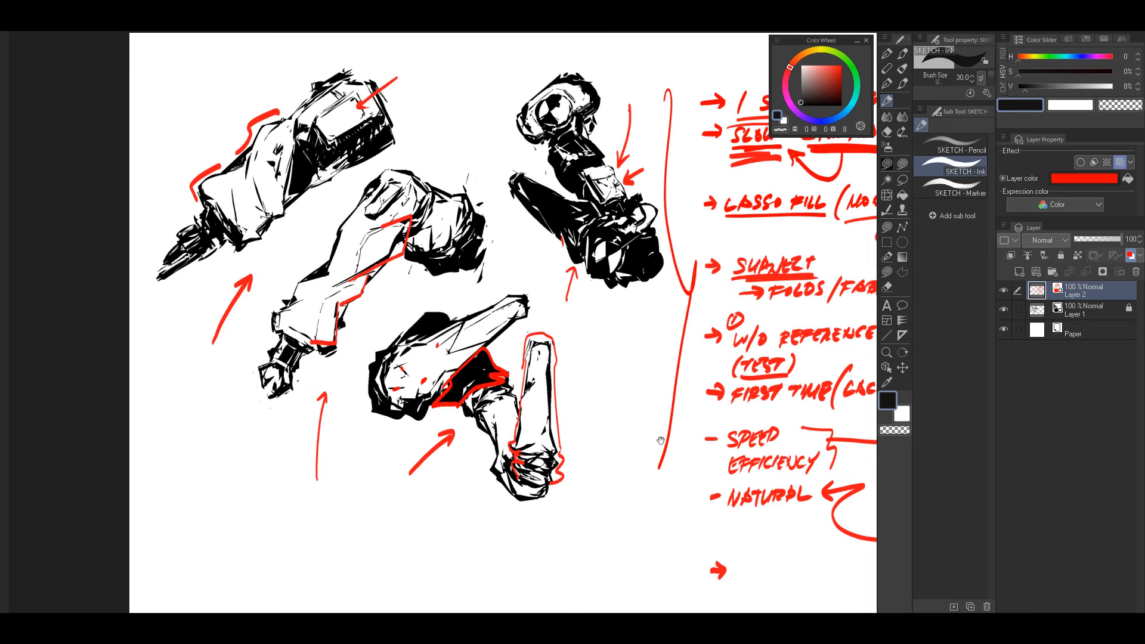
mouse_move(687, 339)
mouse_down()
mouse_move(667, 329)
mouse_move(620, 381)
mouse_up()
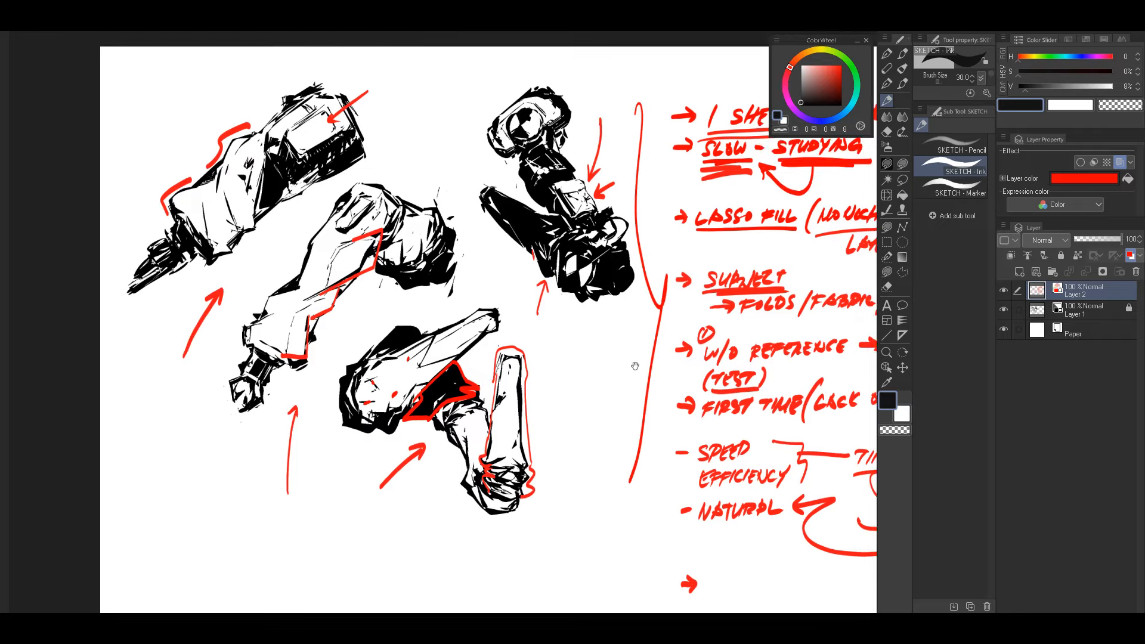
drag(612, 436, 606, 425)
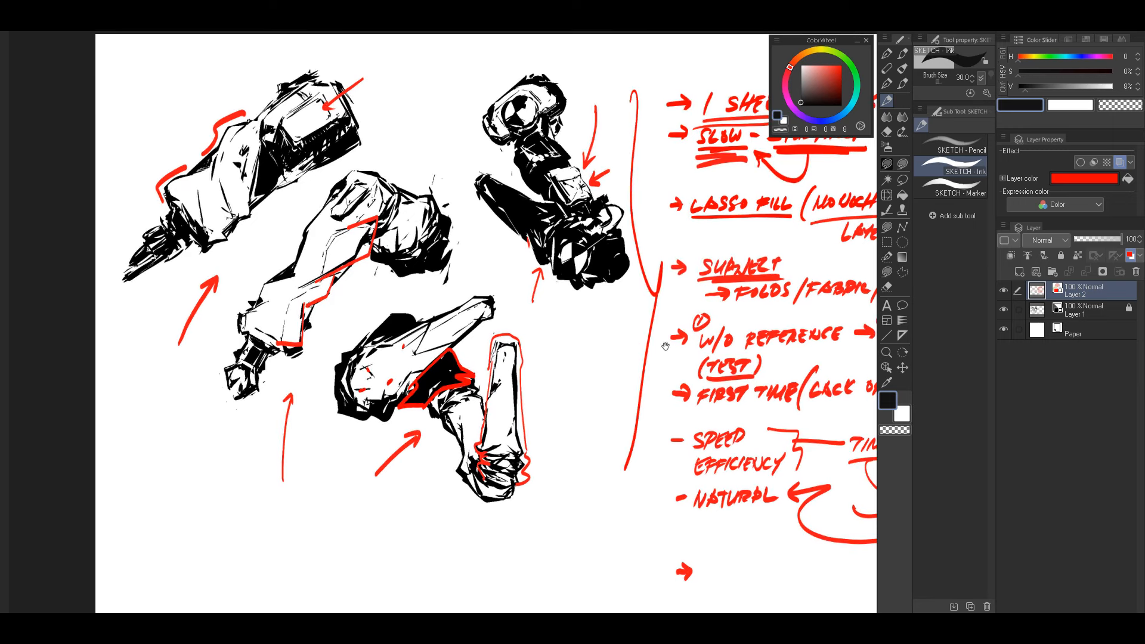
drag(666, 346, 660, 357)
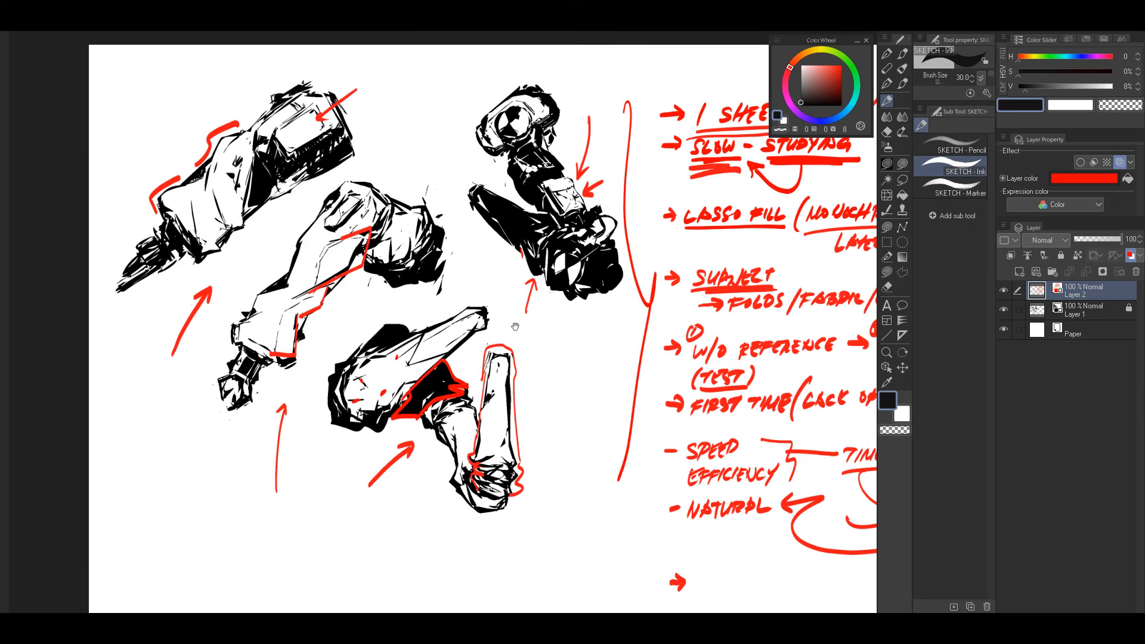
drag(689, 338, 661, 341)
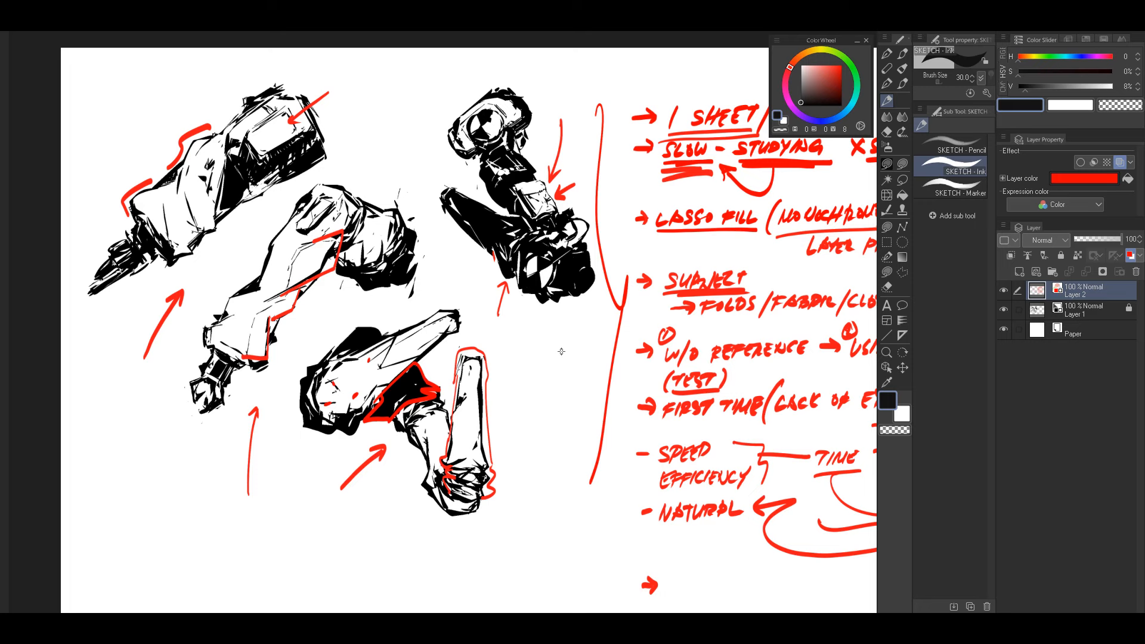
mouse_move(501, 338)
mouse_down()
mouse_move(521, 340)
mouse_move(510, 369)
mouse_up()
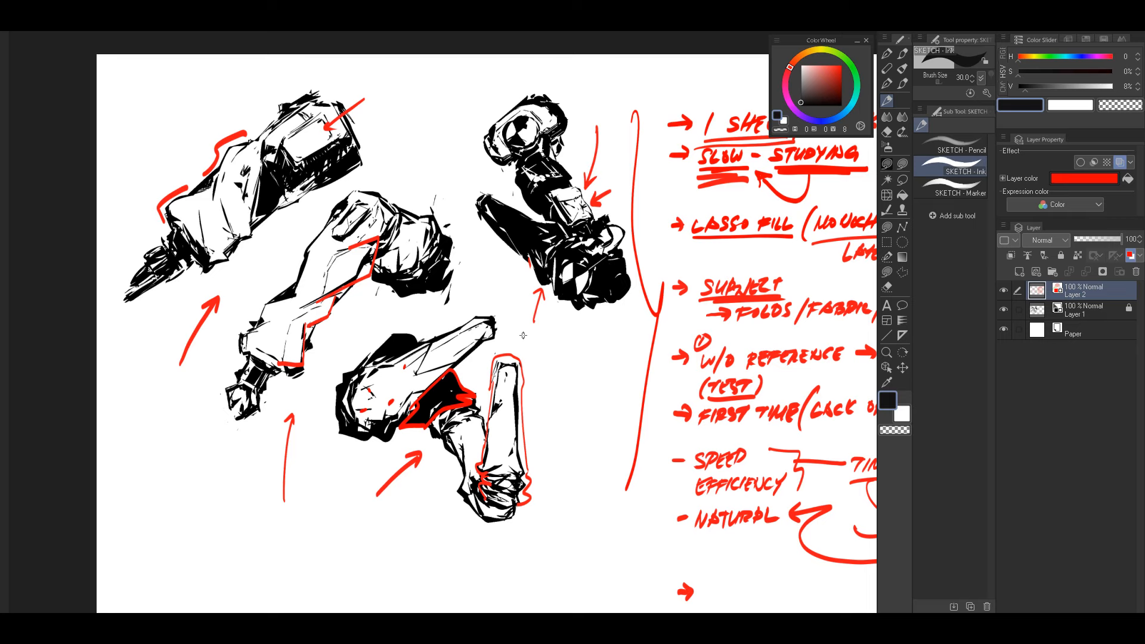
drag(541, 435, 546, 405)
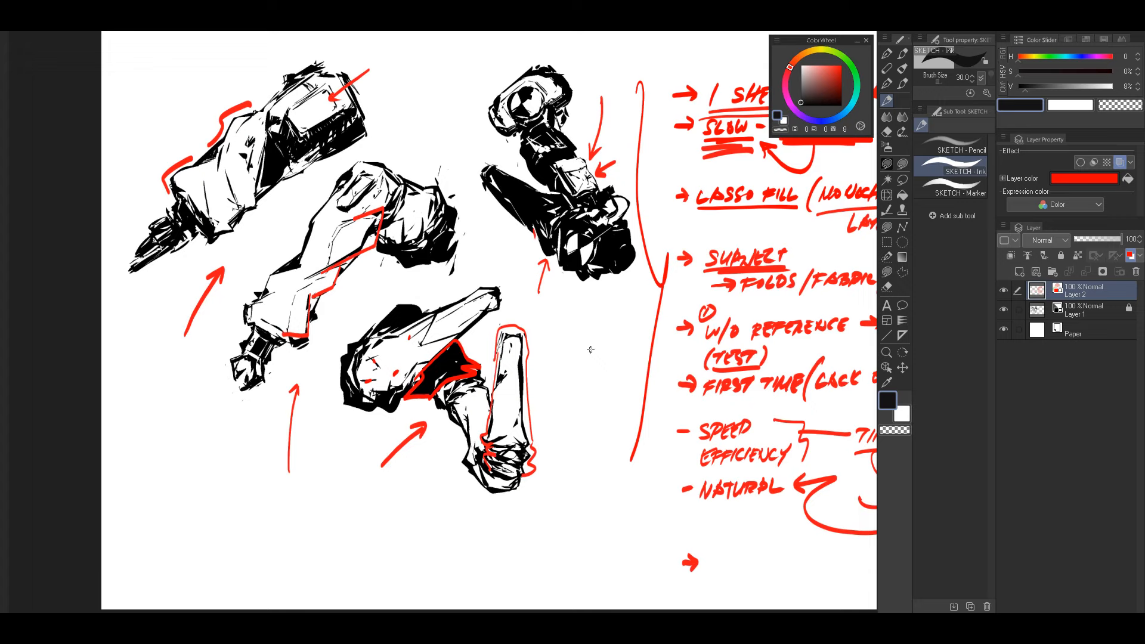
drag(645, 322, 528, 416)
mouse_move(725, 334)
mouse_down()
mouse_move(712, 361)
mouse_move(728, 351)
mouse_up()
drag(617, 390, 606, 352)
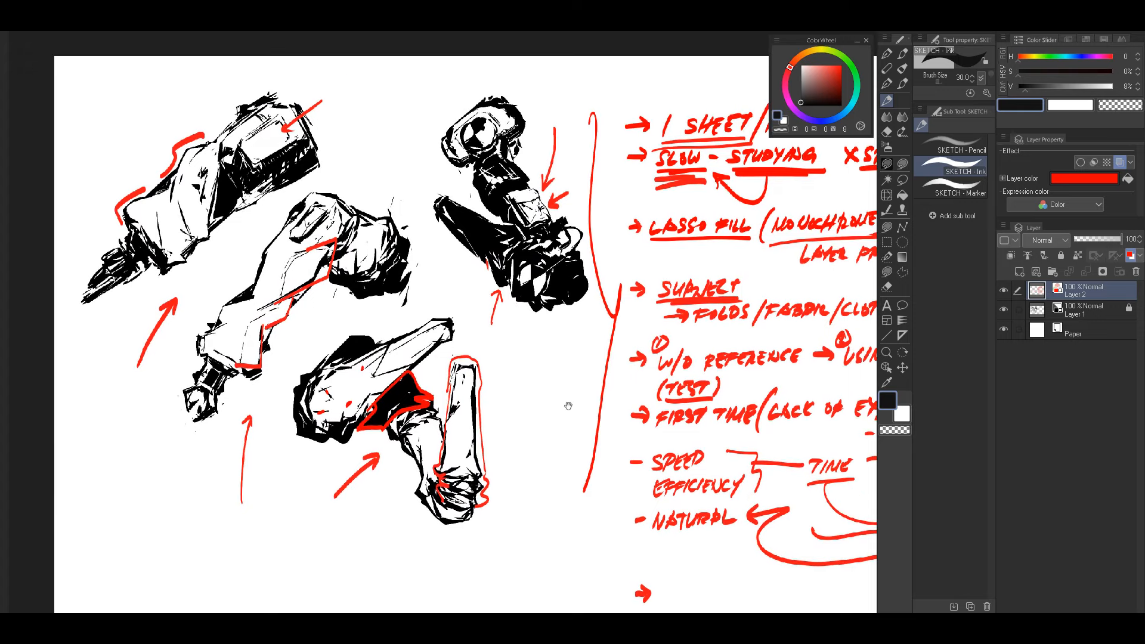
drag(598, 410, 624, 393)
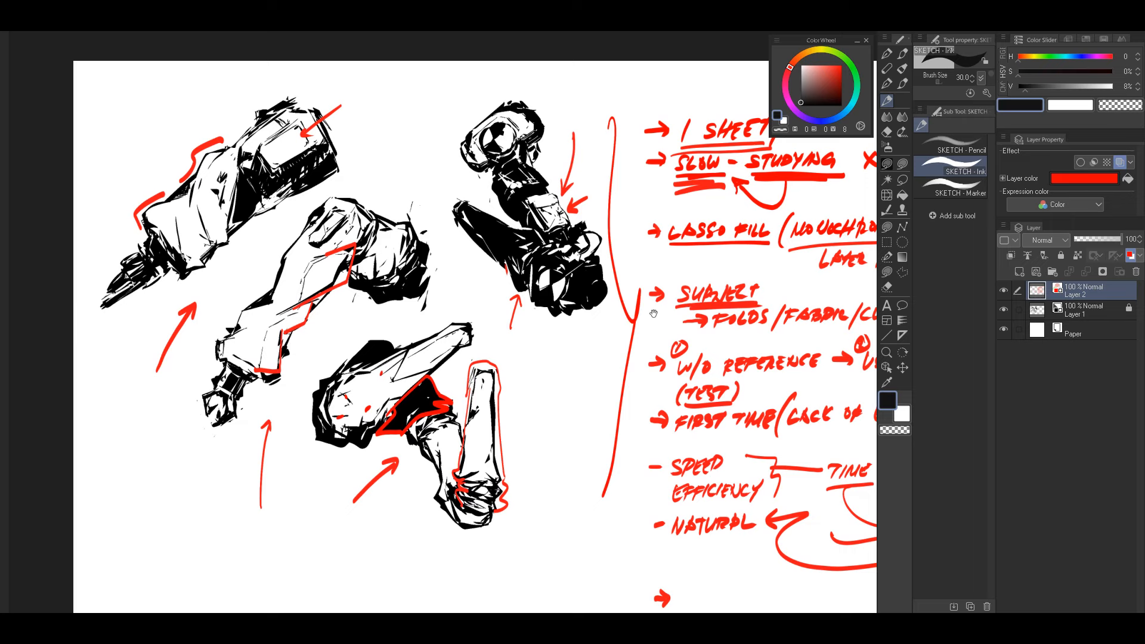
drag(654, 313, 627, 311)
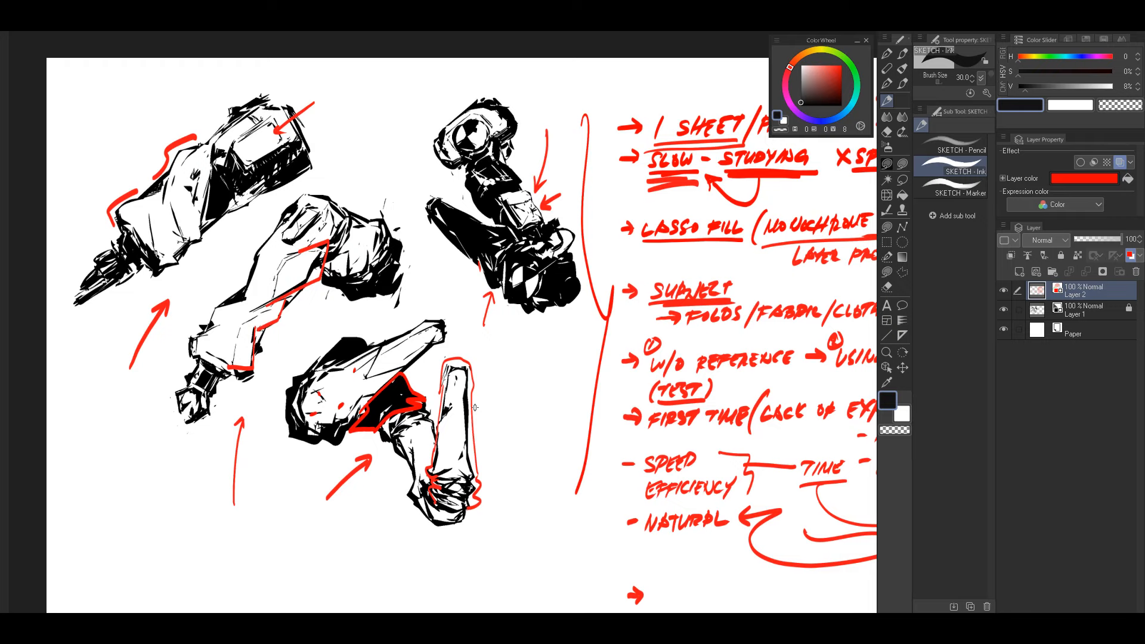
drag(602, 378, 583, 367)
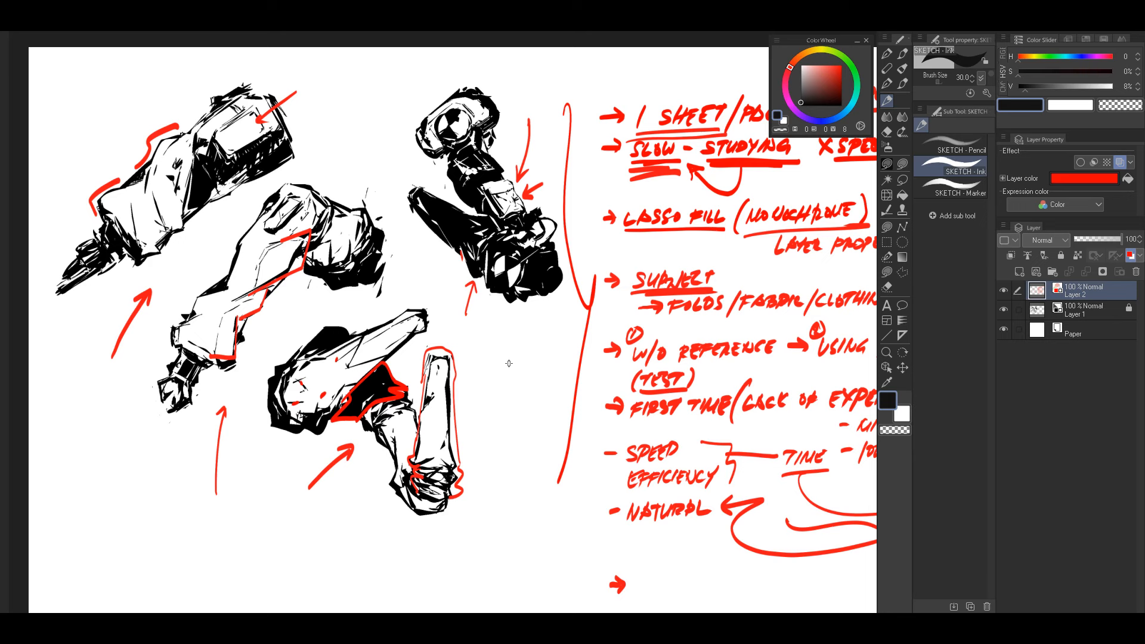
drag(525, 408, 557, 381)
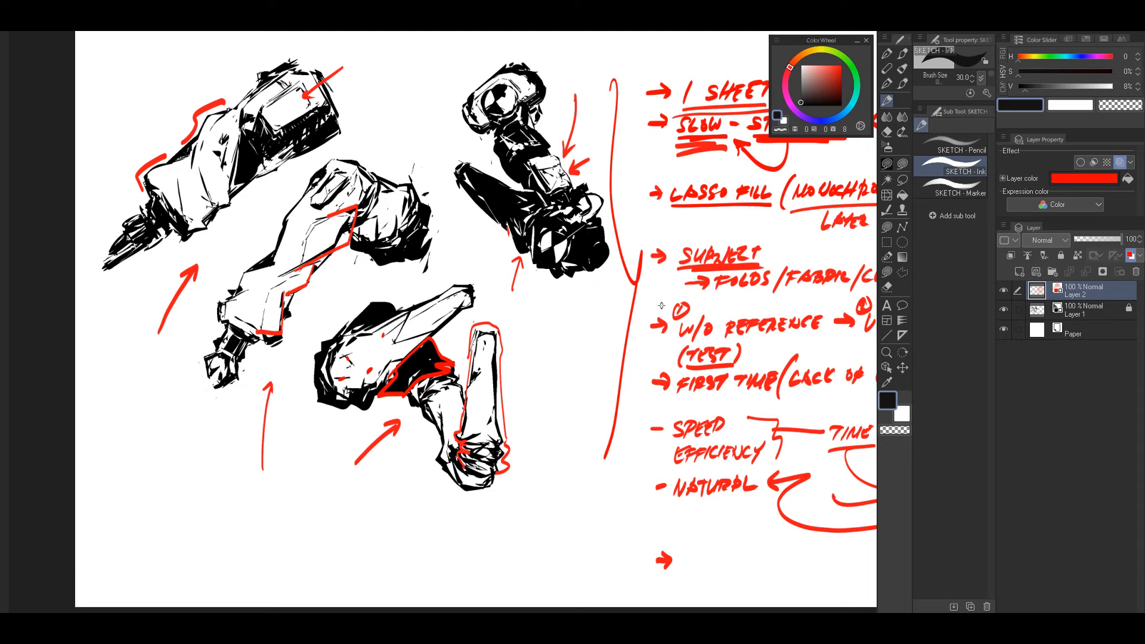
mouse_move(721, 334)
mouse_down()
mouse_move(702, 292)
mouse_move(696, 340)
mouse_move(672, 330)
mouse_up()
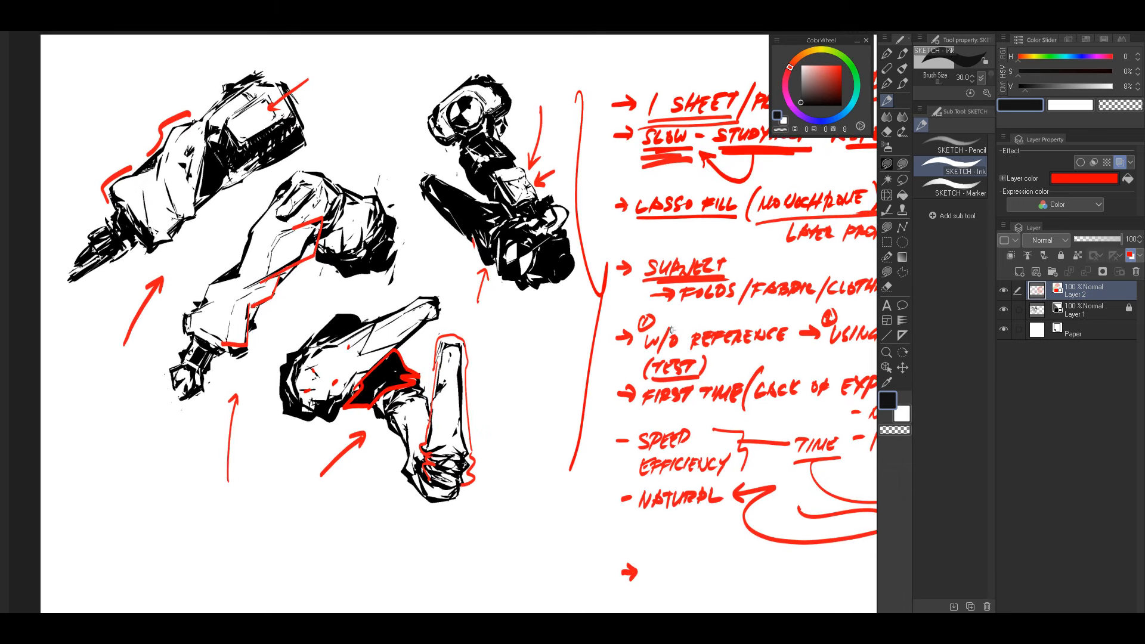
mouse_move(568, 354)
mouse_down()
mouse_move(609, 346)
mouse_move(598, 322)
mouse_up()
Step: Write "MISTAKES (NOT RECORDING/POSTING)" in red beside the last arrow bullet and underline "POSTING"
drag(709, 391, 668, 322)
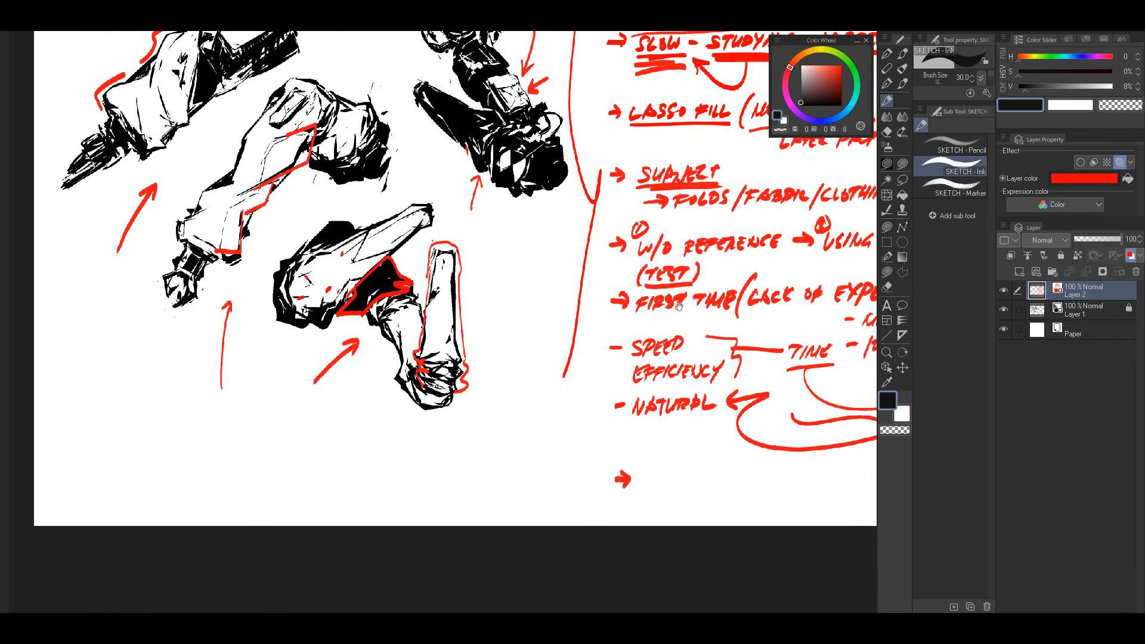
mouse_move(650, 469)
mouse_down()
mouse_move(645, 488)
mouse_move(659, 470)
mouse_up()
mouse_move(667, 468)
mouse_down()
mouse_move(656, 487)
mouse_move(686, 486)
mouse_move(697, 471)
mouse_move(726, 483)
mouse_move(686, 468)
mouse_move(712, 439)
mouse_move(702, 487)
mouse_move(734, 479)
mouse_up()
mouse_move(739, 468)
mouse_down()
mouse_move(711, 462)
mouse_move(713, 475)
mouse_move(744, 471)
mouse_up()
drag(746, 459, 757, 470)
drag(775, 458, 777, 467)
mouse_move(780, 457)
mouse_down()
mouse_move(804, 464)
mouse_move(682, 463)
mouse_move(657, 483)
mouse_move(676, 477)
mouse_up()
drag(676, 458, 703, 469)
mouse_move(713, 459)
mouse_down()
mouse_move(727, 456)
mouse_move(718, 472)
mouse_up()
mouse_move(729, 458)
mouse_down()
mouse_move(727, 470)
mouse_move(743, 457)
mouse_move(759, 471)
mouse_up()
drag(662, 481, 764, 470)
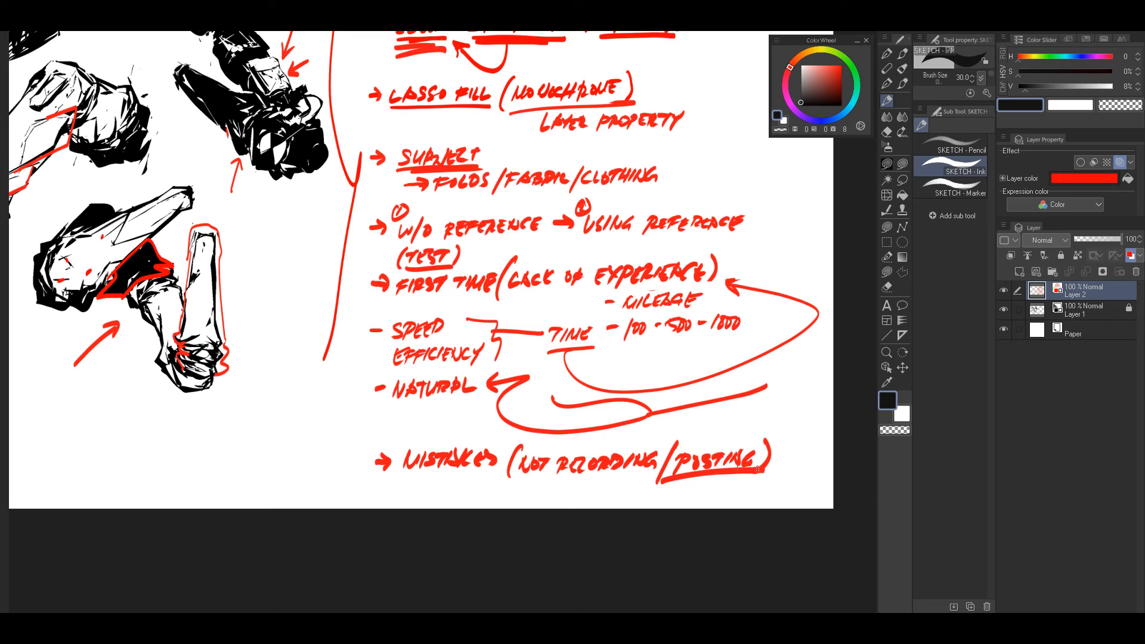
Step: Draw a short red arrow beneath the mistakes note pointing up at the word "RECORDING"
drag(597, 491, 647, 463)
key(ctrl+z)
key(ctrl+z)
key(ctrl+z)
drag(635, 466, 665, 469)
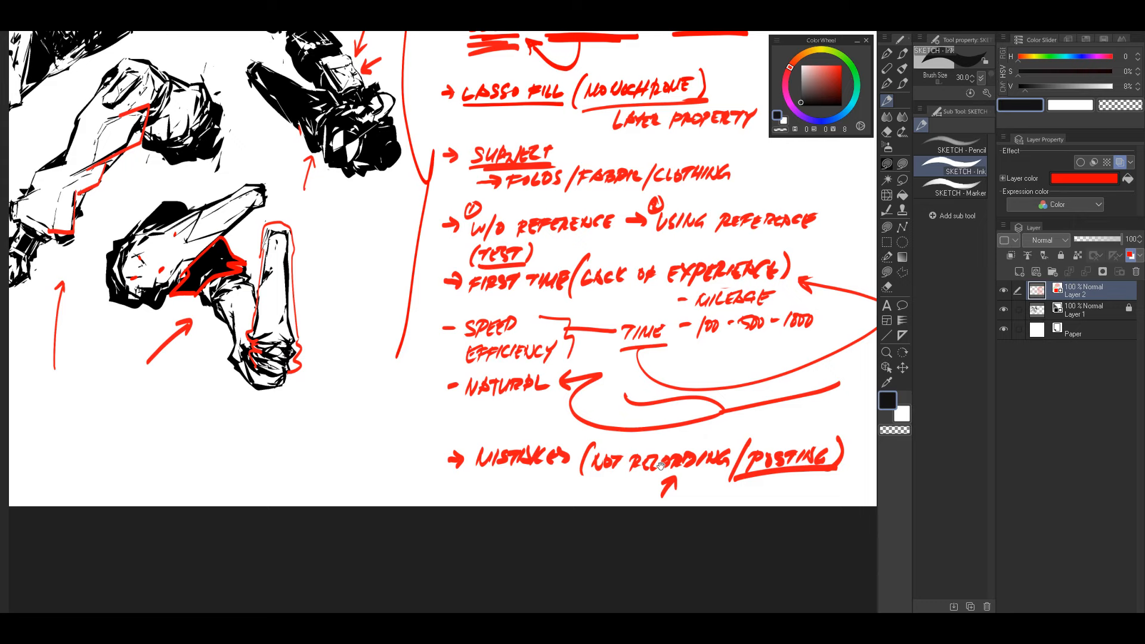
Step: Draw a short red arrow from the upper right pointing down at the word "POSTING"
drag(533, 425, 708, 491)
drag(591, 431, 638, 458)
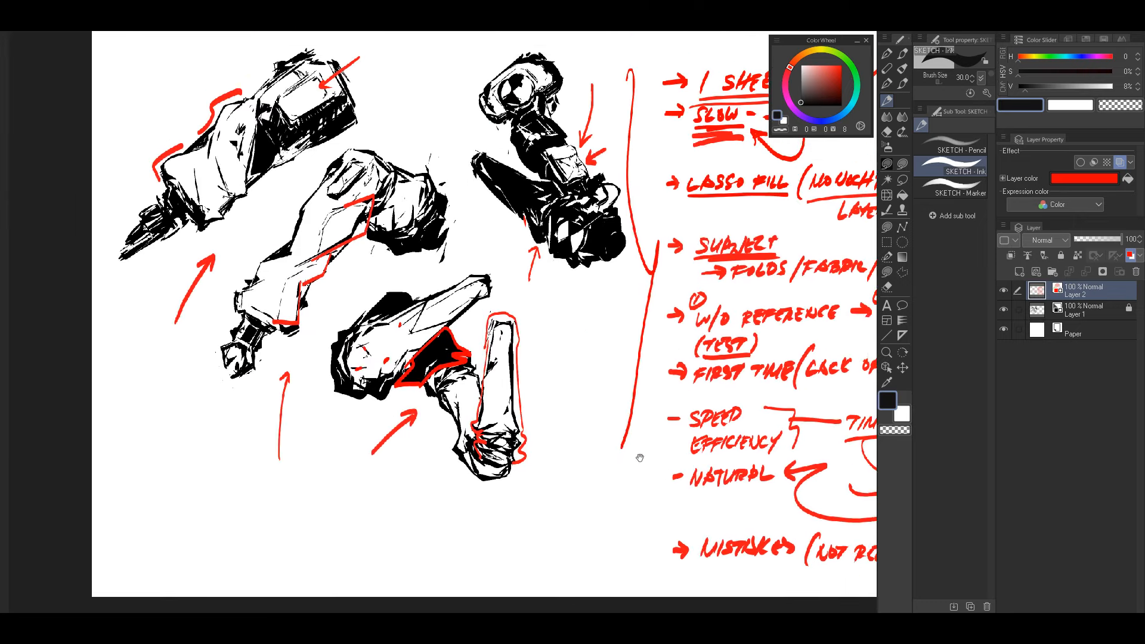
drag(756, 438, 695, 305)
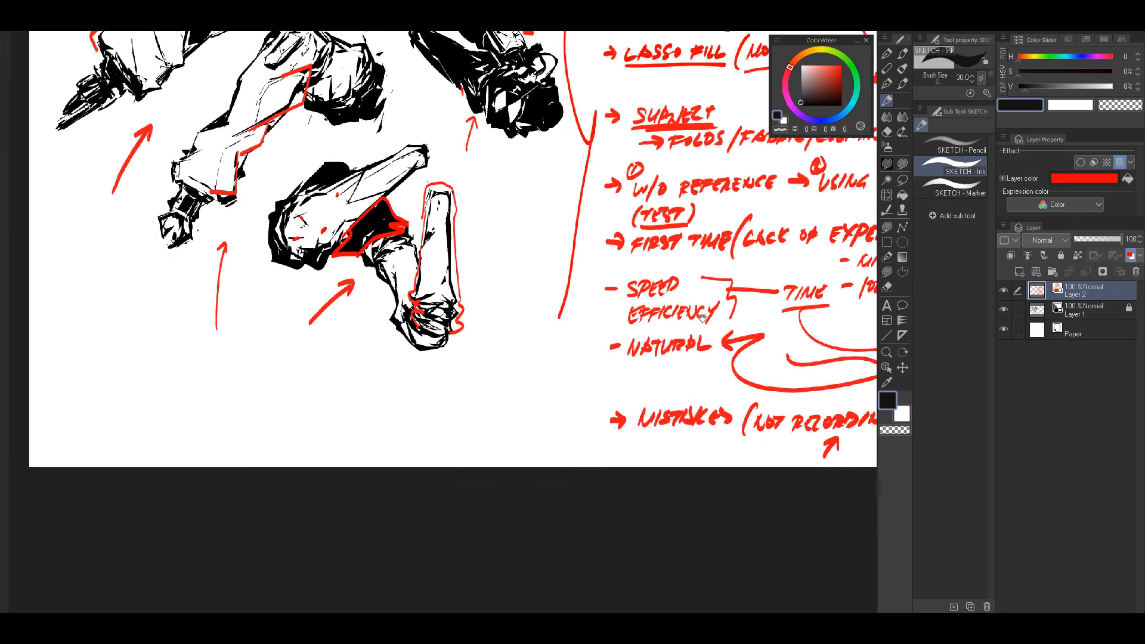
drag(684, 444, 678, 406)
drag(812, 411, 639, 409)
drag(711, 371, 673, 396)
mouse_move(674, 386)
mouse_down()
mouse_move(673, 396)
mouse_move(686, 392)
mouse_up()
Step: Underline the word "MISTAKES" in the last note with a thick red stroke
mouse_move(517, 379)
mouse_down()
mouse_move(662, 418)
mouse_move(812, 532)
mouse_up()
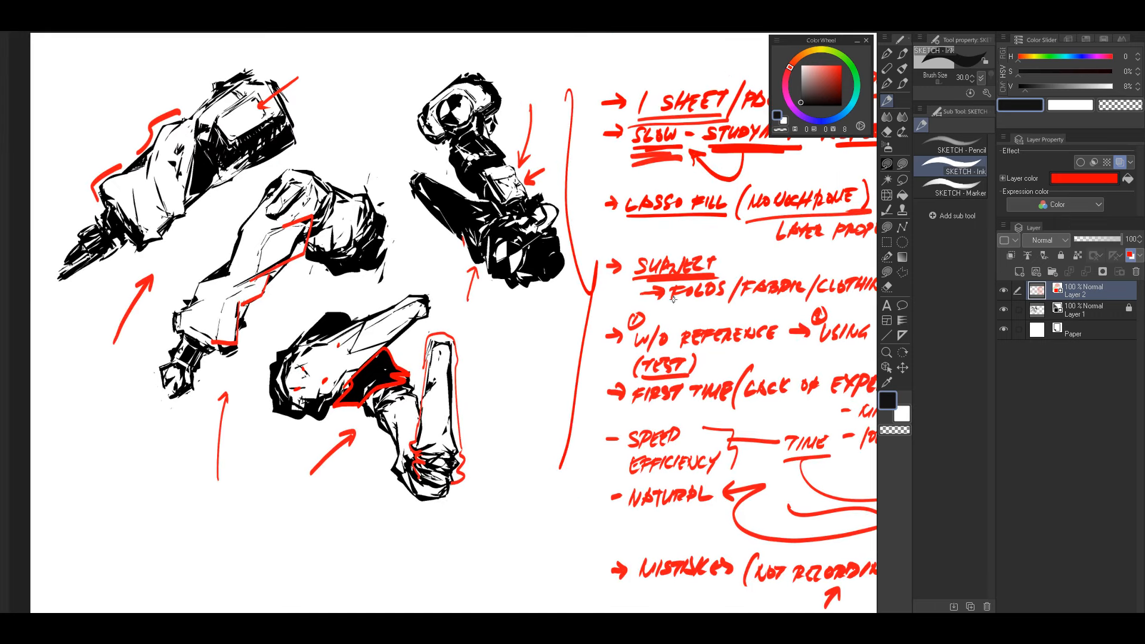
drag(616, 382, 628, 356)
drag(750, 420, 633, 308)
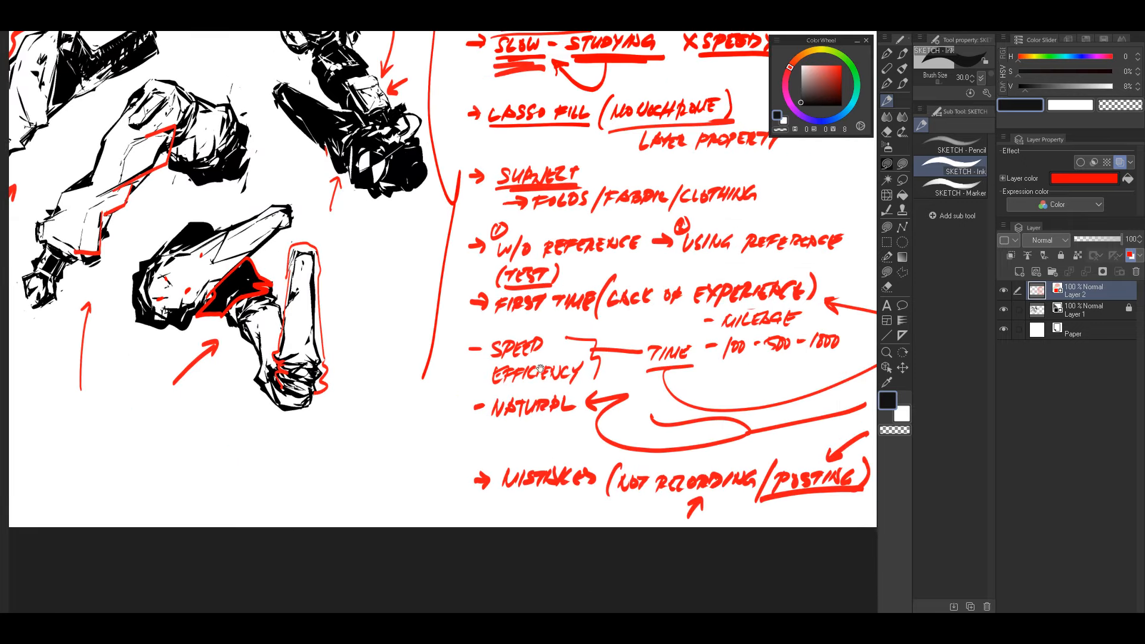
drag(540, 368, 622, 407)
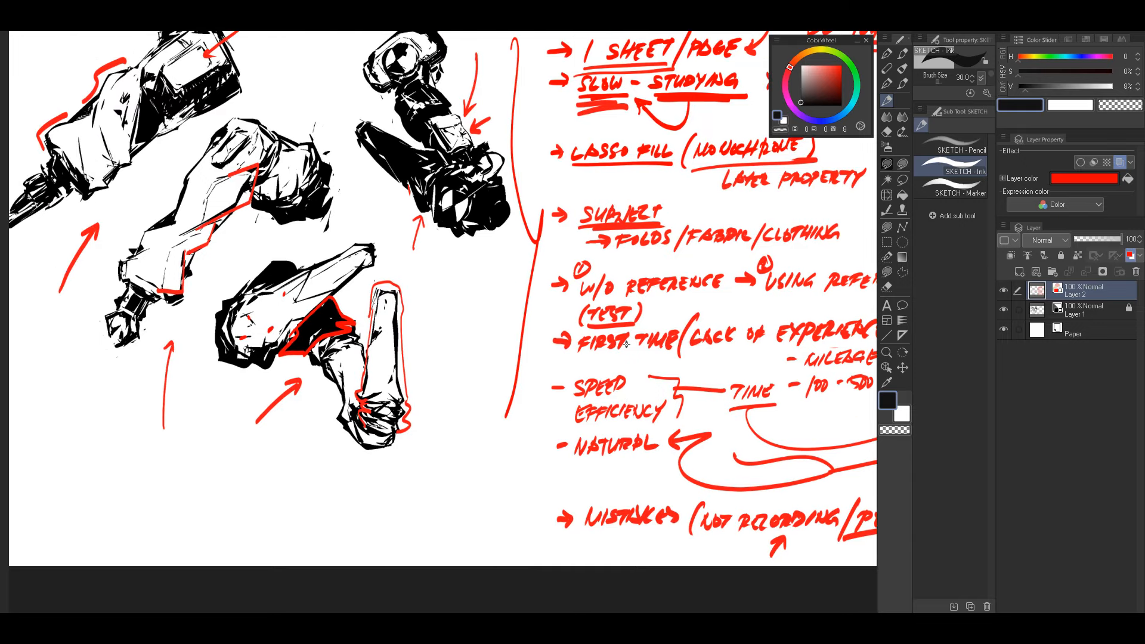
drag(626, 344, 611, 287)
drag(566, 478, 655, 477)
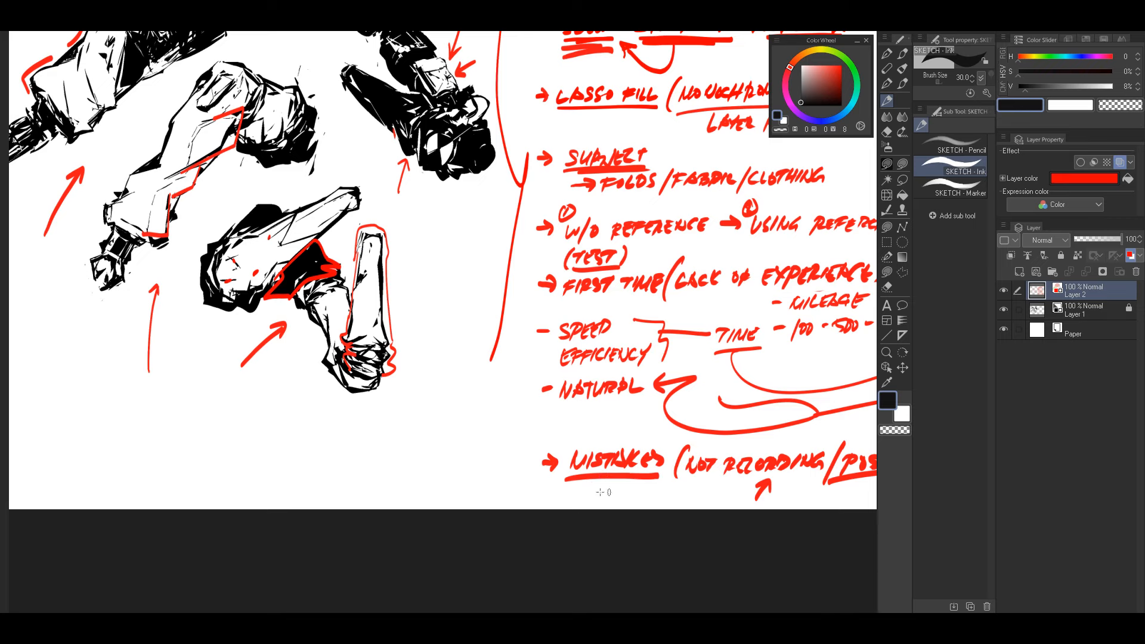
mouse_move(587, 444)
mouse_down()
mouse_move(681, 488)
mouse_move(578, 551)
mouse_up()
drag(590, 475, 668, 472)
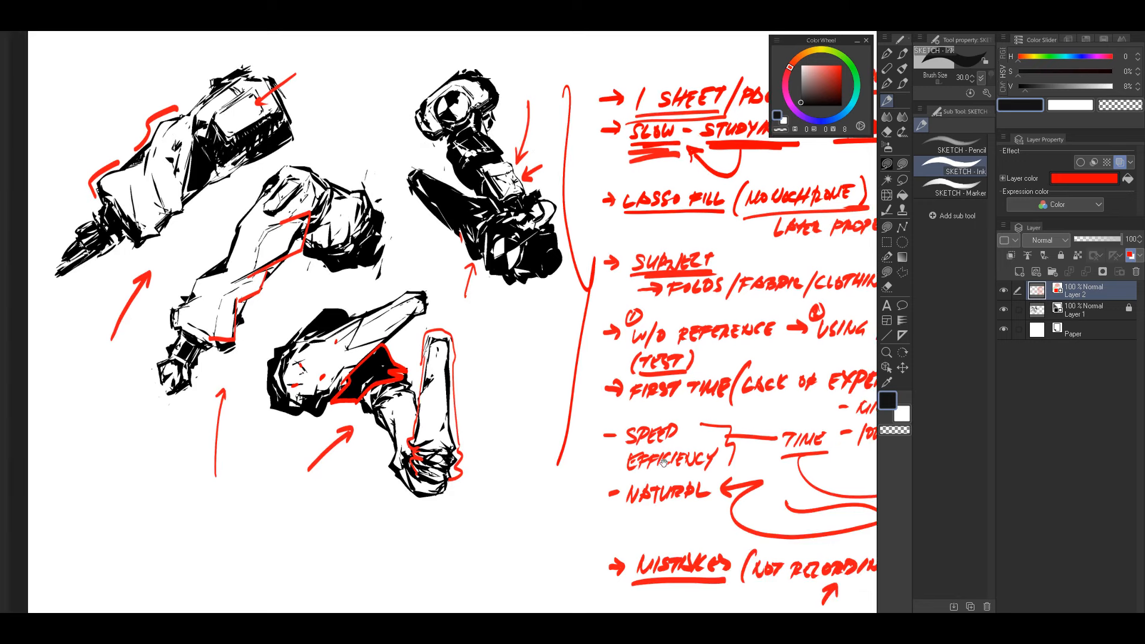
Step: Draw two small red arrows above the first note, pointing down at "SHEET" and "PAGE"
drag(700, 437, 656, 420)
drag(763, 396, 541, 484)
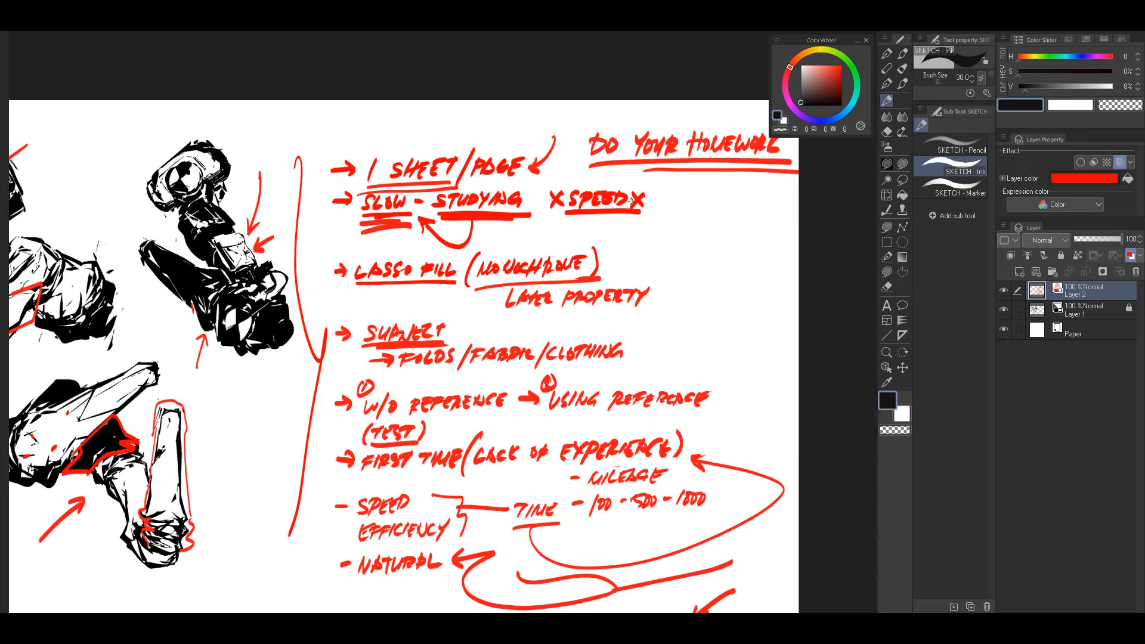
drag(516, 143, 510, 146)
drag(509, 136, 522, 146)
drag(456, 125, 449, 146)
Step: Add another red underline beneath the "DO YOUR HOMEWORK" heading and draw a long arrow pointing up at it
mouse_move(578, 374)
mouse_down()
mouse_move(528, 378)
mouse_move(761, 275)
mouse_up()
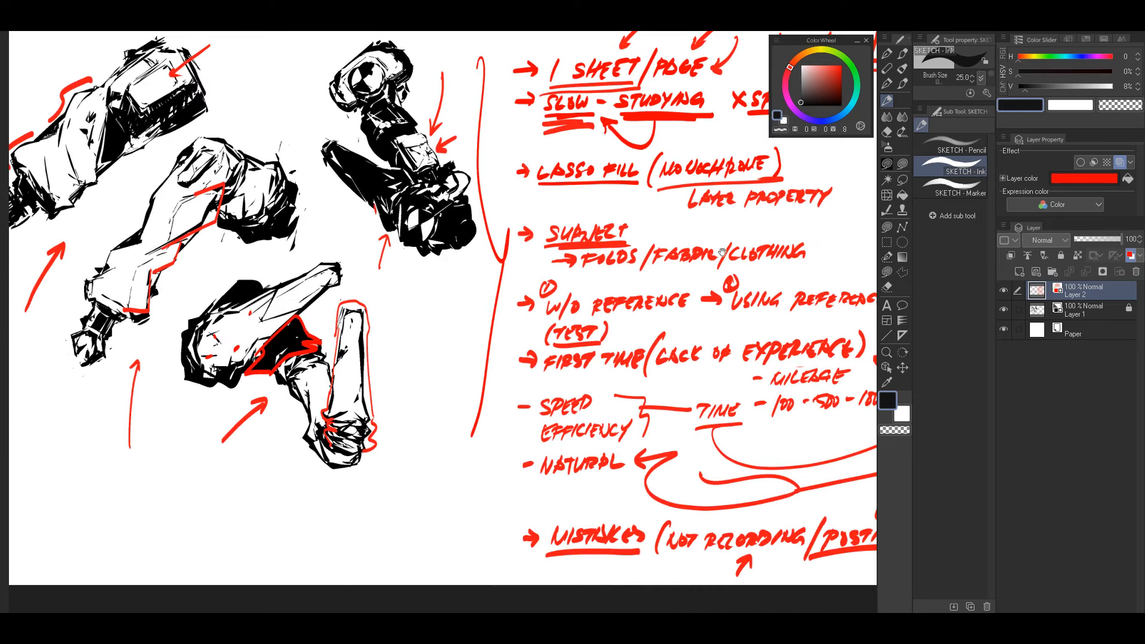
drag(560, 307, 672, 323)
drag(750, 295, 649, 313)
drag(500, 352, 621, 307)
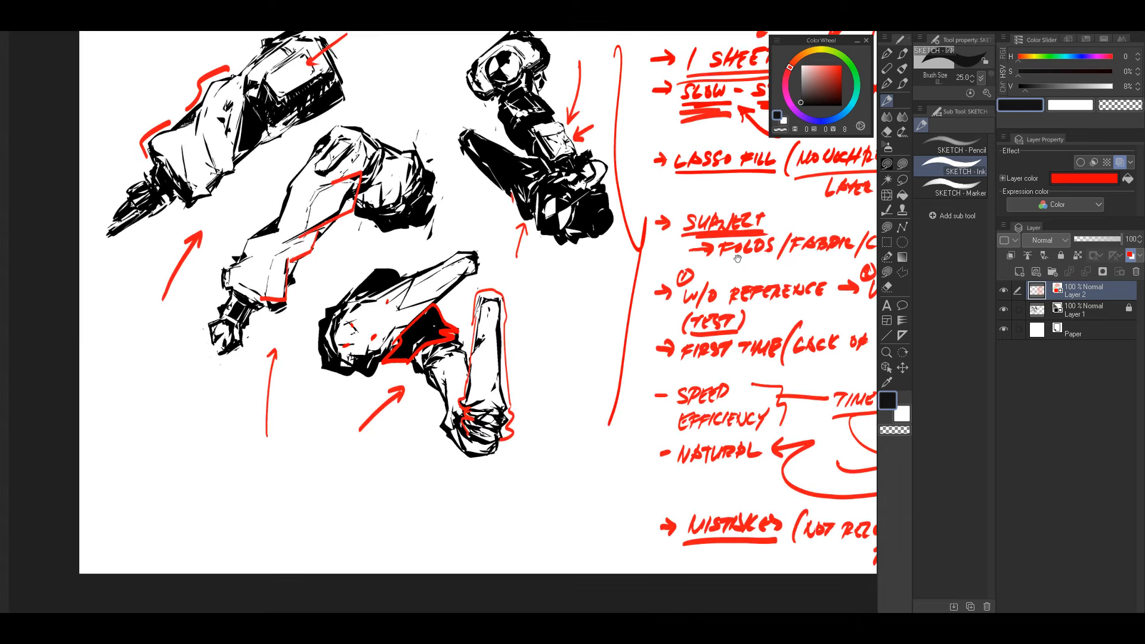
mouse_move(725, 281)
mouse_down()
mouse_move(517, 357)
mouse_move(676, 318)
mouse_move(566, 376)
mouse_up()
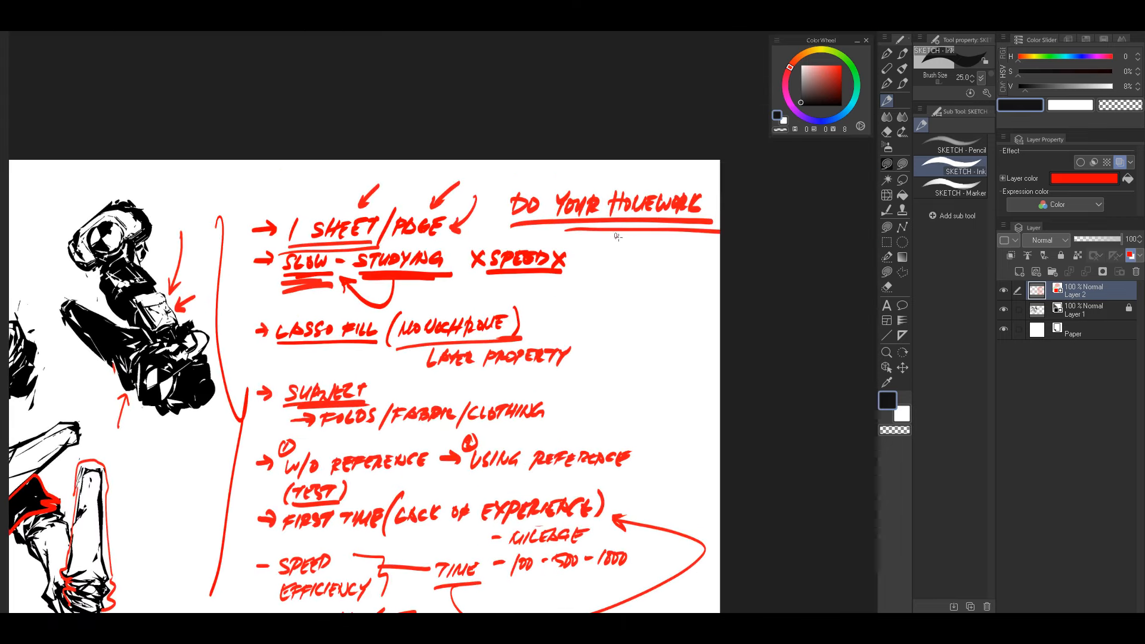
drag(618, 237, 709, 231)
mouse_move(643, 347)
mouse_down()
mouse_move(646, 254)
mouse_move(653, 272)
mouse_up()
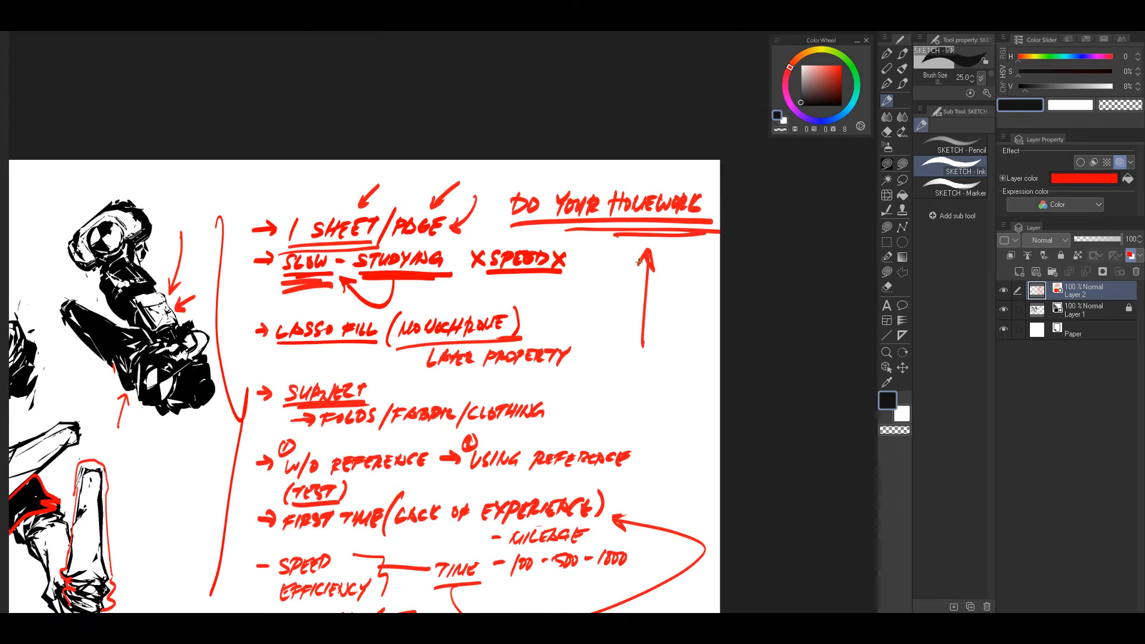
drag(640, 314, 781, 242)
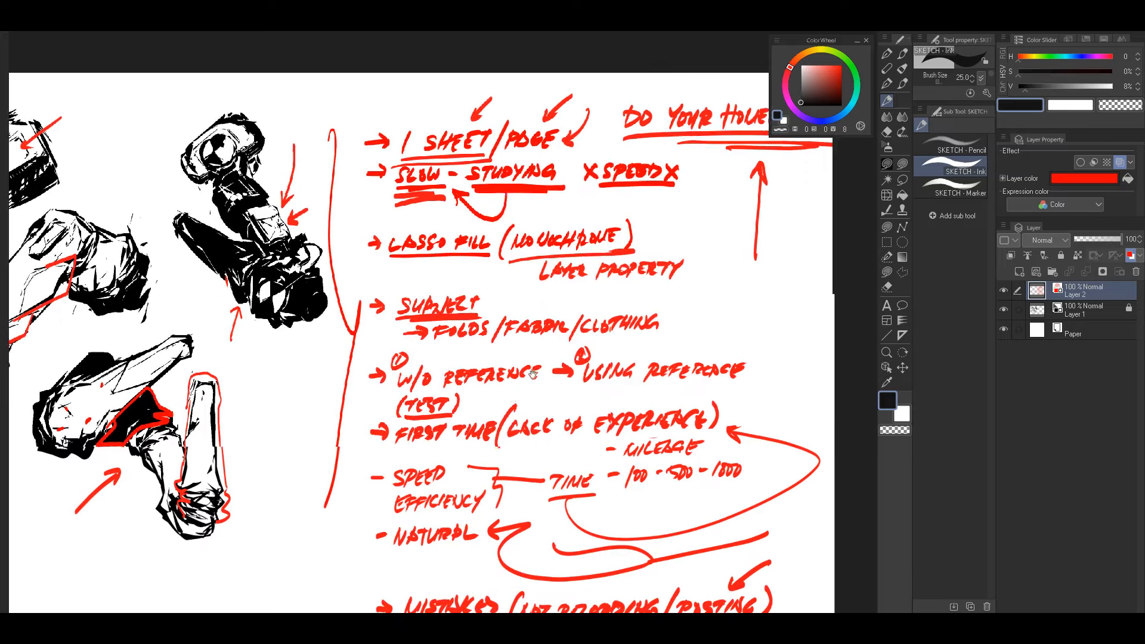
drag(538, 418, 707, 296)
mouse_move(570, 239)
mouse_down()
mouse_move(687, 243)
mouse_move(591, 365)
mouse_move(621, 355)
mouse_up()
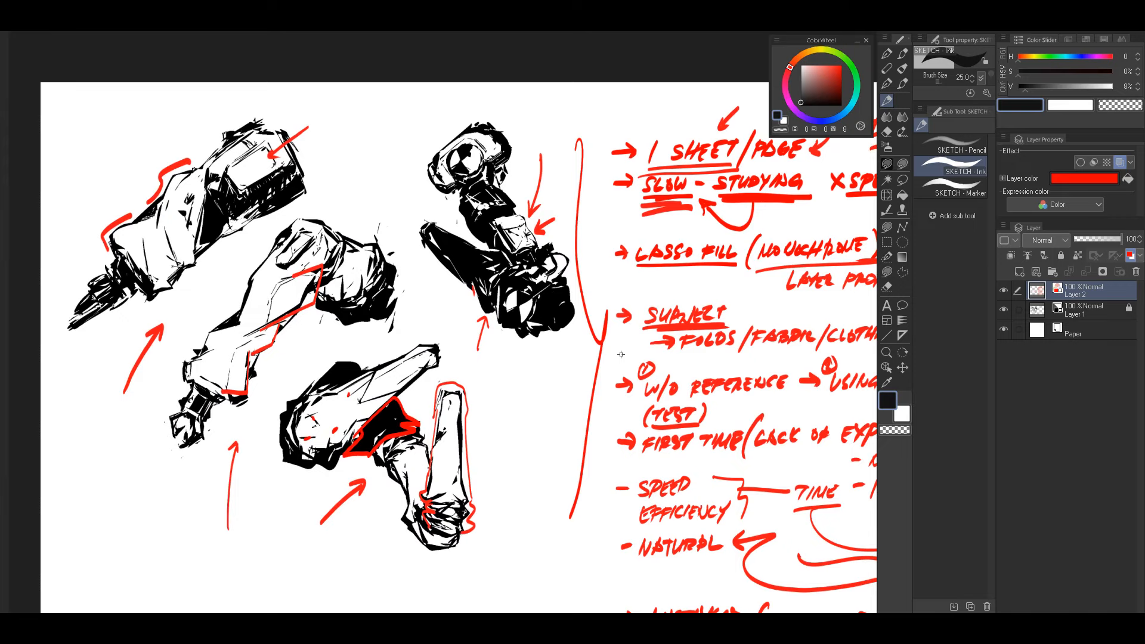
drag(587, 374, 666, 302)
mouse_move(598, 341)
mouse_down()
mouse_move(724, 269)
mouse_move(706, 307)
mouse_up()
drag(790, 324, 642, 303)
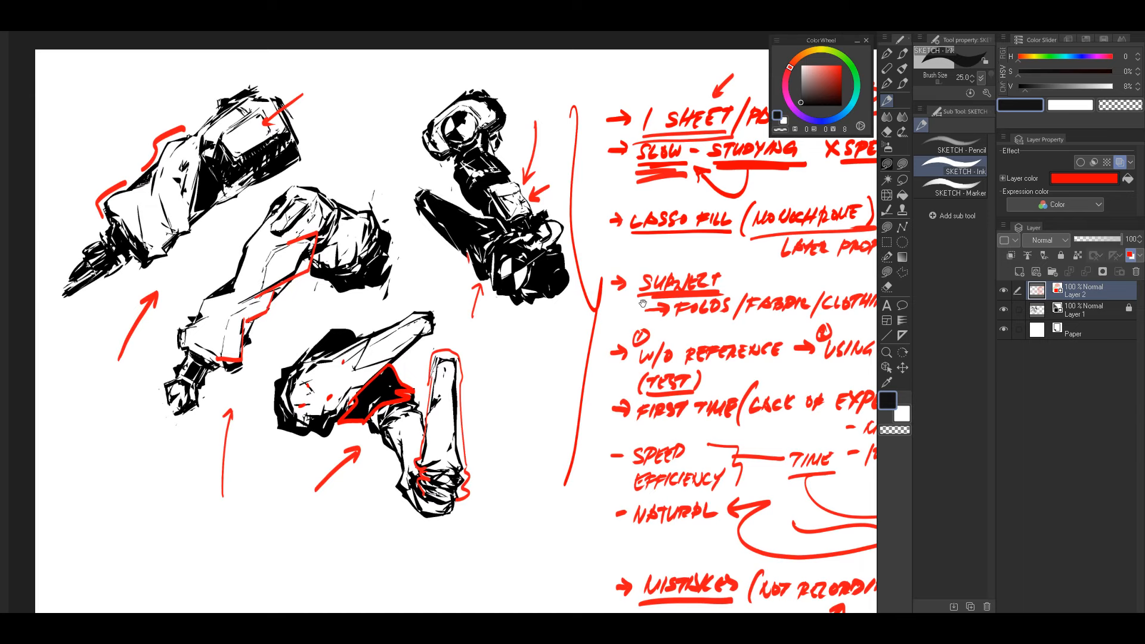
drag(622, 347, 586, 320)
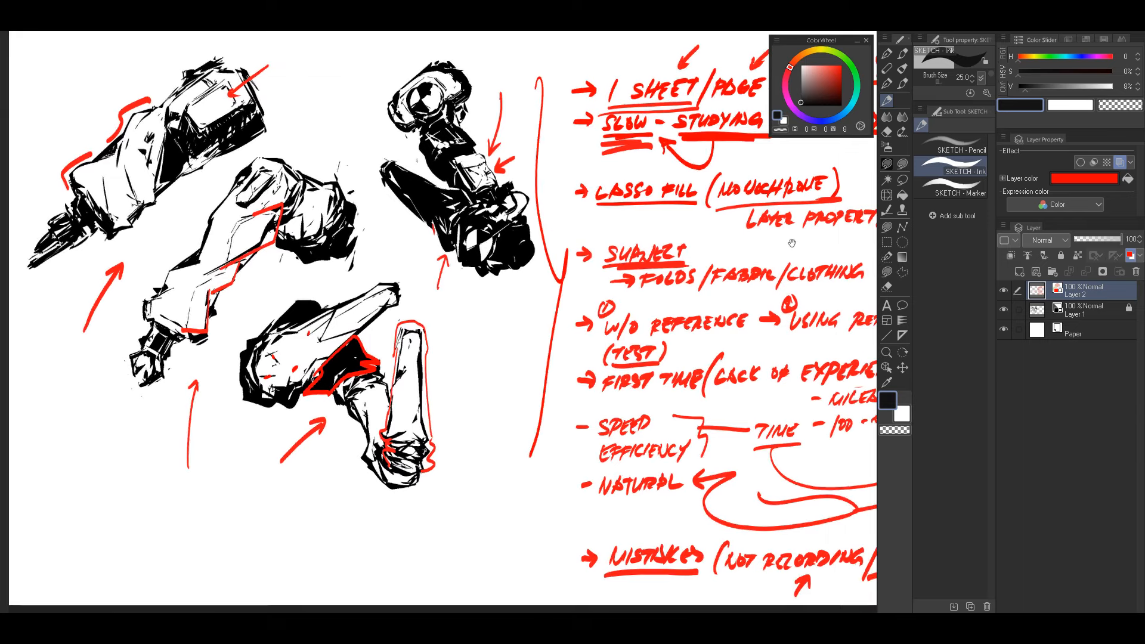
drag(785, 245, 722, 296)
mouse_move(505, 358)
mouse_down()
mouse_move(662, 354)
mouse_move(771, 245)
mouse_move(746, 290)
mouse_move(702, 297)
mouse_up()
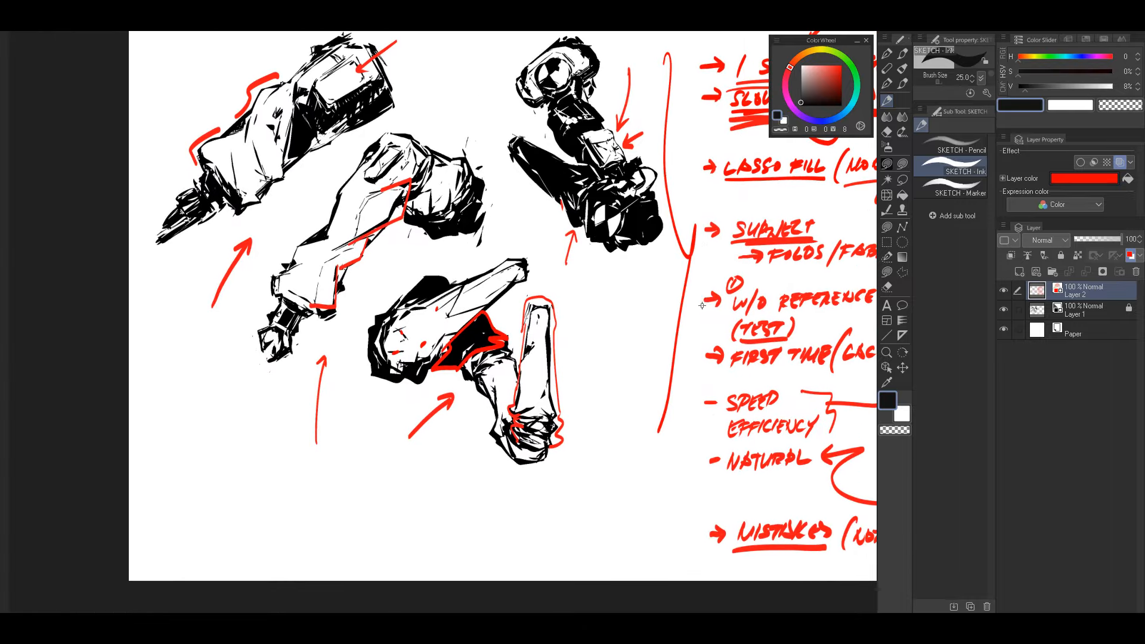
drag(801, 254, 597, 295)
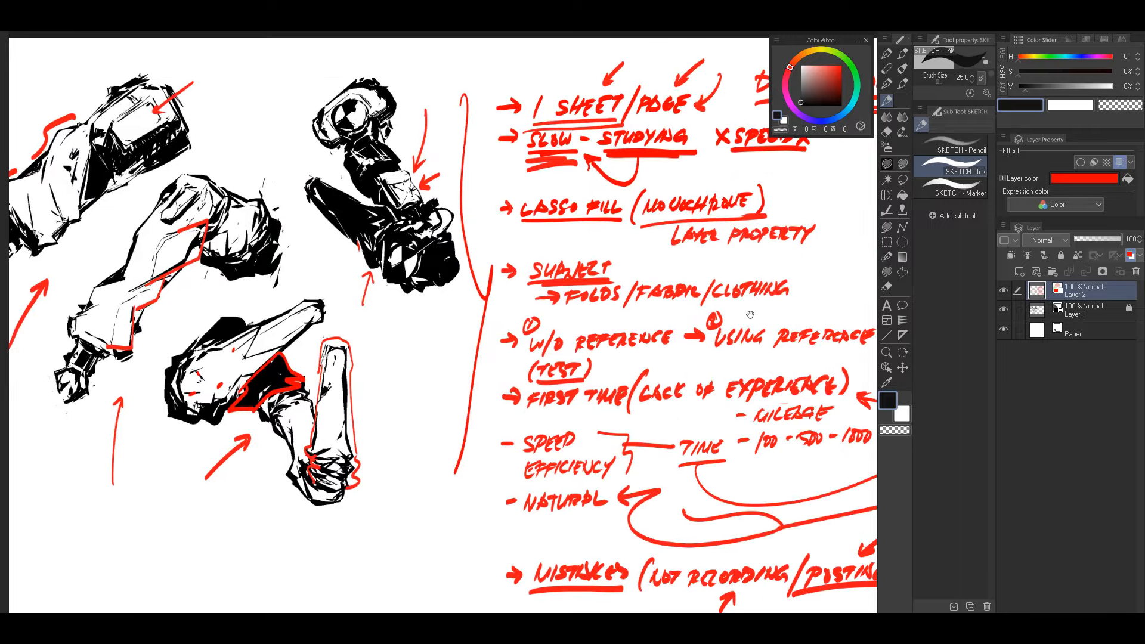
mouse_move(780, 307)
mouse_down()
mouse_move(763, 299)
mouse_move(745, 309)
mouse_move(757, 310)
mouse_up()
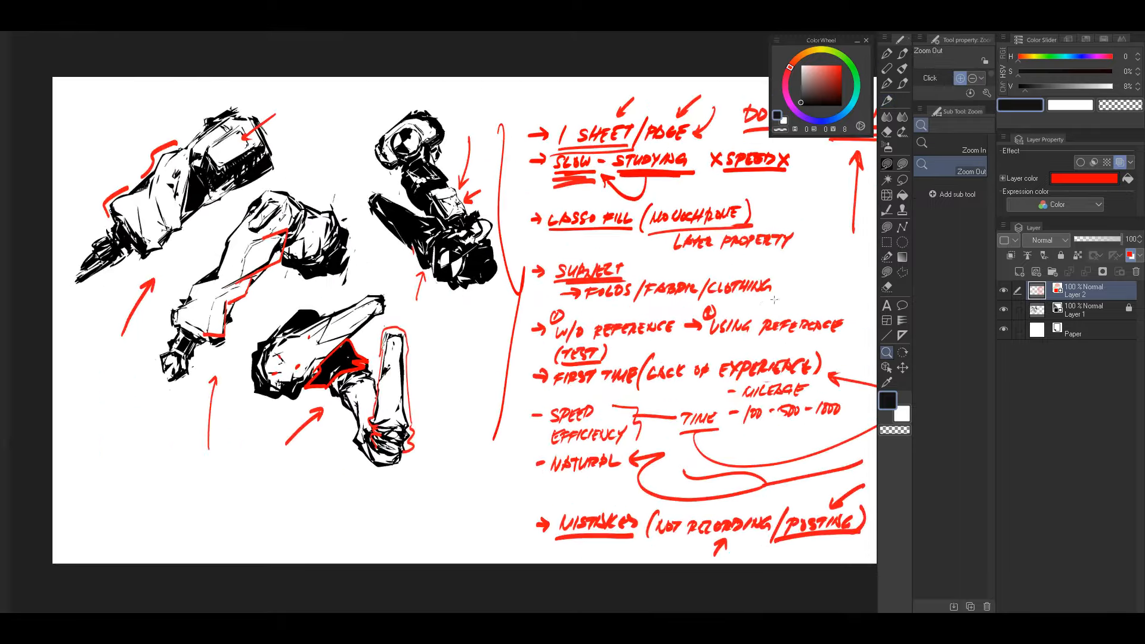
click(625, 341)
drag(624, 339, 631, 340)
drag(571, 312, 715, 339)
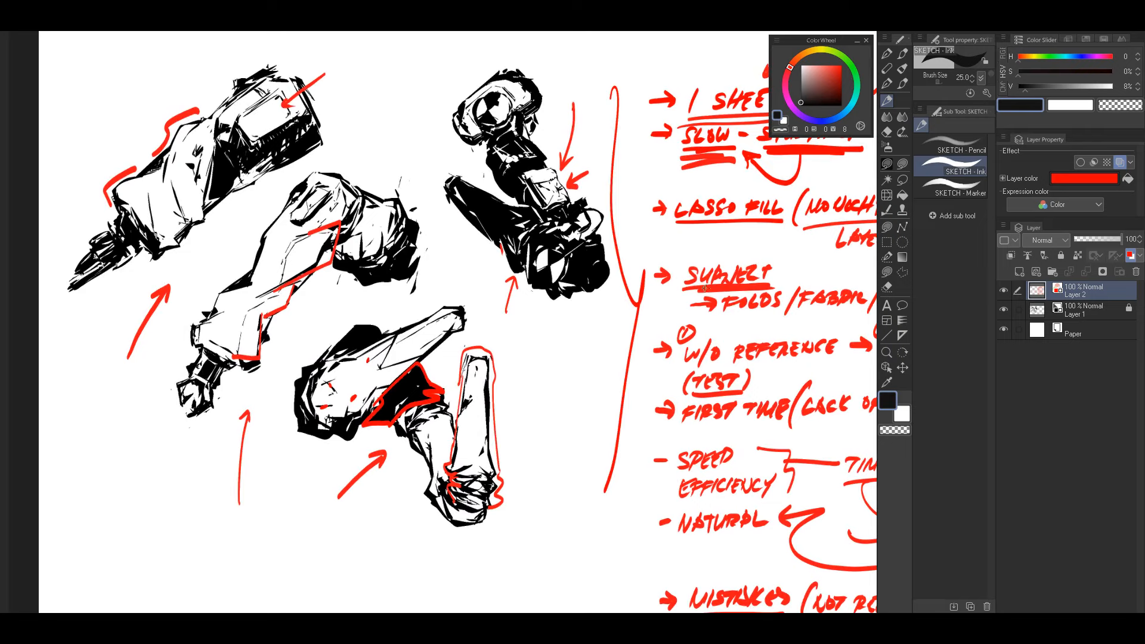
Step: Draw a short curved red arrow from the upper left pointing down at the word "MISTAKES" in the last note
mouse_move(719, 290)
mouse_down()
mouse_move(674, 292)
mouse_move(701, 292)
mouse_up()
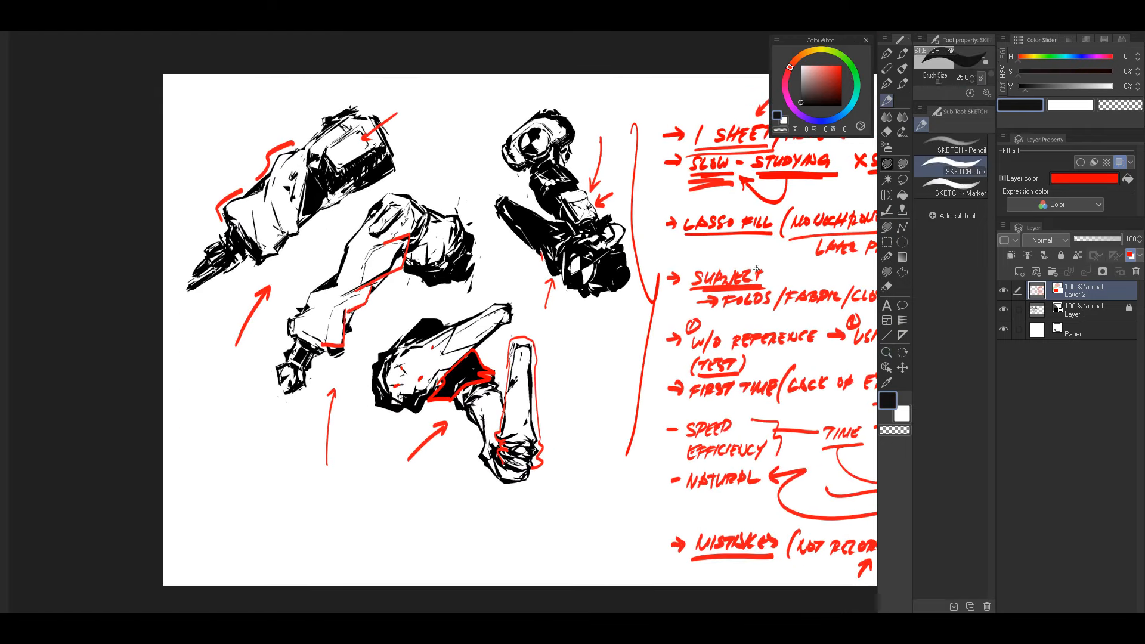
drag(689, 334, 710, 334)
mouse_move(761, 303)
mouse_down()
mouse_move(736, 276)
mouse_move(711, 286)
mouse_move(634, 259)
mouse_up()
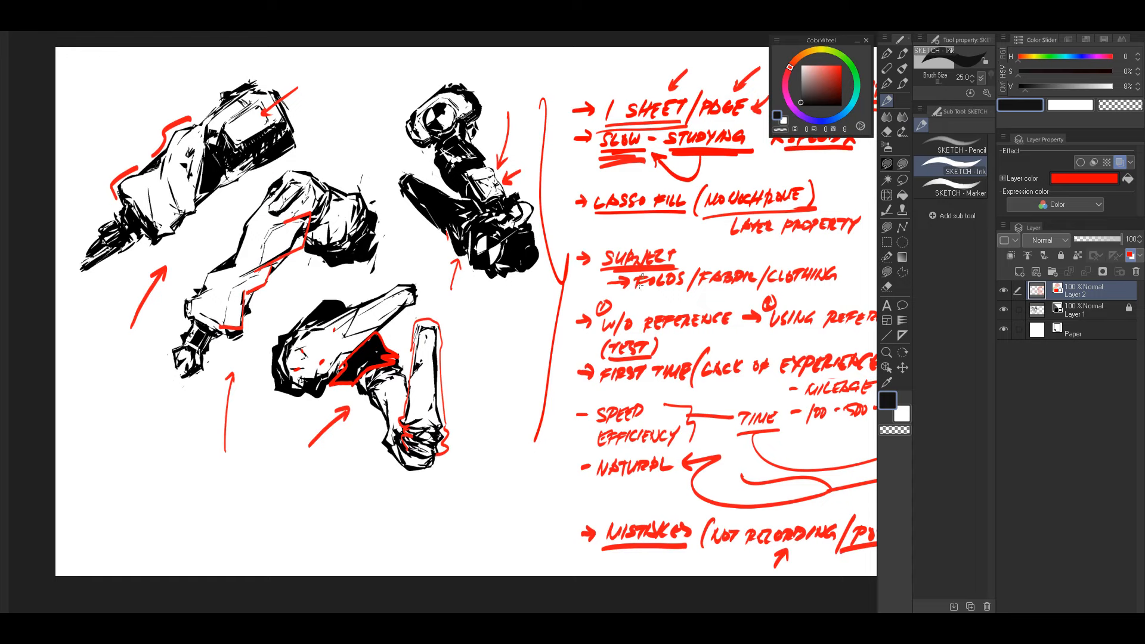
drag(641, 283, 599, 294)
drag(688, 312, 597, 305)
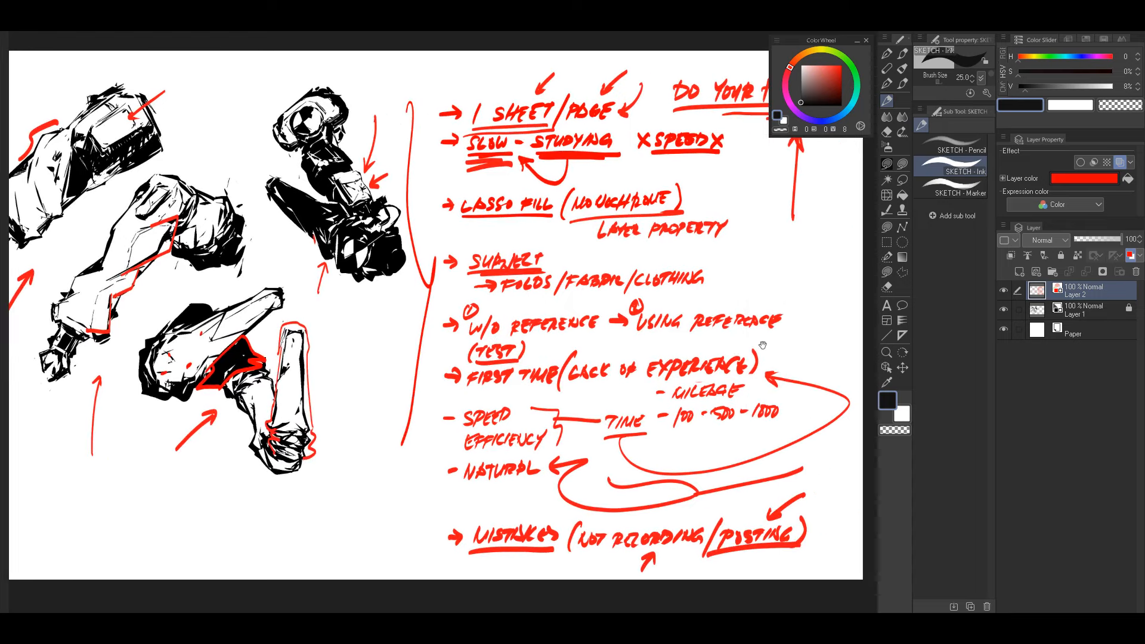
drag(763, 345, 683, 345)
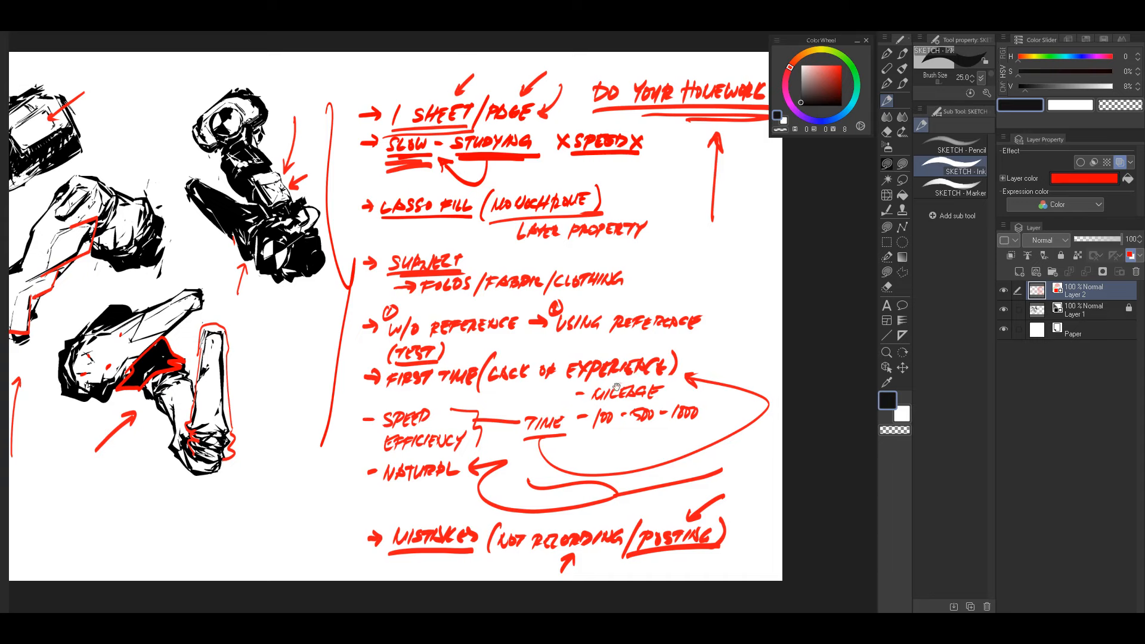
drag(617, 386, 704, 405)
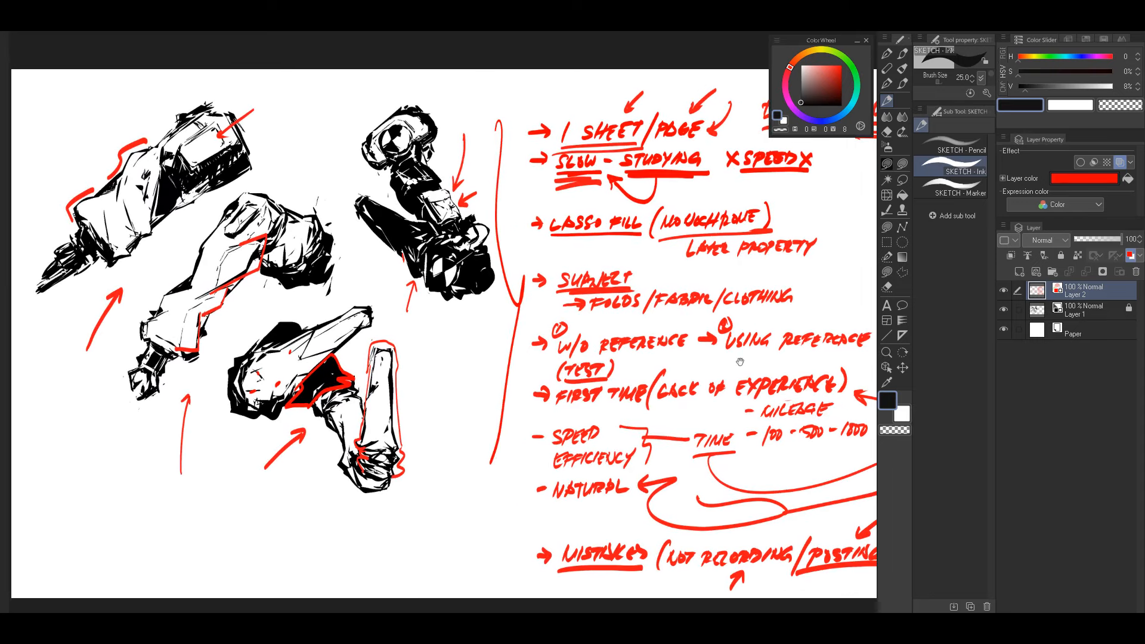
drag(758, 376, 677, 371)
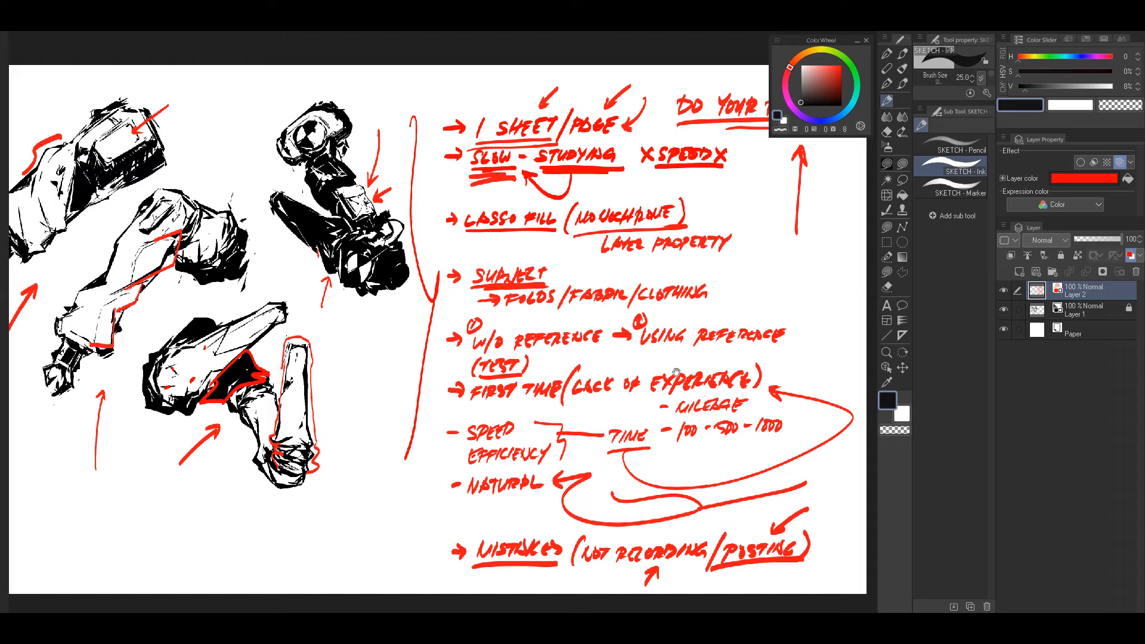
drag(423, 521, 476, 531)
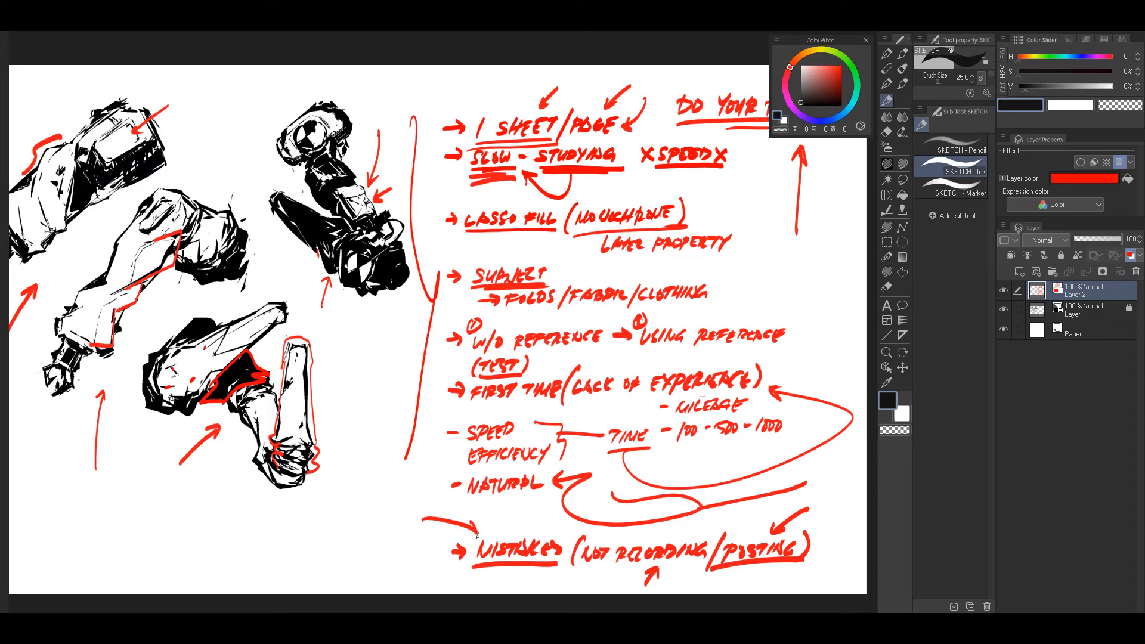
Step: Add a second red underline beneath "POSTING" and underline "RECORDING" in the mistakes note
drag(476, 478, 579, 475)
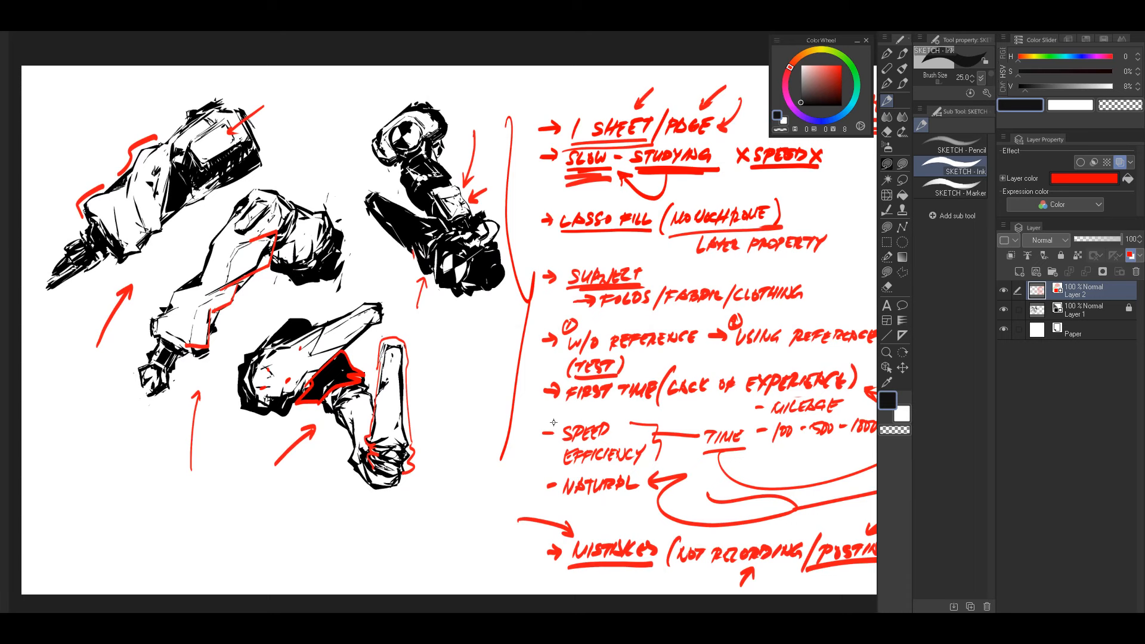
drag(553, 423, 690, 391)
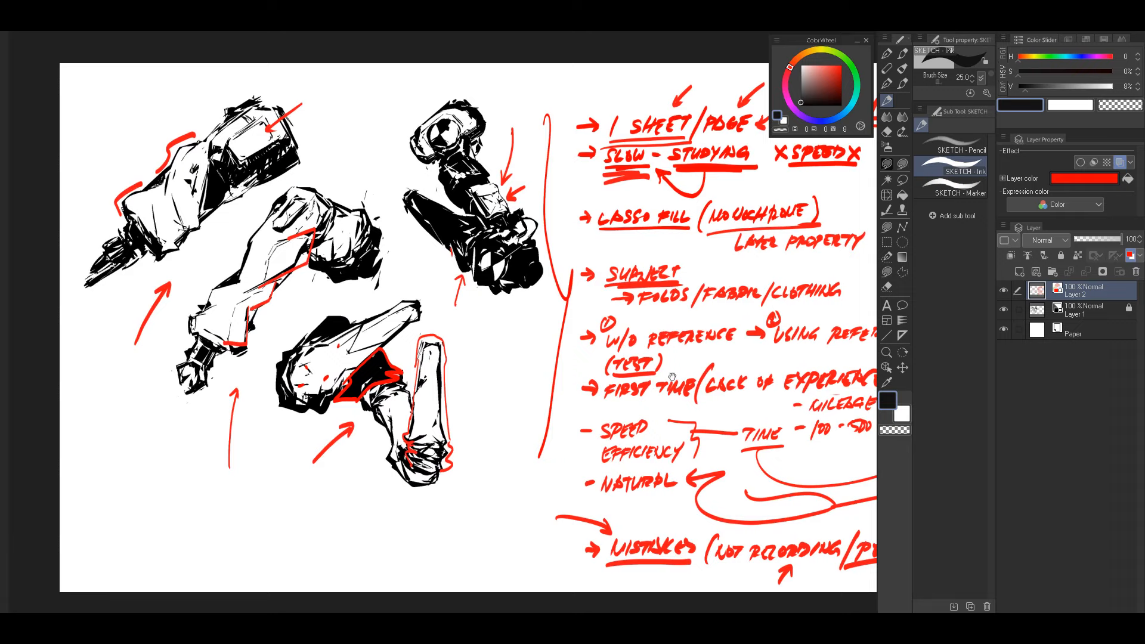
drag(776, 418, 722, 394)
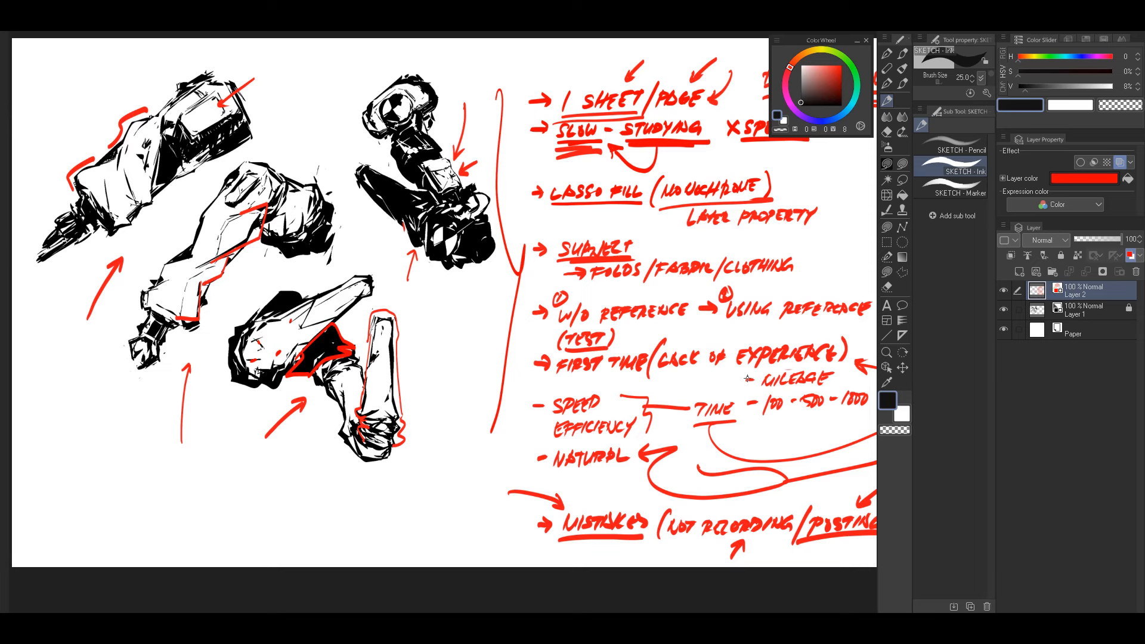
drag(748, 378, 635, 307)
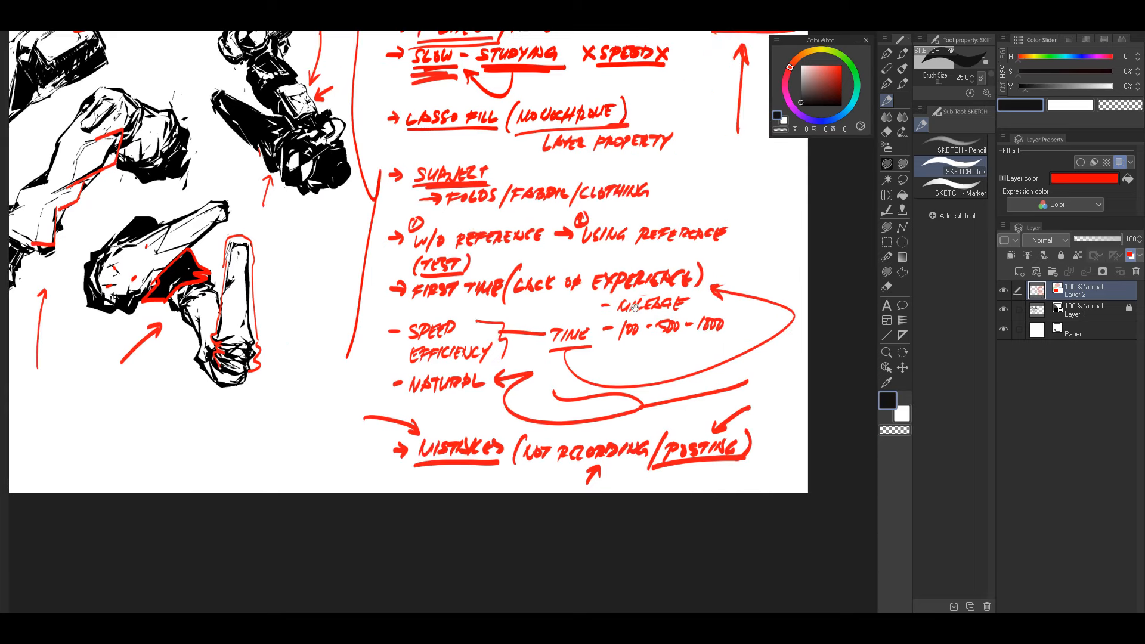
drag(687, 468, 747, 461)
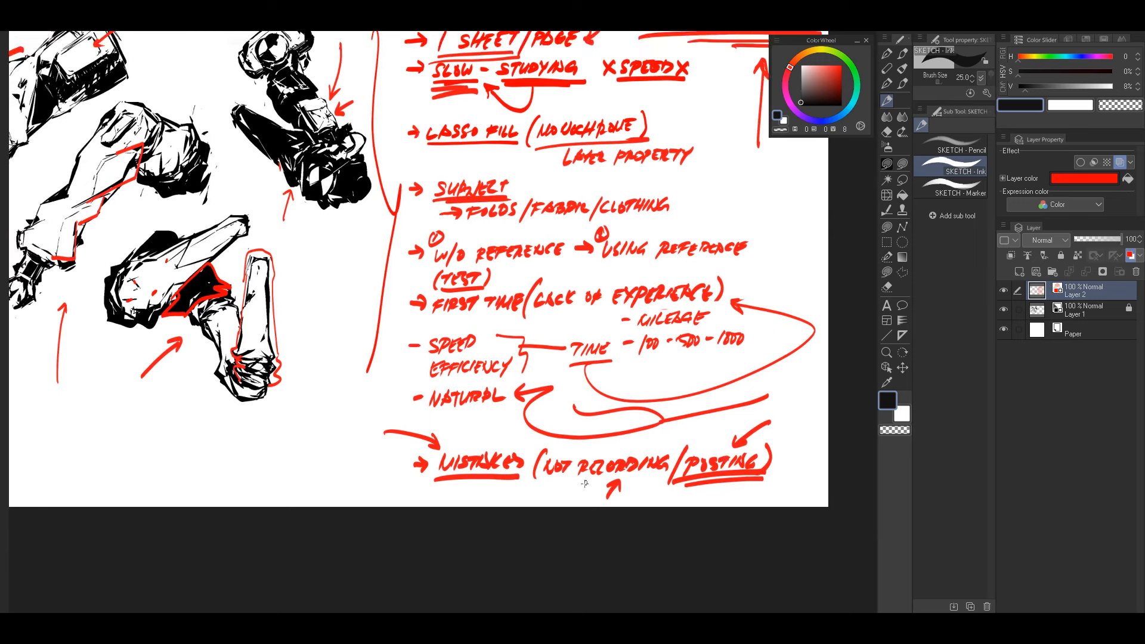
drag(582, 487, 664, 481)
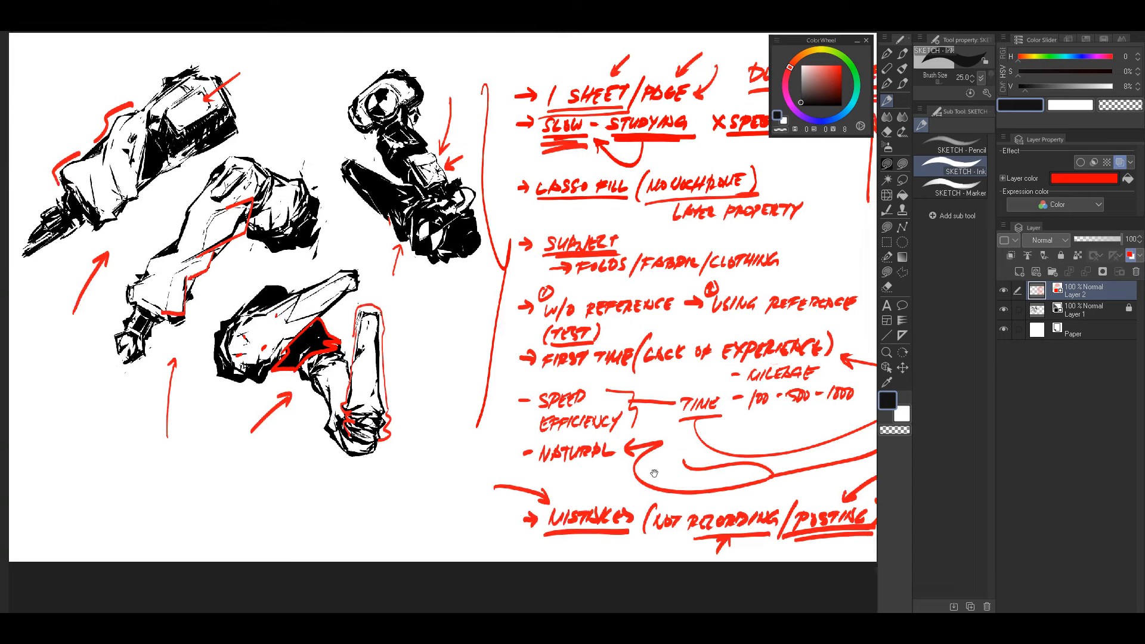
Step: Draw a small red arrow from the upper right pointing down at the word "RECORDING"
drag(517, 463, 535, 476)
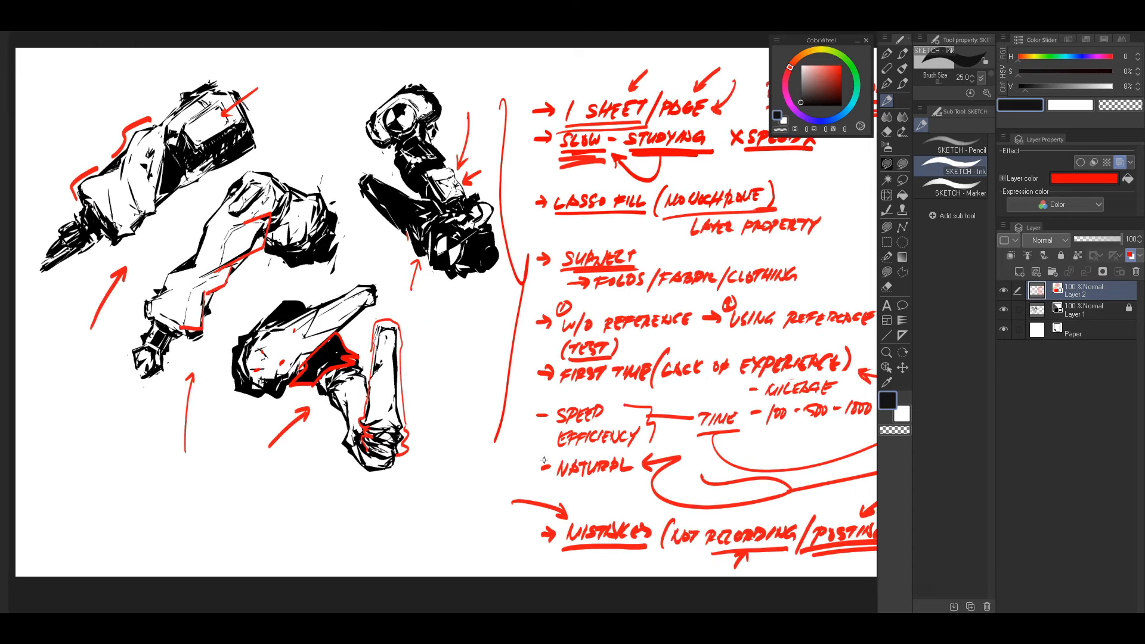
drag(681, 490, 744, 458)
drag(802, 380, 653, 327)
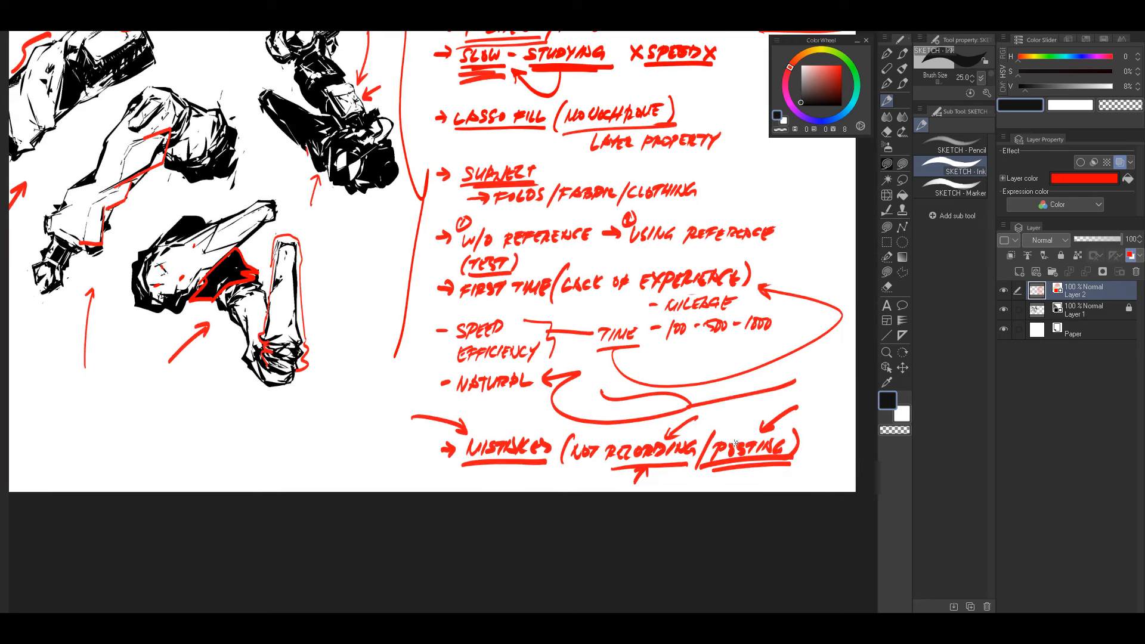
Step: Write "END/RESULT" in red below the word "POSTING", with a small hooked arrow leading to it
drag(766, 463, 802, 435)
key(ctrl+z)
drag(744, 472, 843, 475)
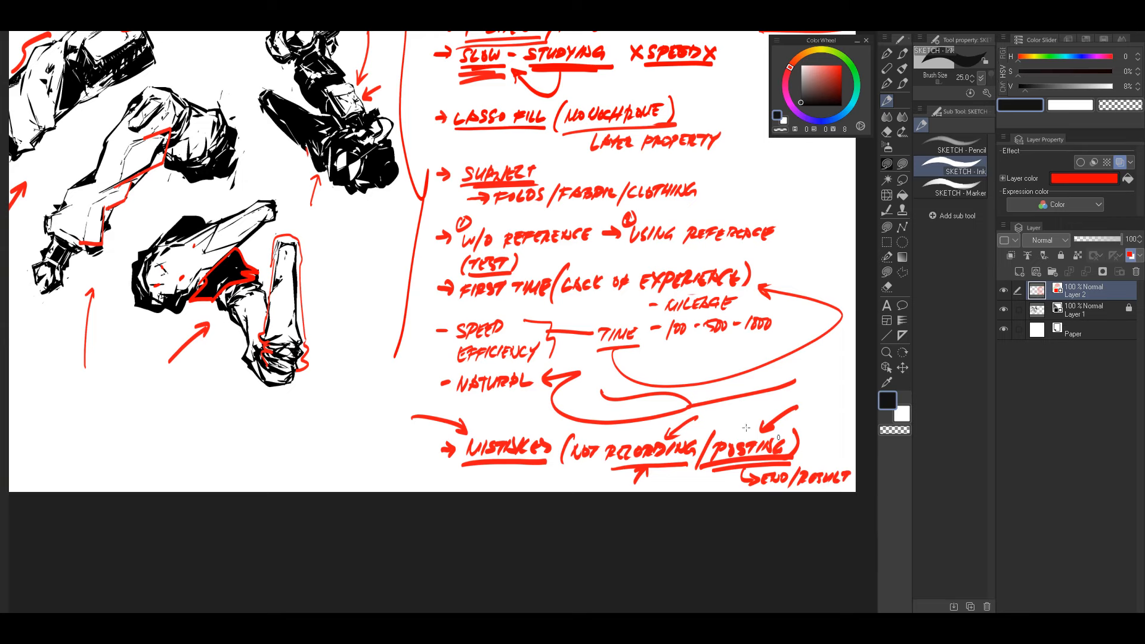
Step: Draw a red arrow pointing left at the red-outlined upright limb in the lowest study
drag(359, 357, 600, 450)
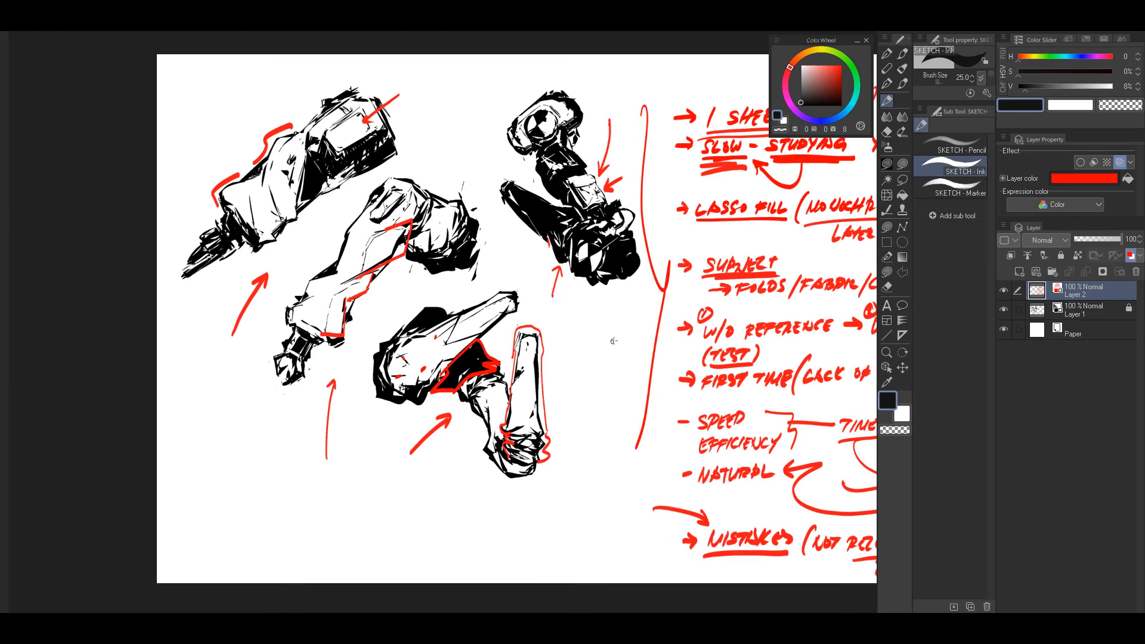
drag(729, 428, 744, 366)
drag(827, 415, 704, 463)
drag(741, 386, 740, 445)
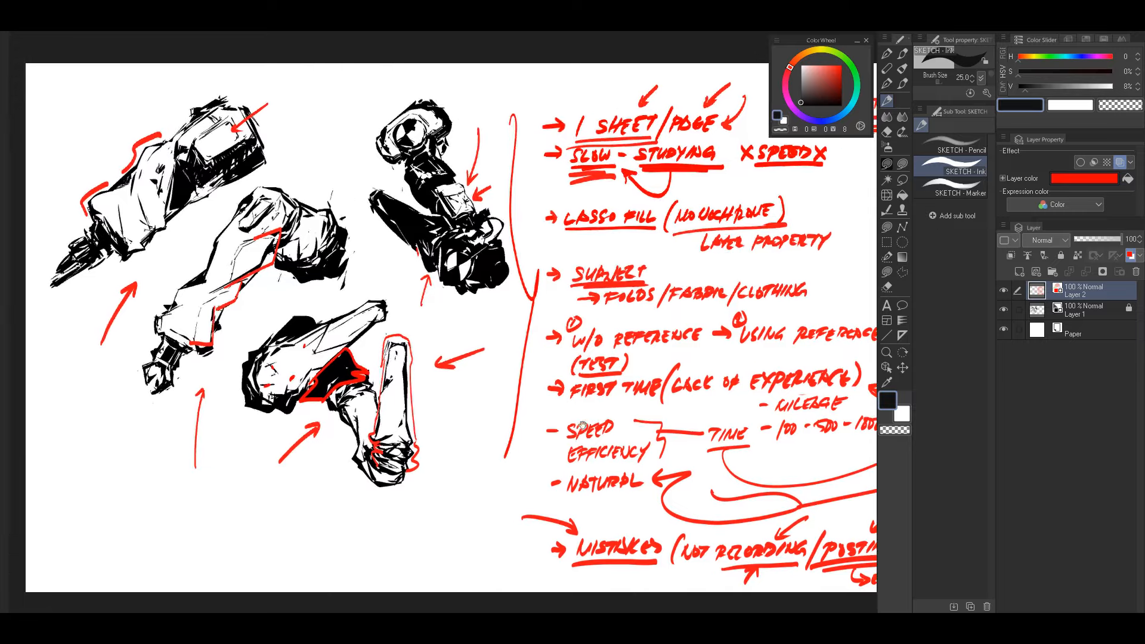
Step: Circle the "DO YOUR HOMEWORK" heading with a large red oval
drag(584, 425, 656, 407)
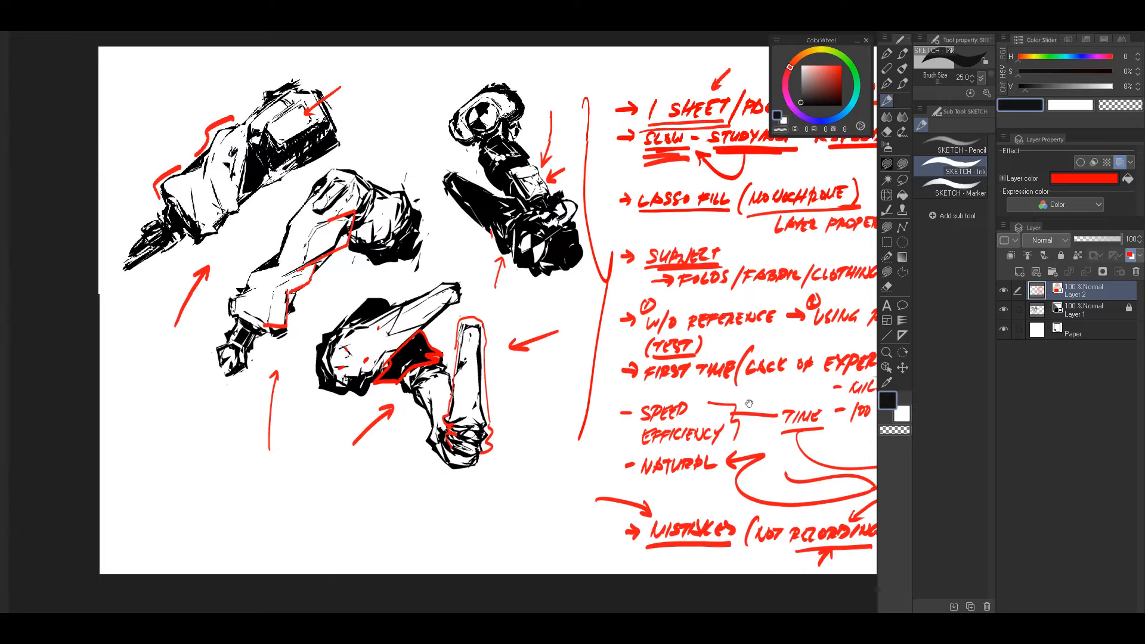
drag(749, 404, 680, 445)
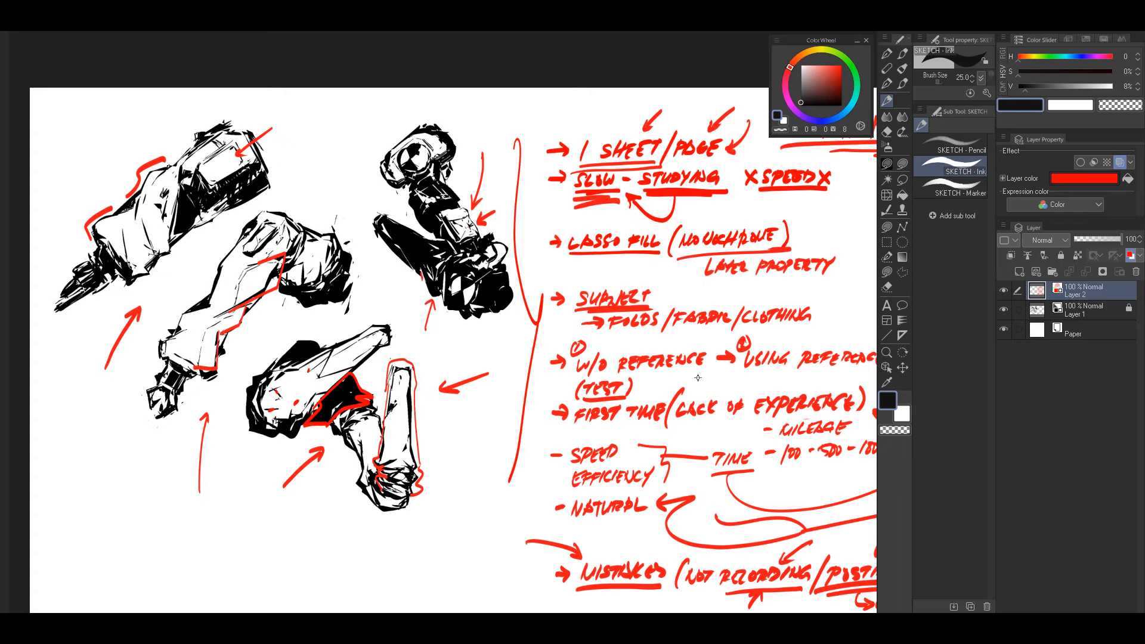
drag(674, 417, 695, 415)
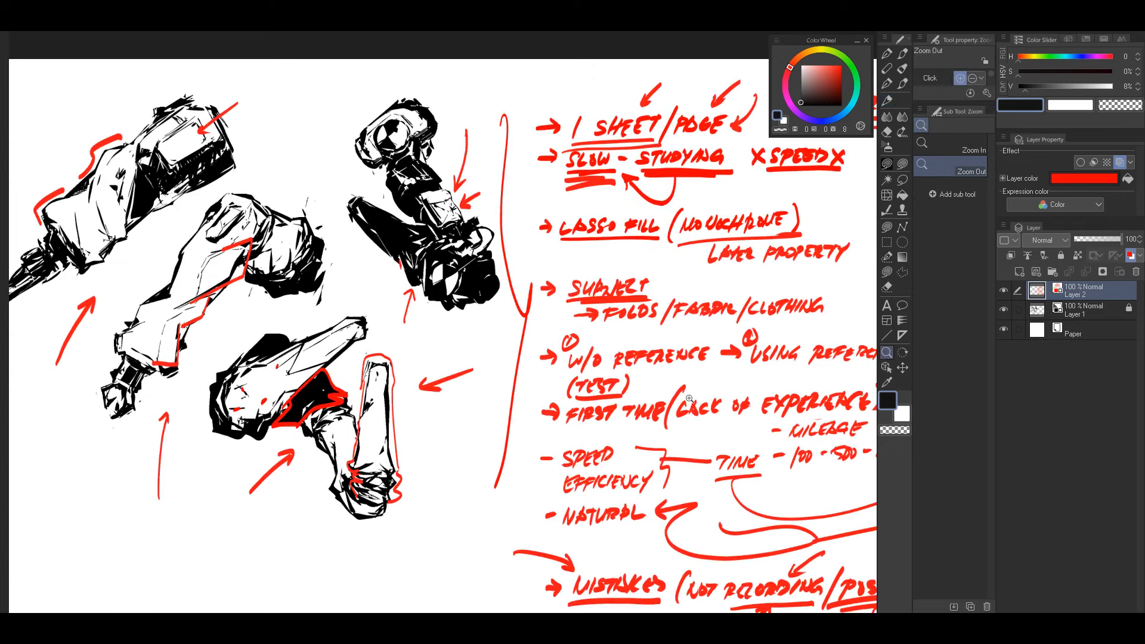
drag(751, 298, 376, 436)
drag(499, 212, 512, 219)
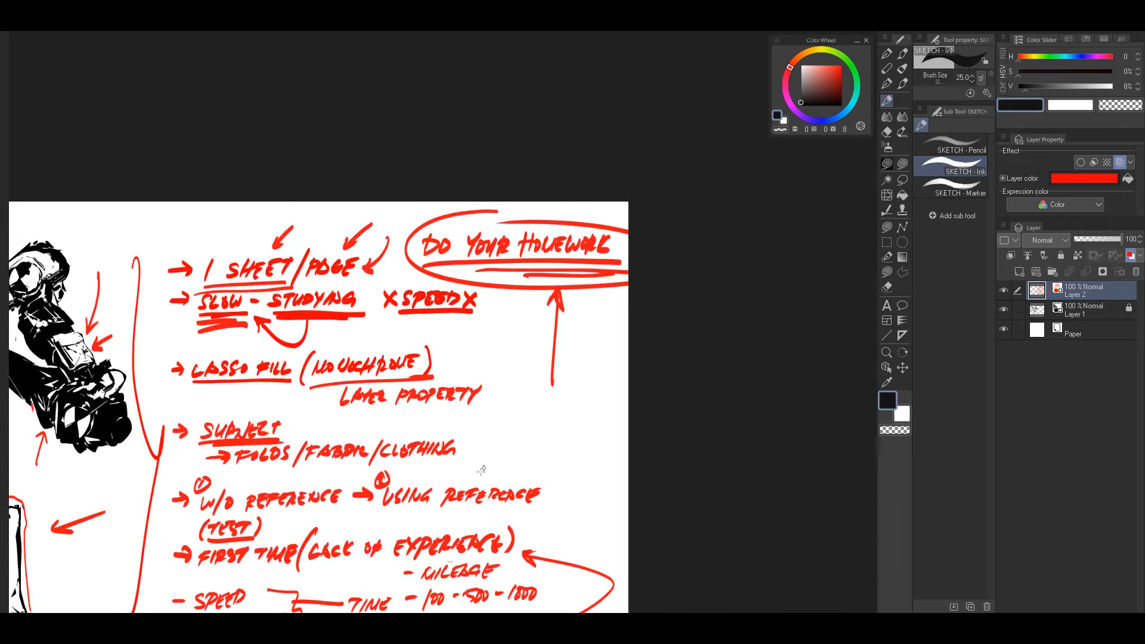
drag(462, 492, 766, 394)
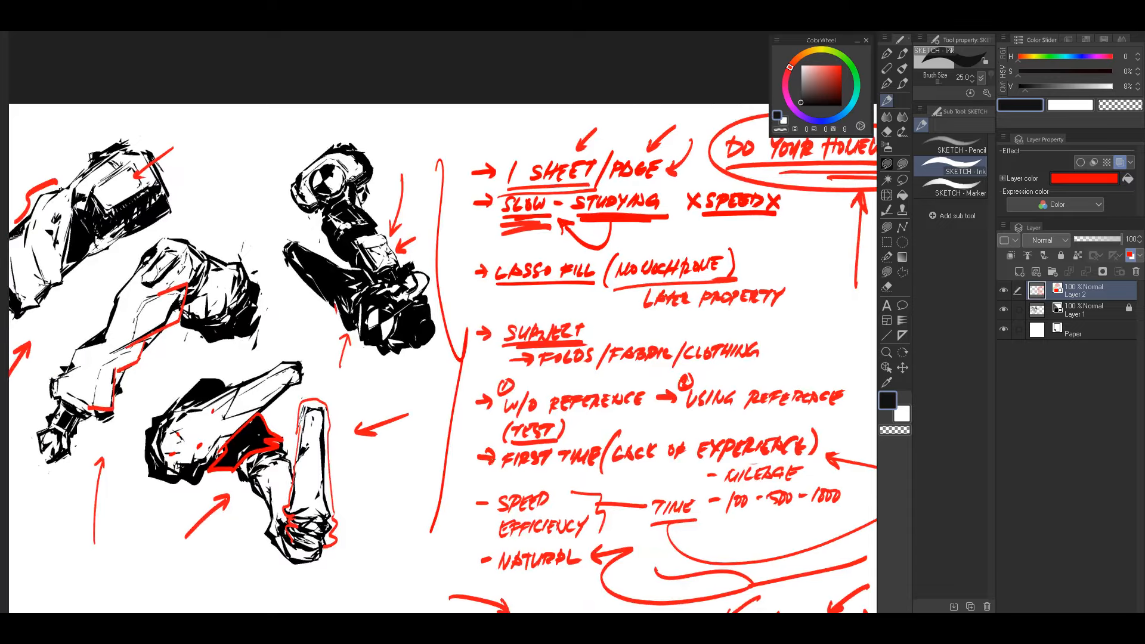
mouse_move(559, 449)
mouse_down()
mouse_move(532, 450)
mouse_move(550, 462)
mouse_move(539, 459)
mouse_move(561, 434)
mouse_up()
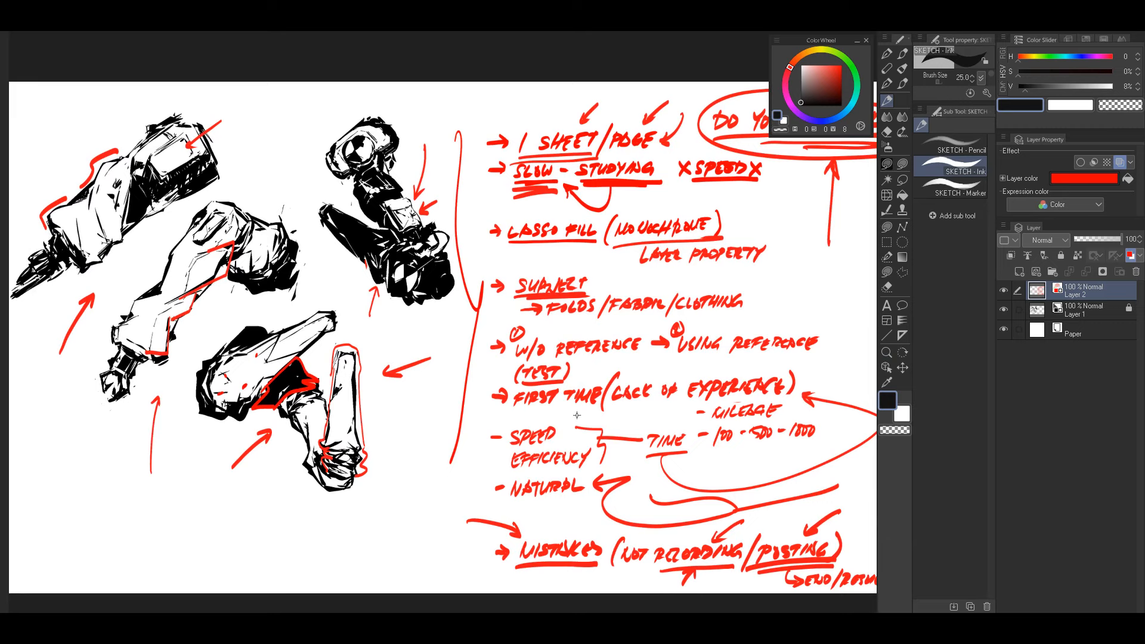